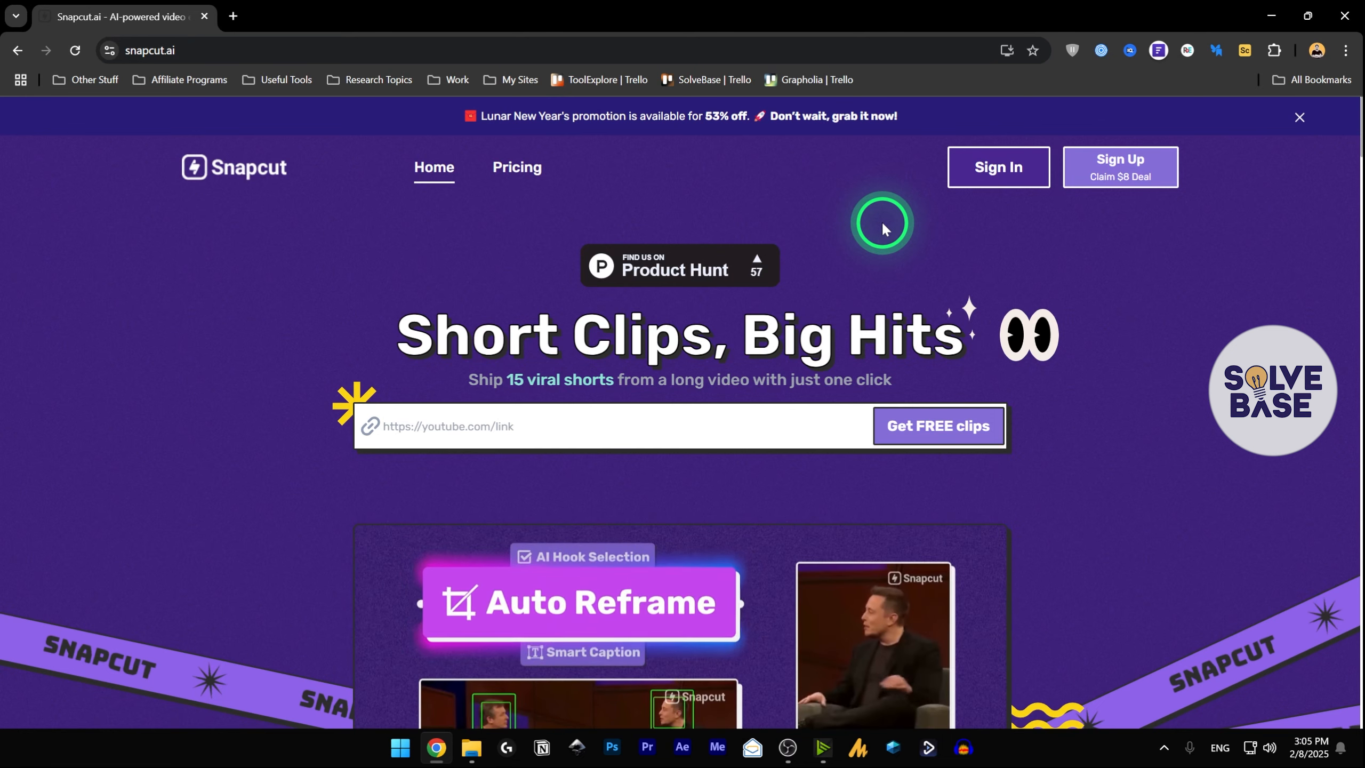
- Look through the Snapcut homepage's clip demo, creator testimonials and its Auto Reframe, Smart Caption and AI Hook Selection features
scroll(883, 225, down, 3)
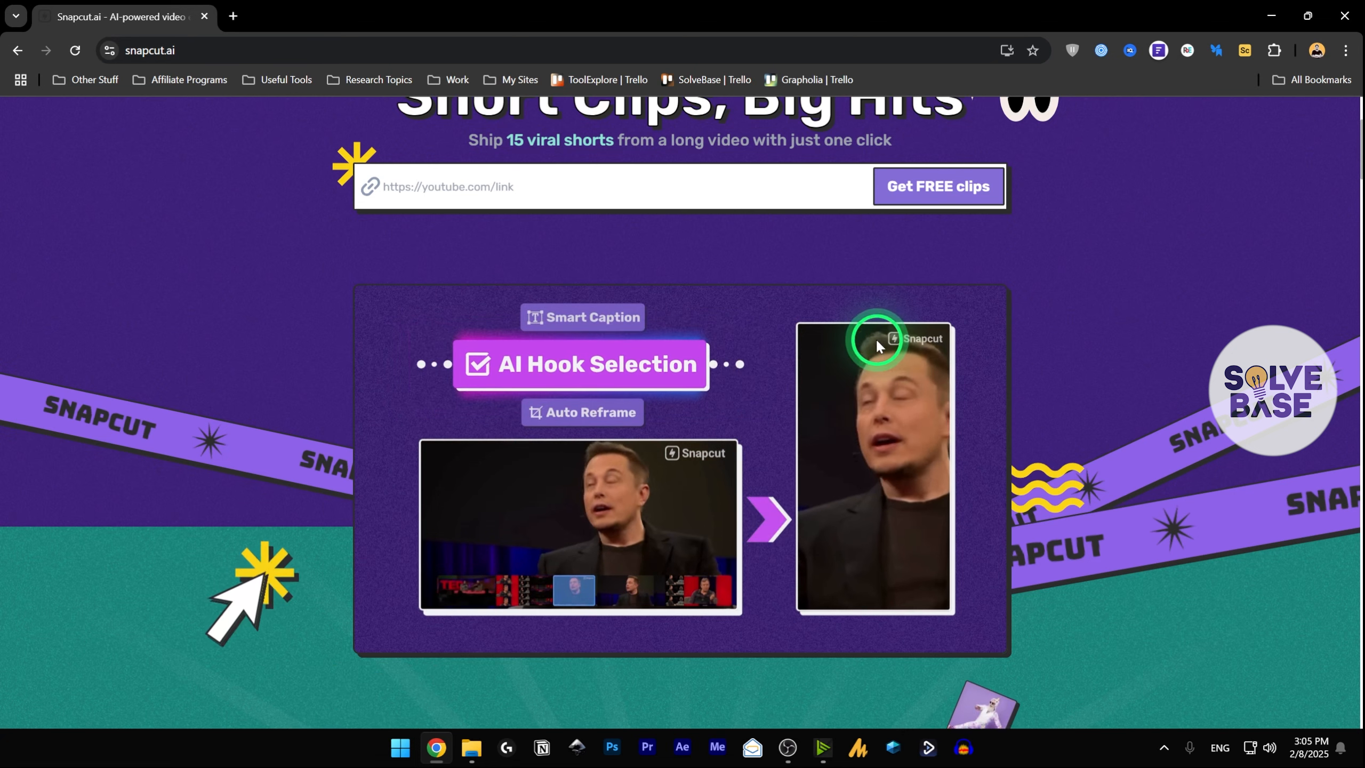
scroll(713, 503, up, 3)
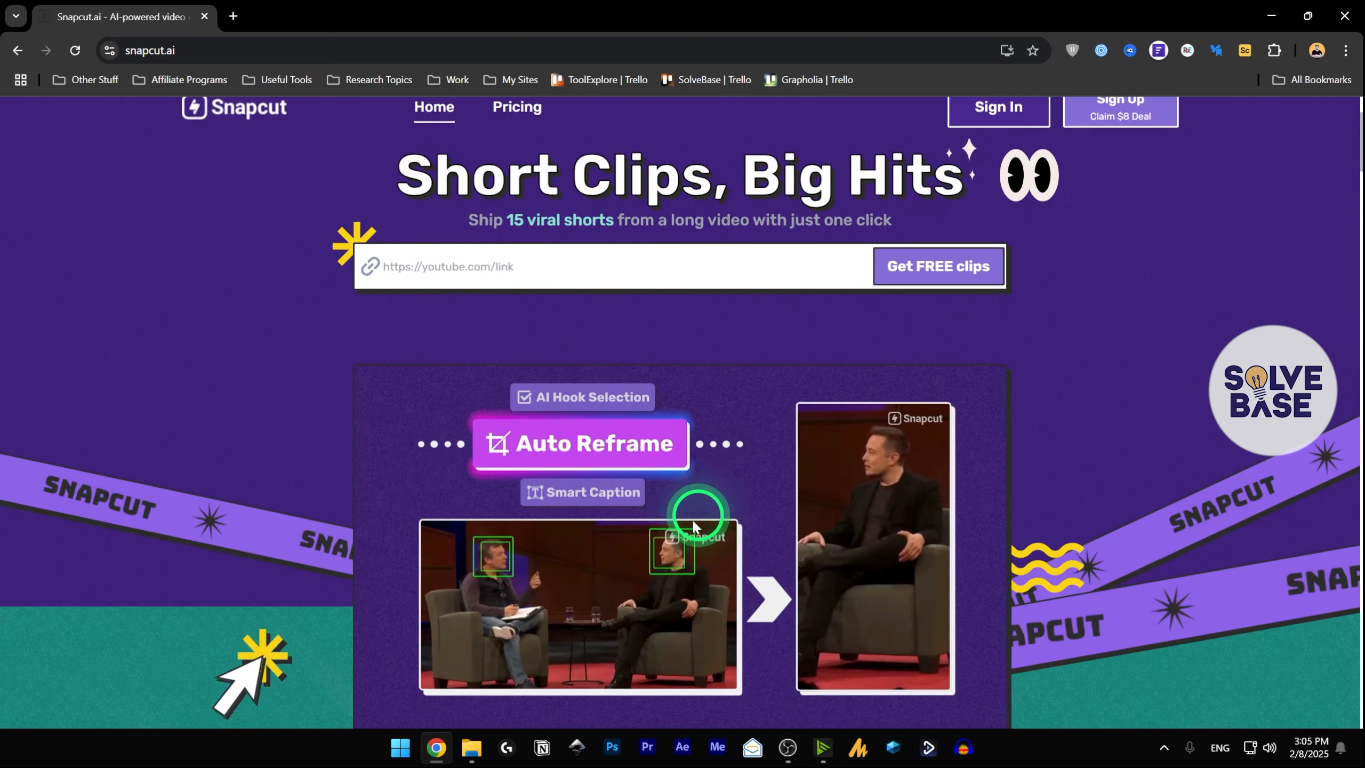
scroll(566, 518, down, 2)
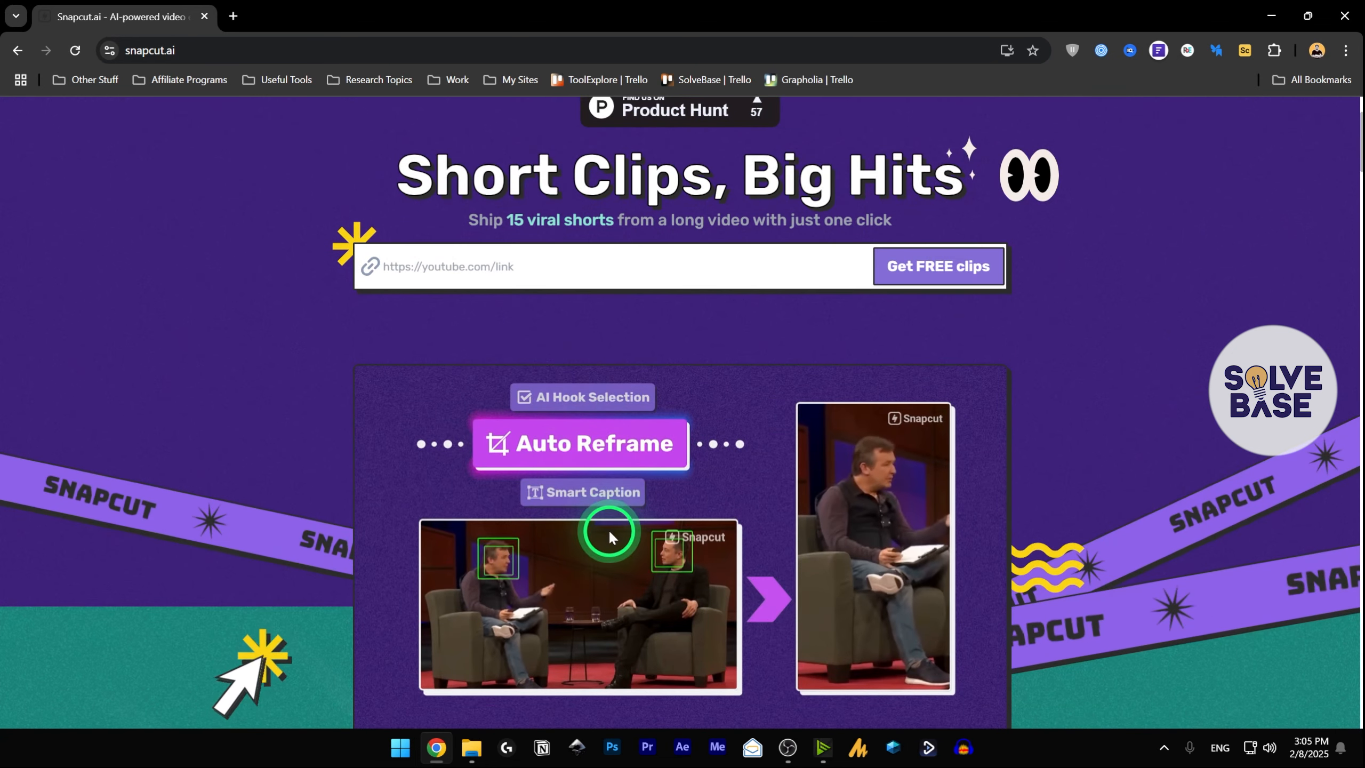
scroll(609, 528, down, 8)
scroll(610, 525, down, 5)
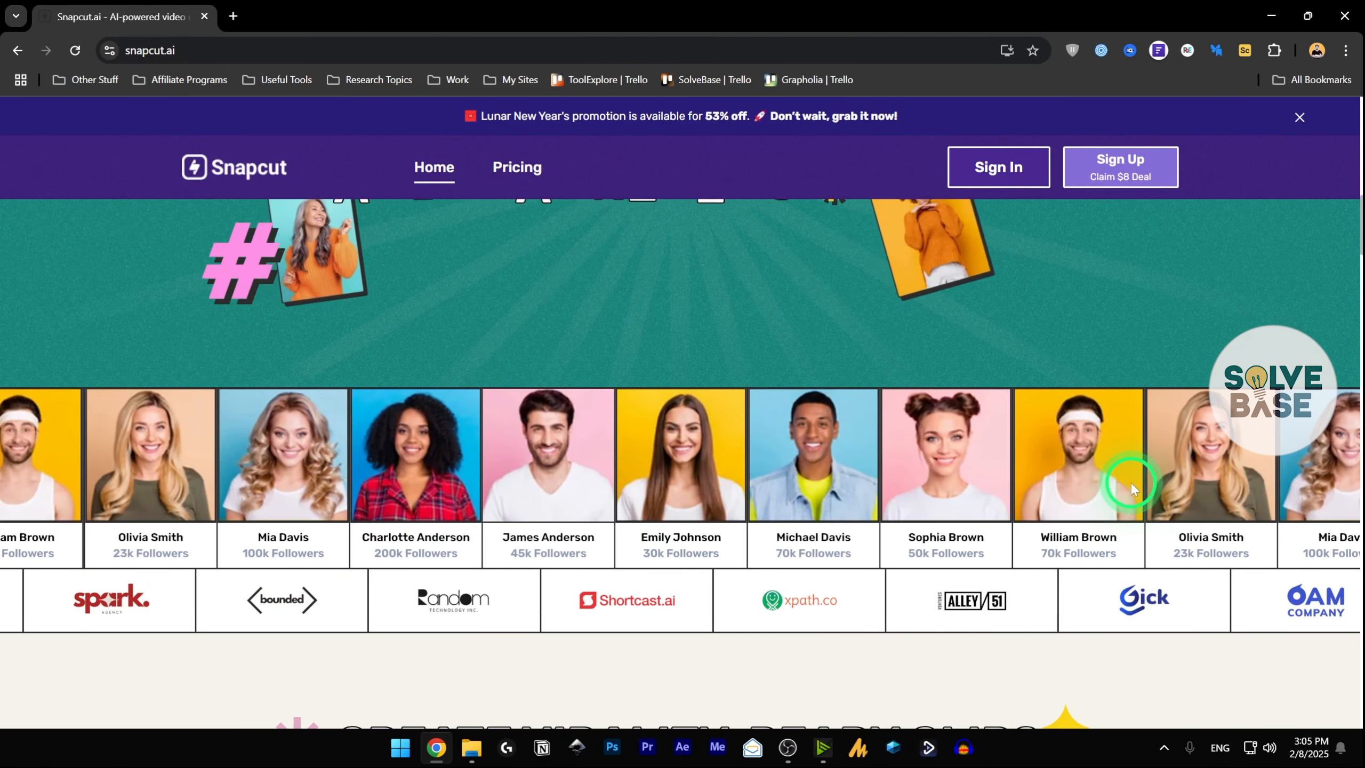
scroll(900, 482, up, 4)
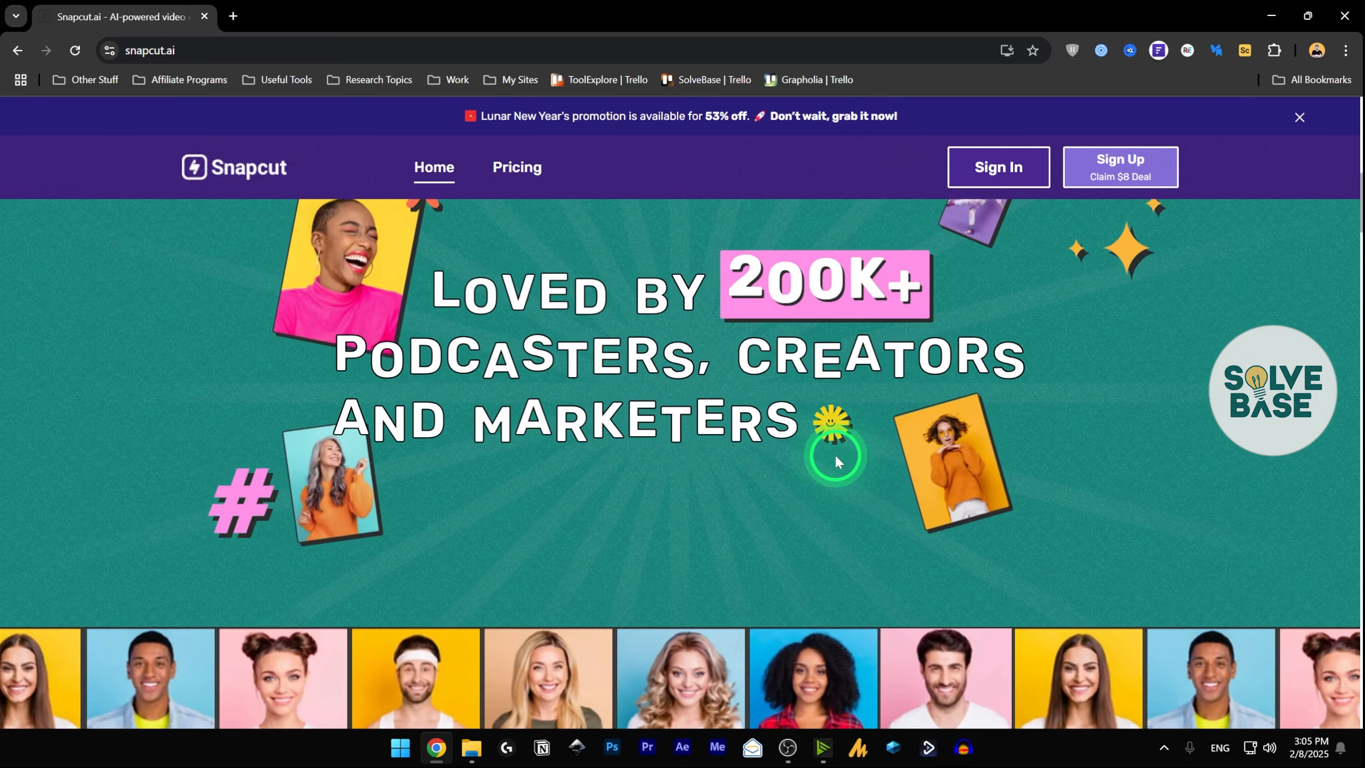
scroll(779, 473, up, 3)
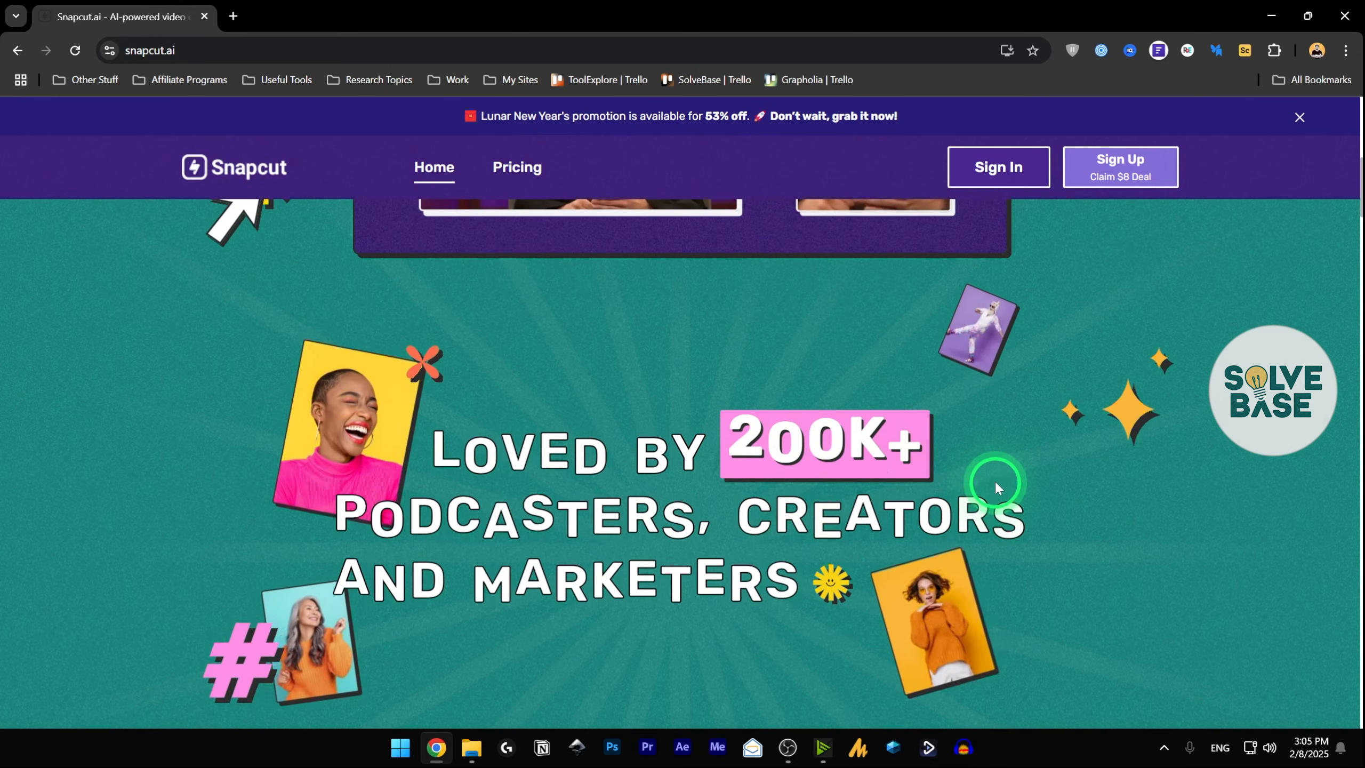
scroll(994, 481, down, 5)
scroll(941, 463, down, 5)
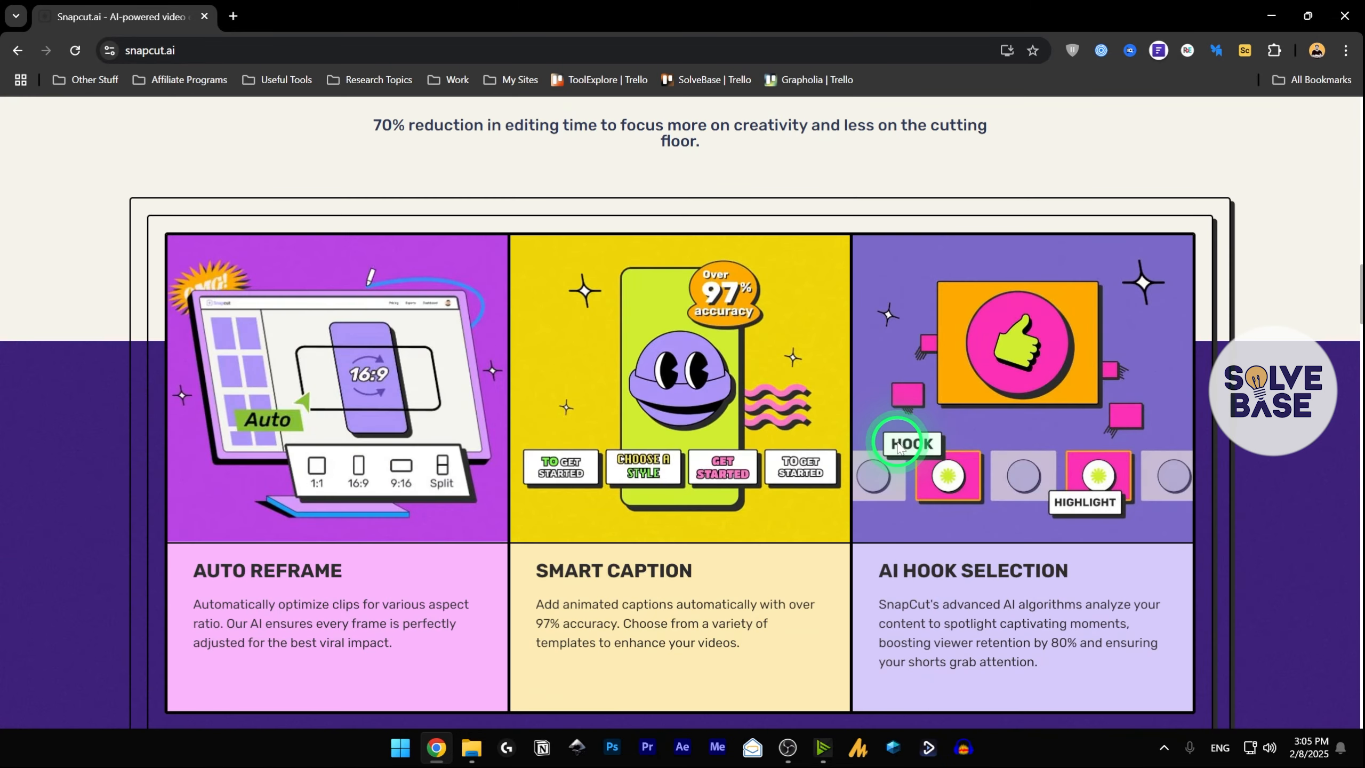
scroll(893, 446, down, 9)
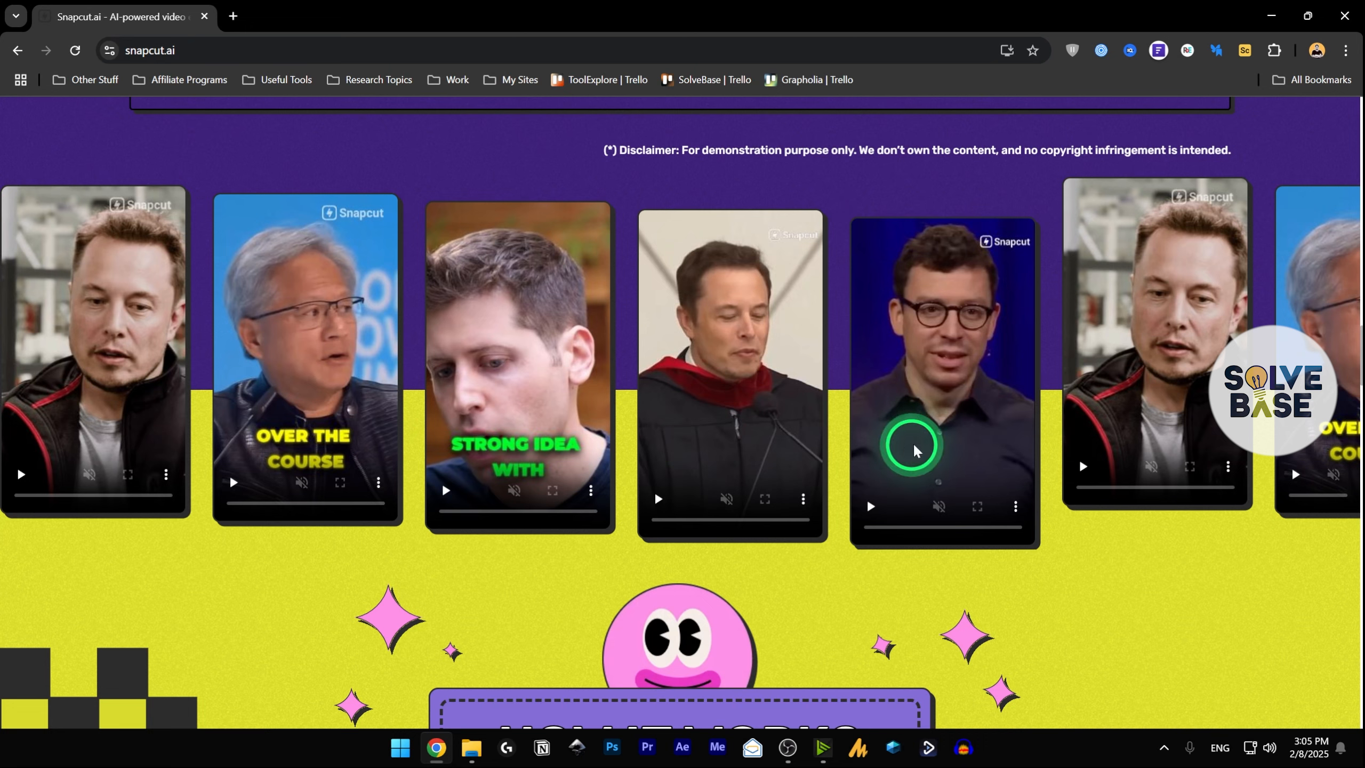
- Read the three How It Works steps and the pricing teaser on the homepage, and return to its beginning
scroll(453, 497, down, 7)
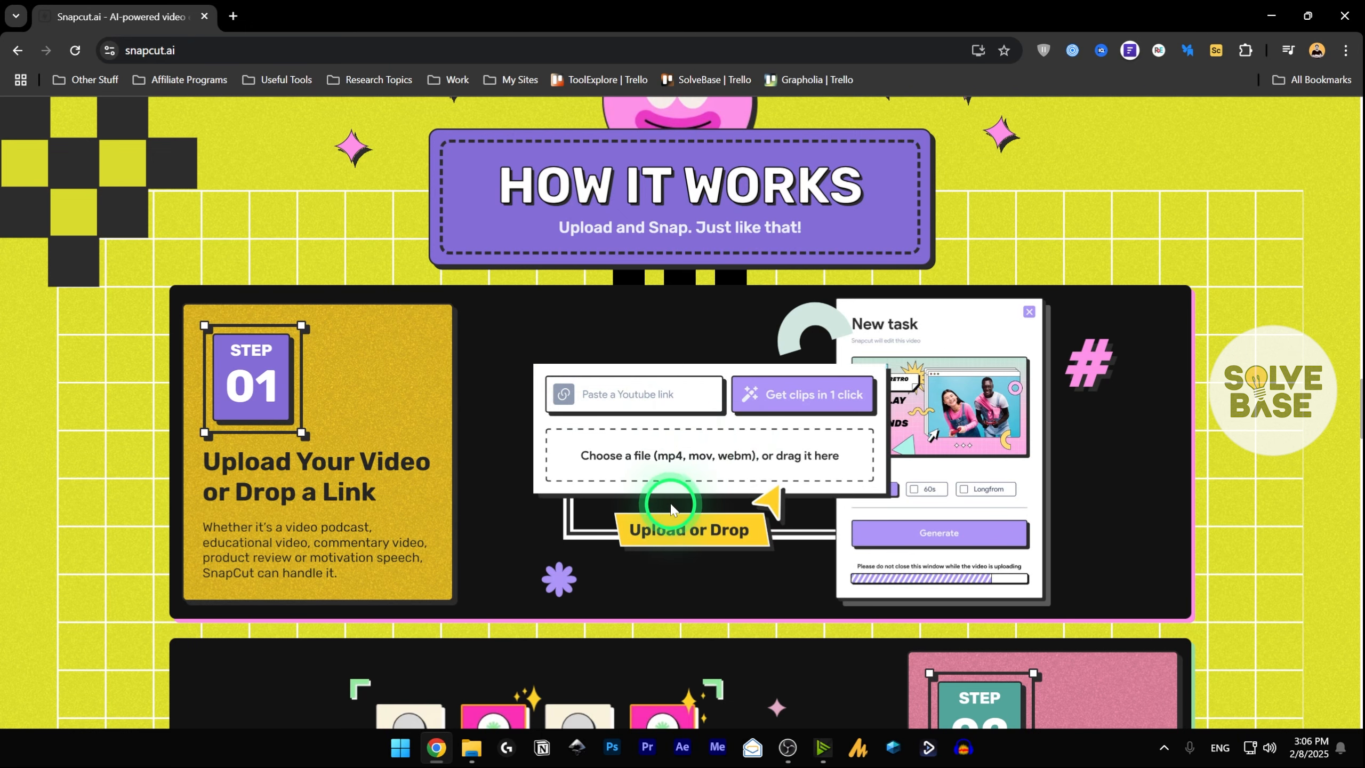
scroll(670, 508, down, 5)
scroll(666, 478, down, 1)
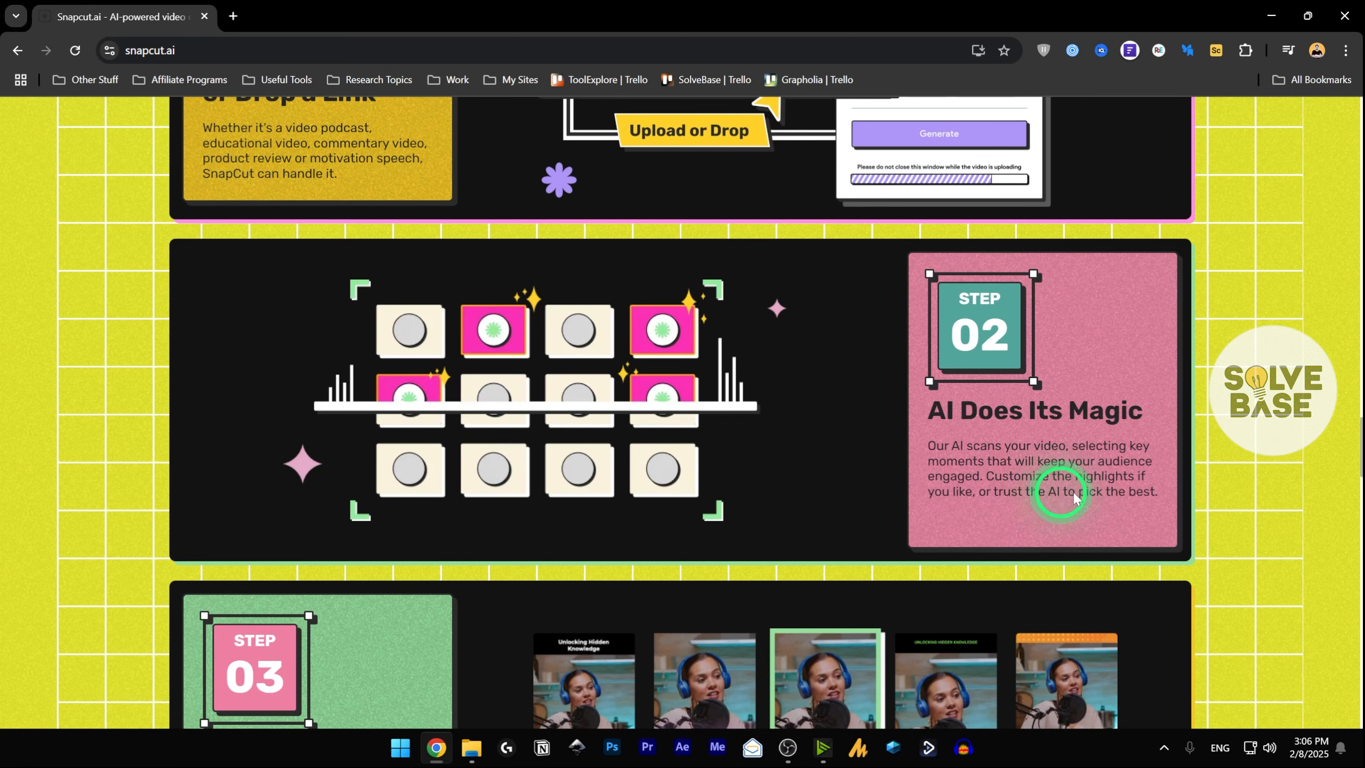
scroll(640, 428, down, 3)
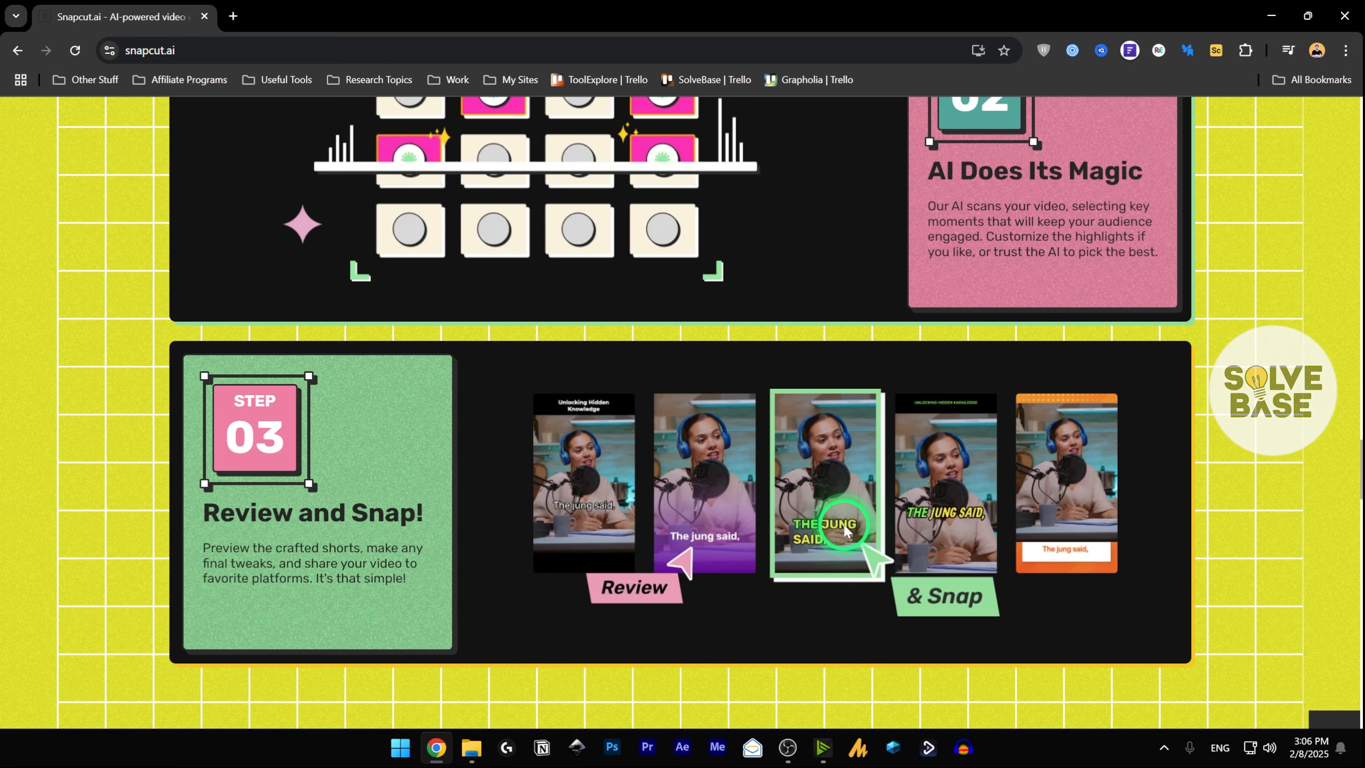
scroll(1082, 525, down, 3)
scroll(1081, 525, down, 3)
scroll(1079, 522, down, 3)
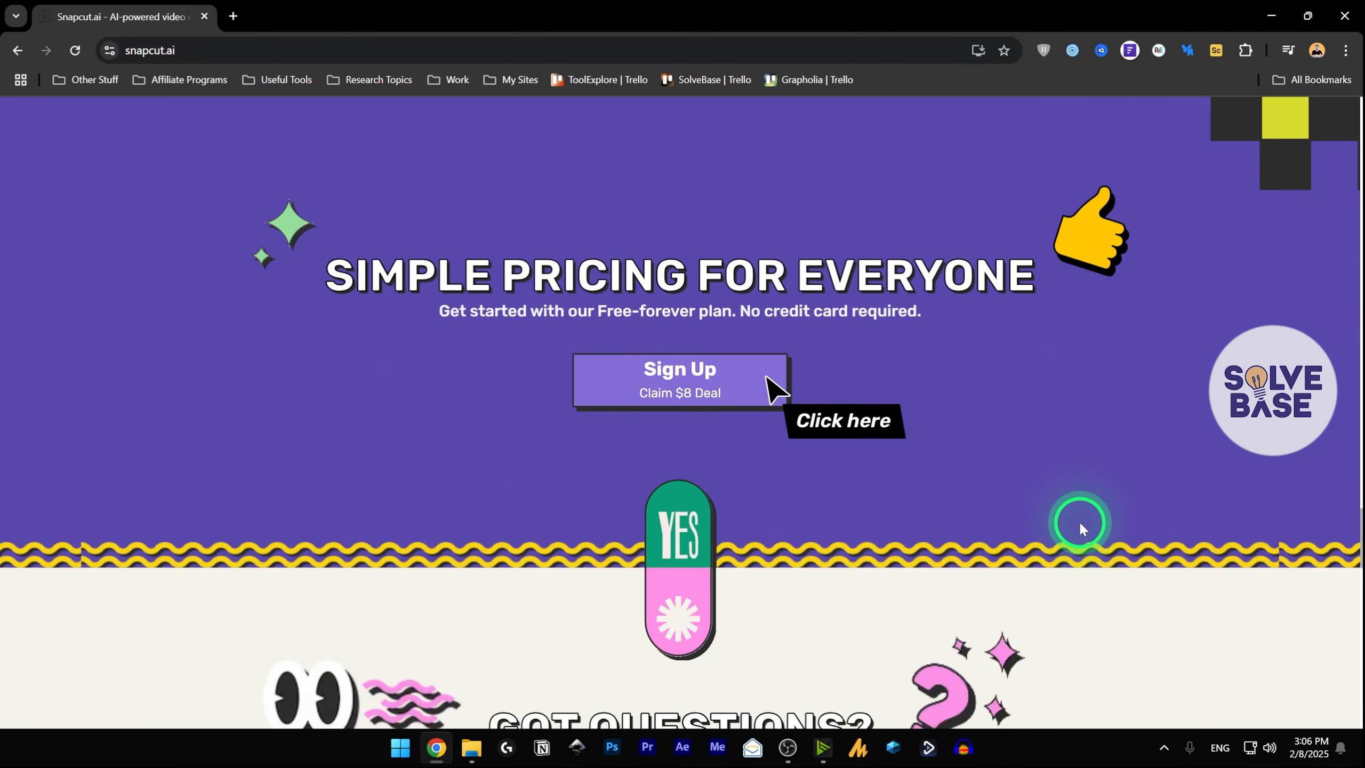
drag(1361, 543, 1357, 134)
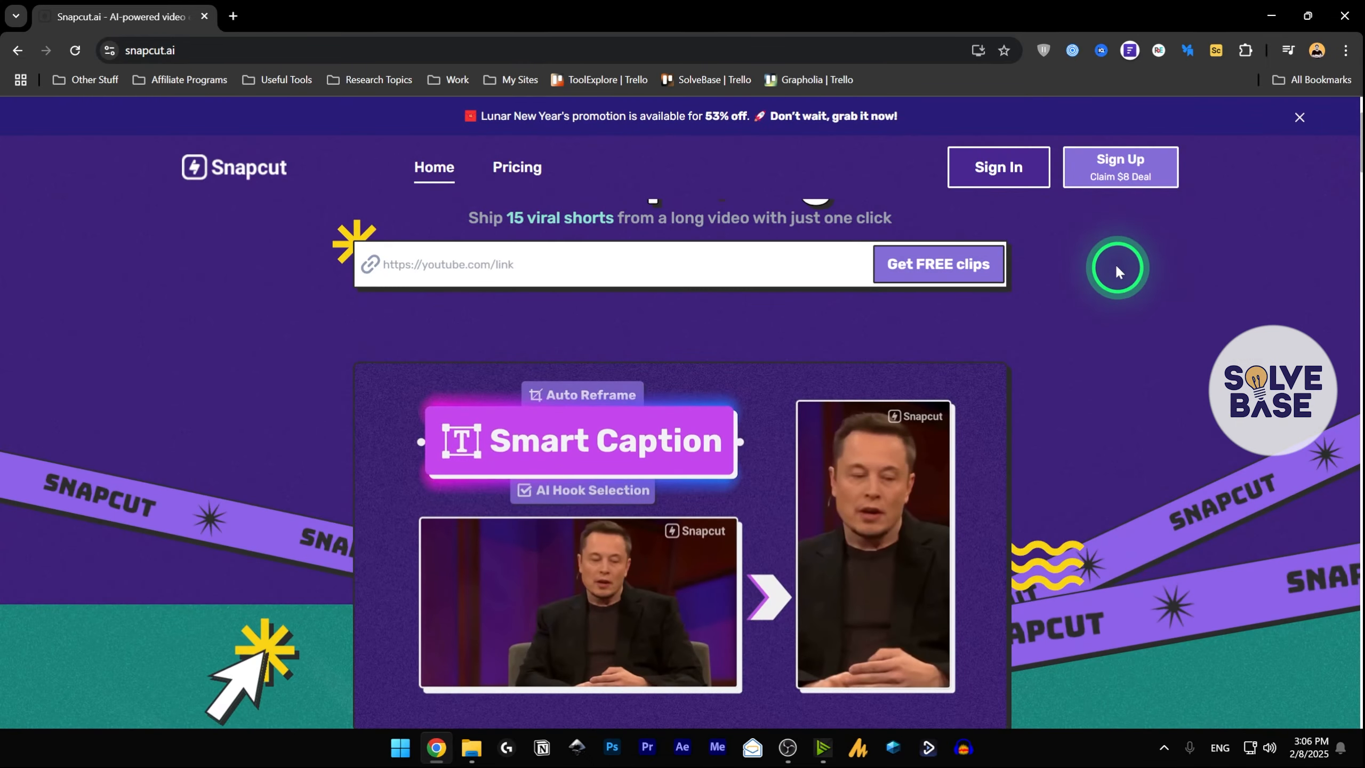
scroll(1118, 322, up, 3)
click(1114, 183)
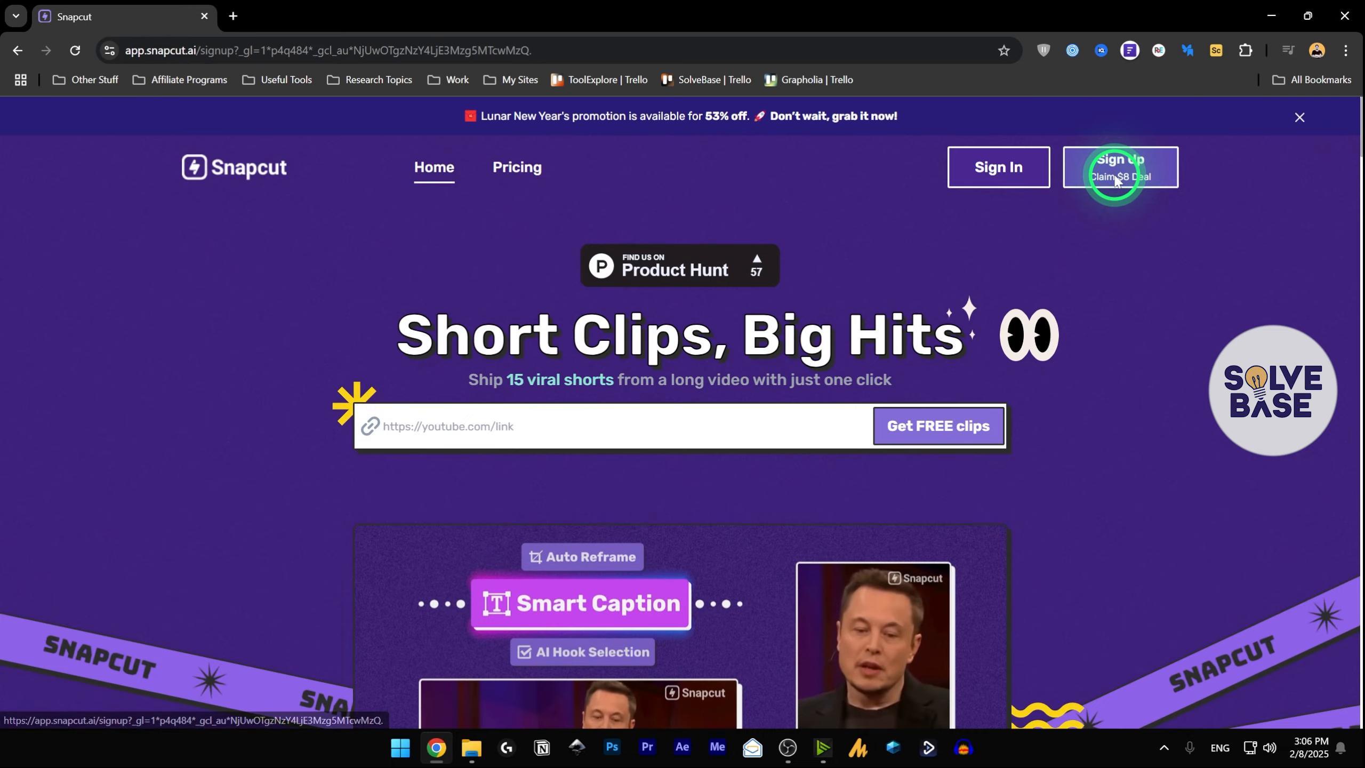
key(alt+Left)
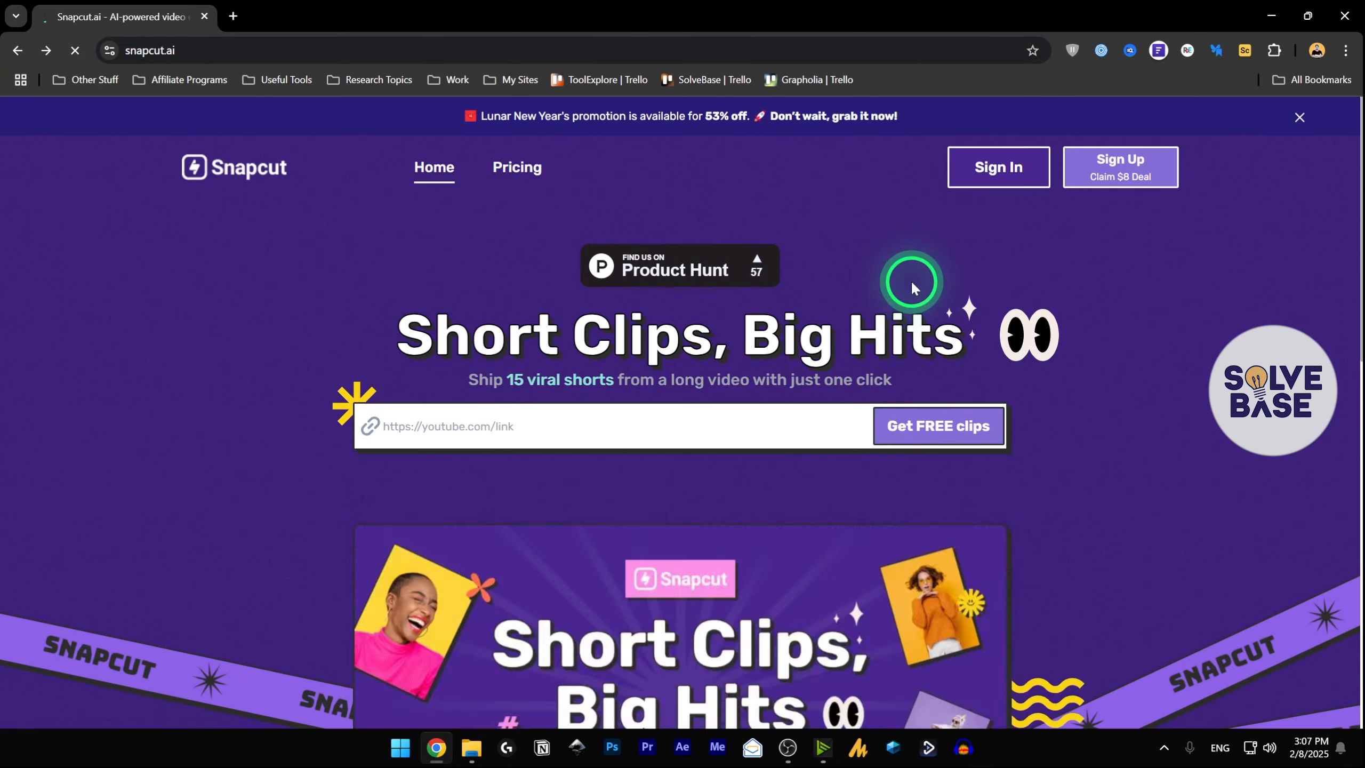
- Open the Pricing page and examine the free Spark plan's price and included features
click(523, 171)
scroll(988, 354, down, 4)
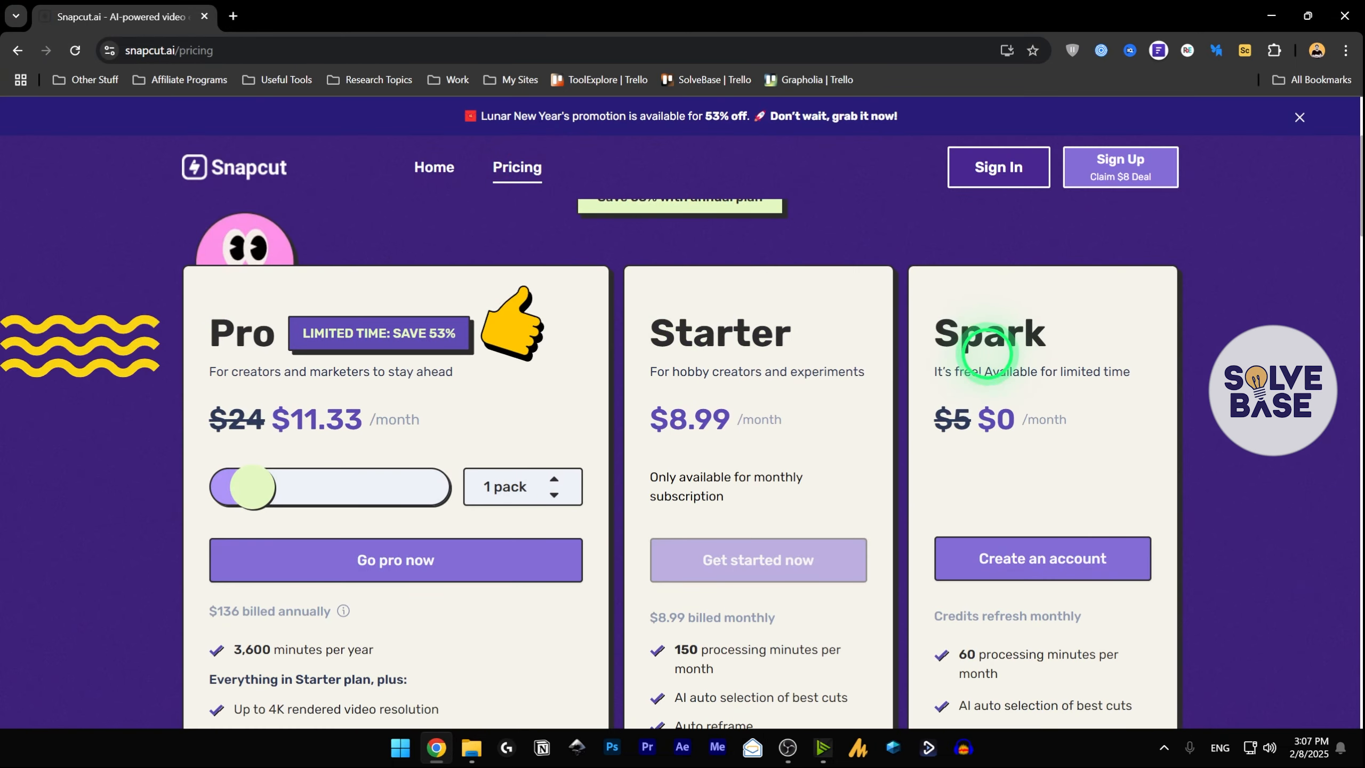
drag(942, 339, 1060, 335)
click(969, 329)
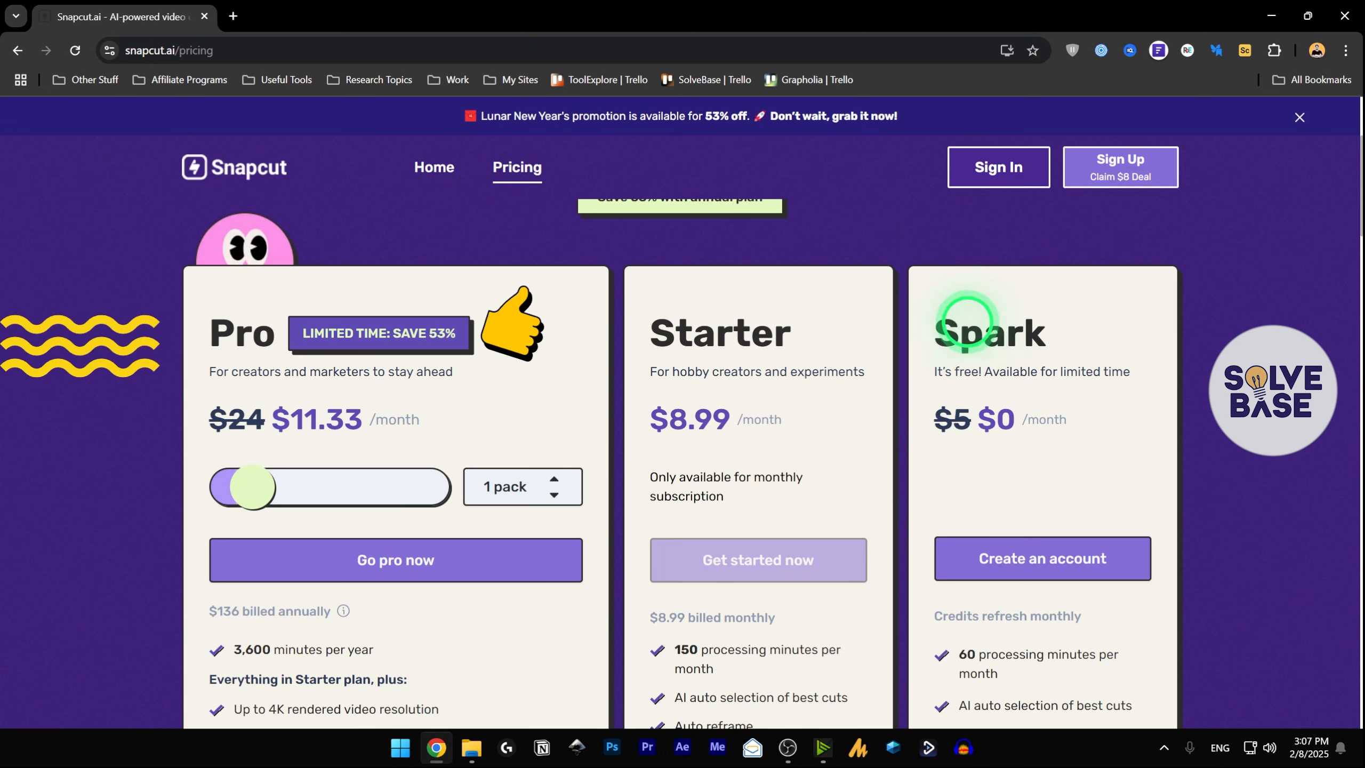
drag(933, 376, 1128, 374)
click(1093, 444)
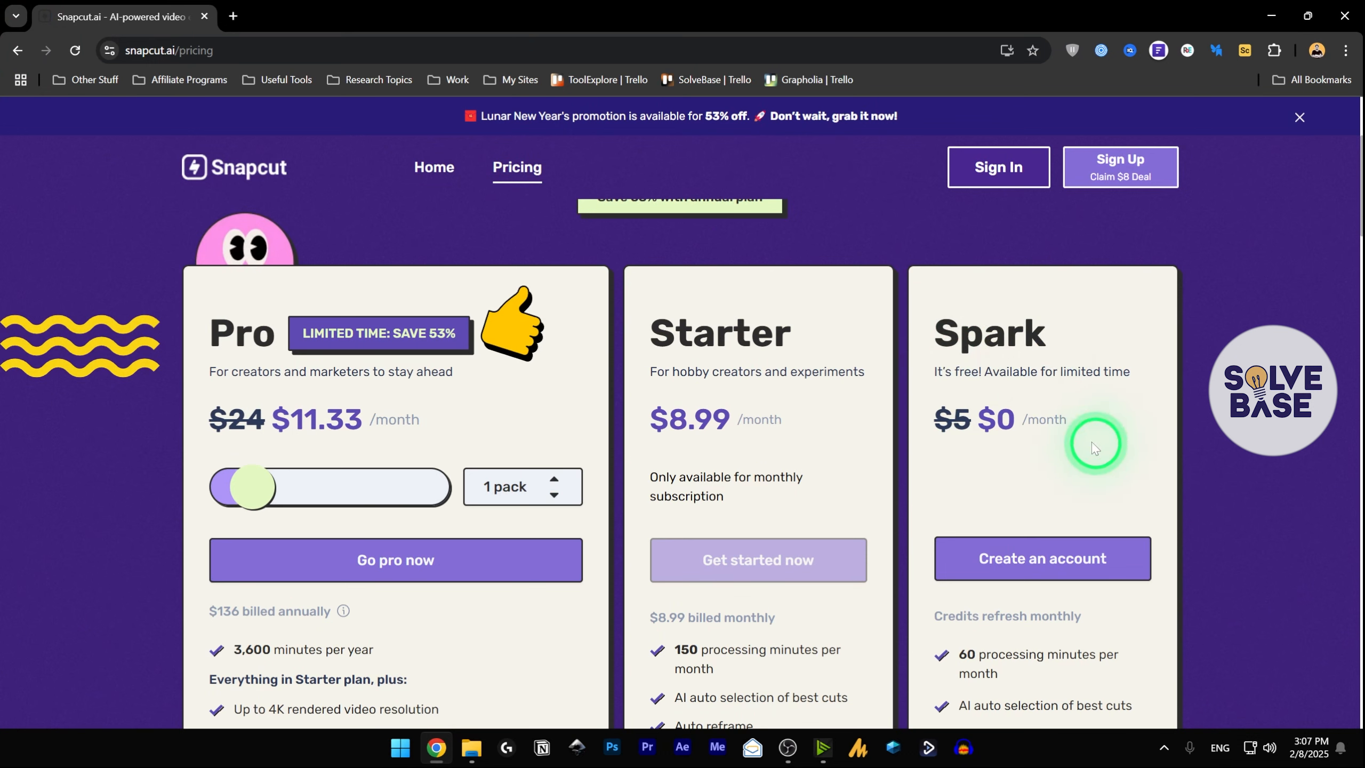
scroll(1075, 381, down, 3)
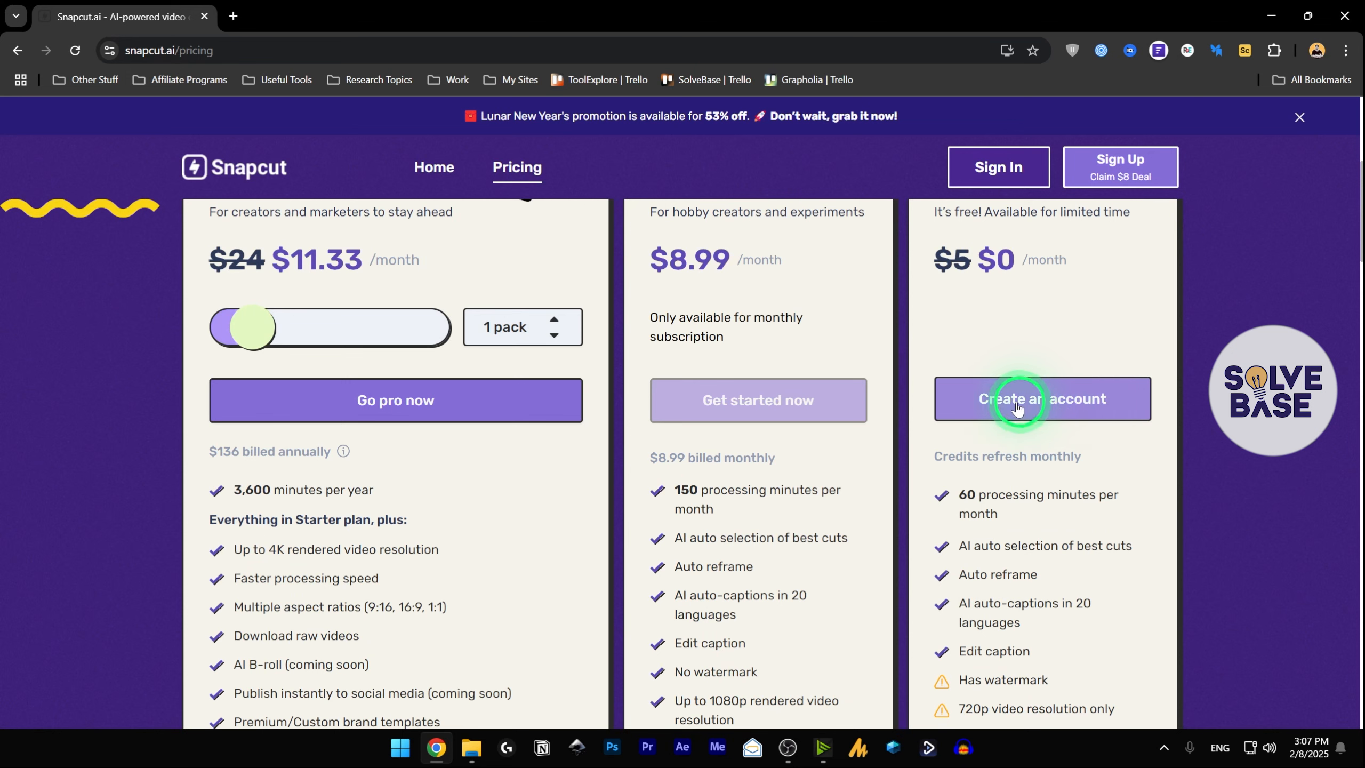
- Open account creation for the Spark plan, and open the Sign In link in a new browser tab and switch to it
click(1027, 409)
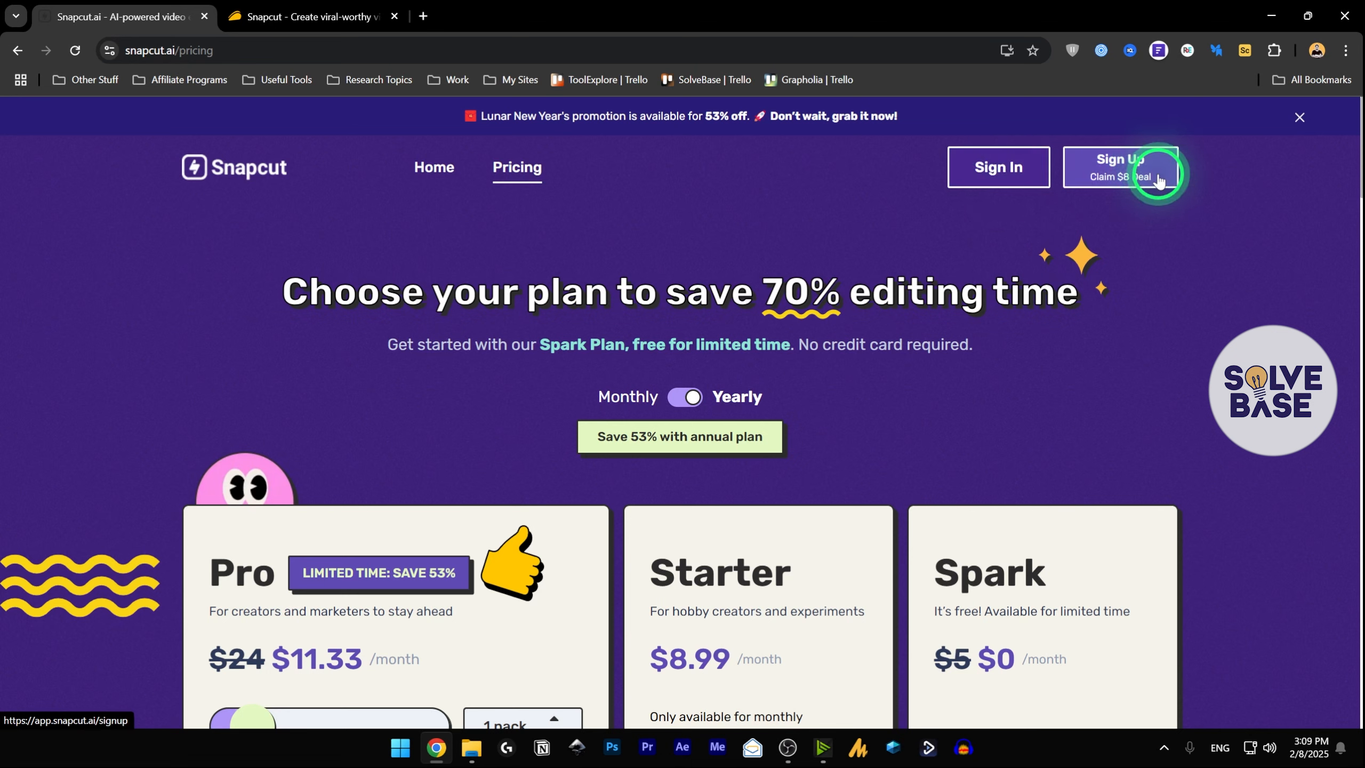
right_click(1020, 172)
click(1052, 188)
click(257, 7)
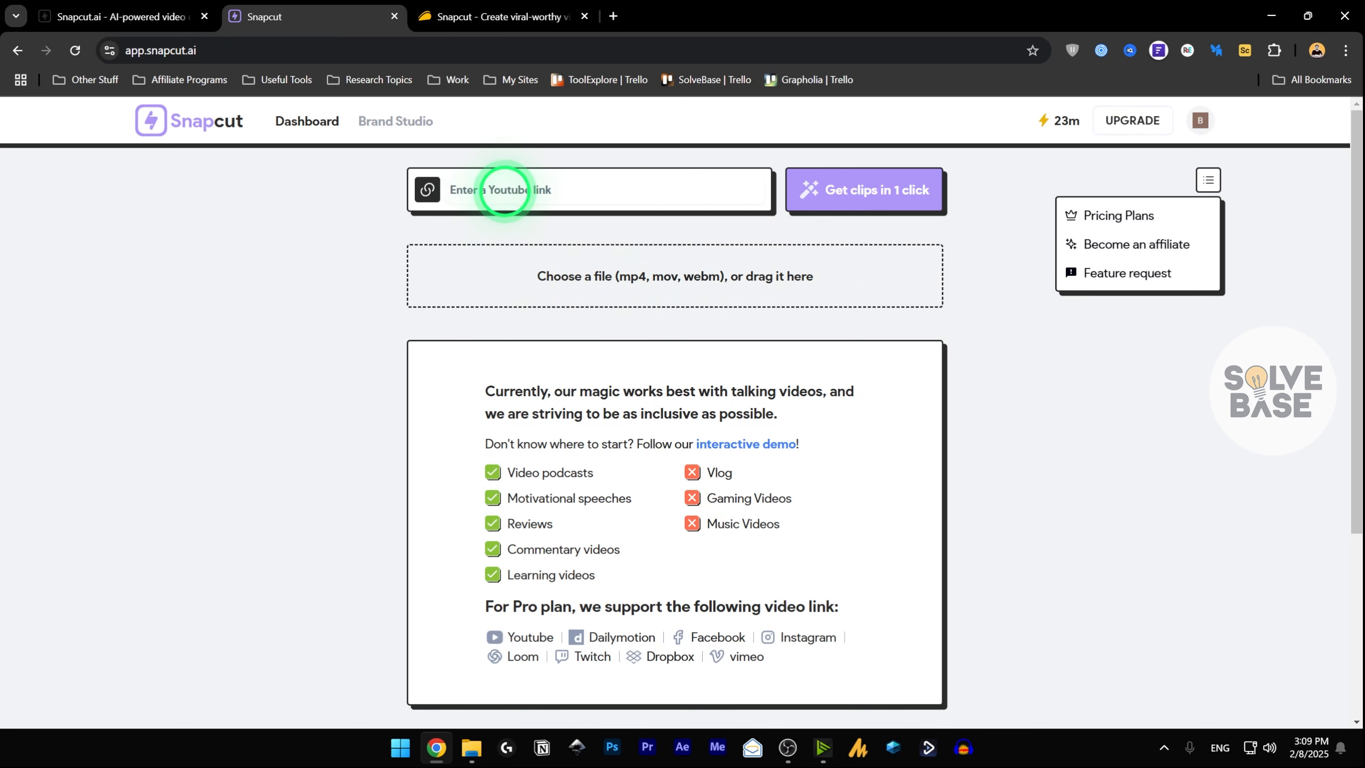
- Read which video types and link sources the dashboard supports or excludes, and look over the existing video tasks
scroll(645, 302, down, 3)
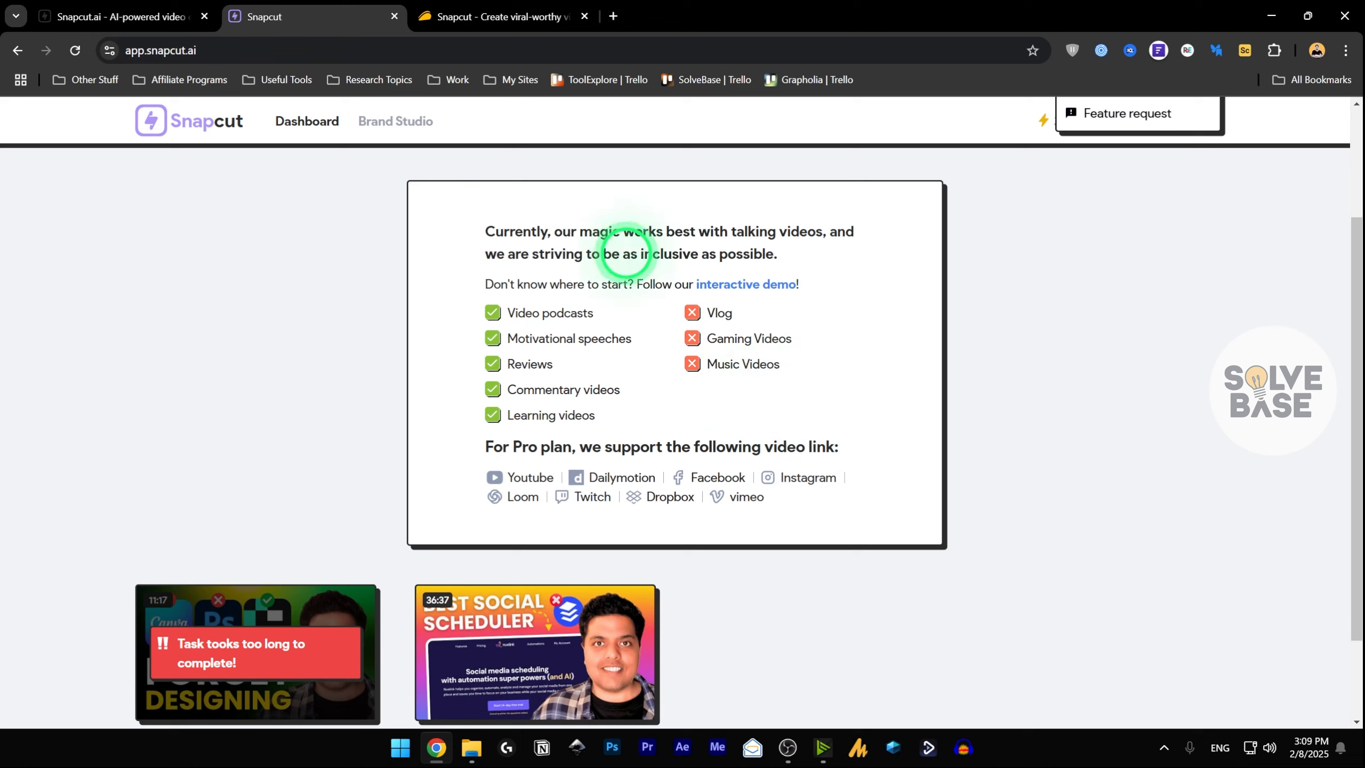
drag(640, 254, 780, 244)
click(827, 260)
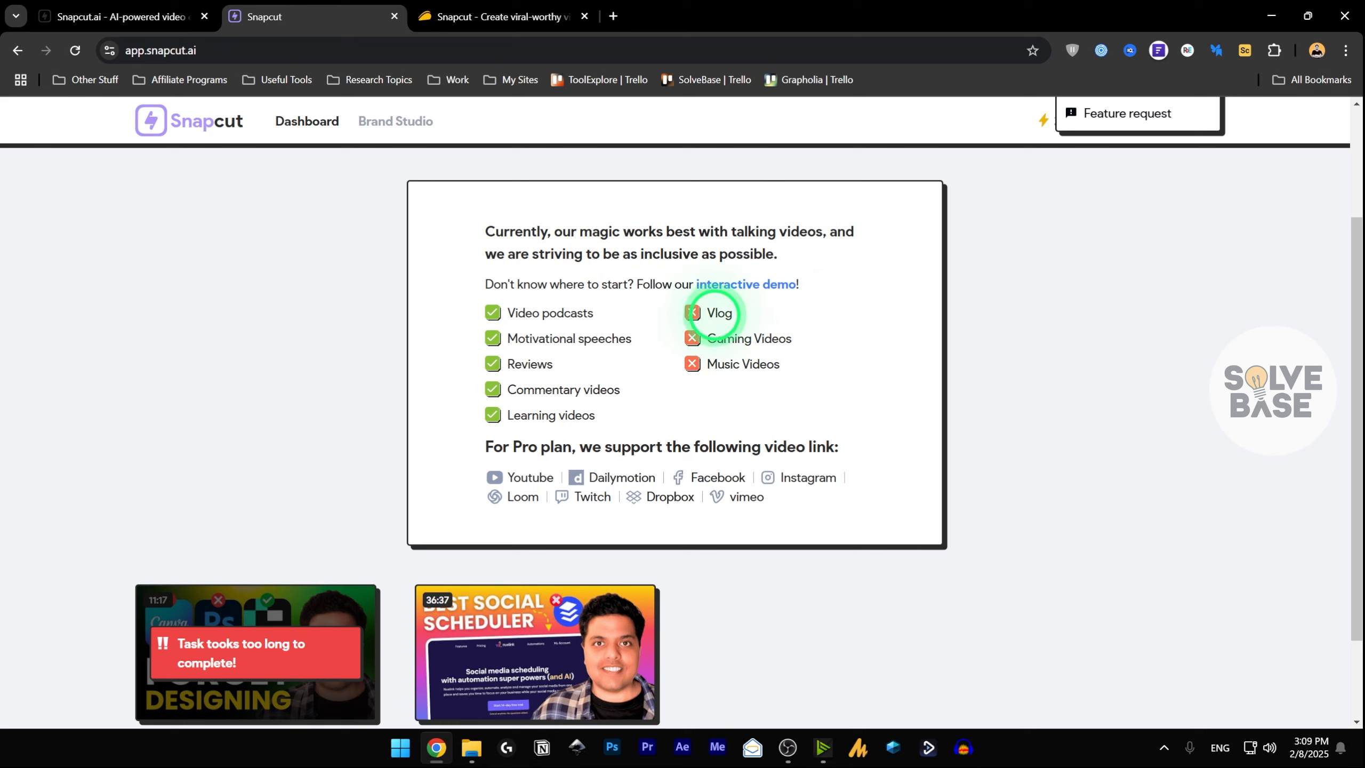
drag(706, 339, 798, 336)
drag(725, 364, 852, 350)
click(852, 351)
drag(599, 423, 503, 322)
click(762, 368)
scroll(787, 405, down, 2)
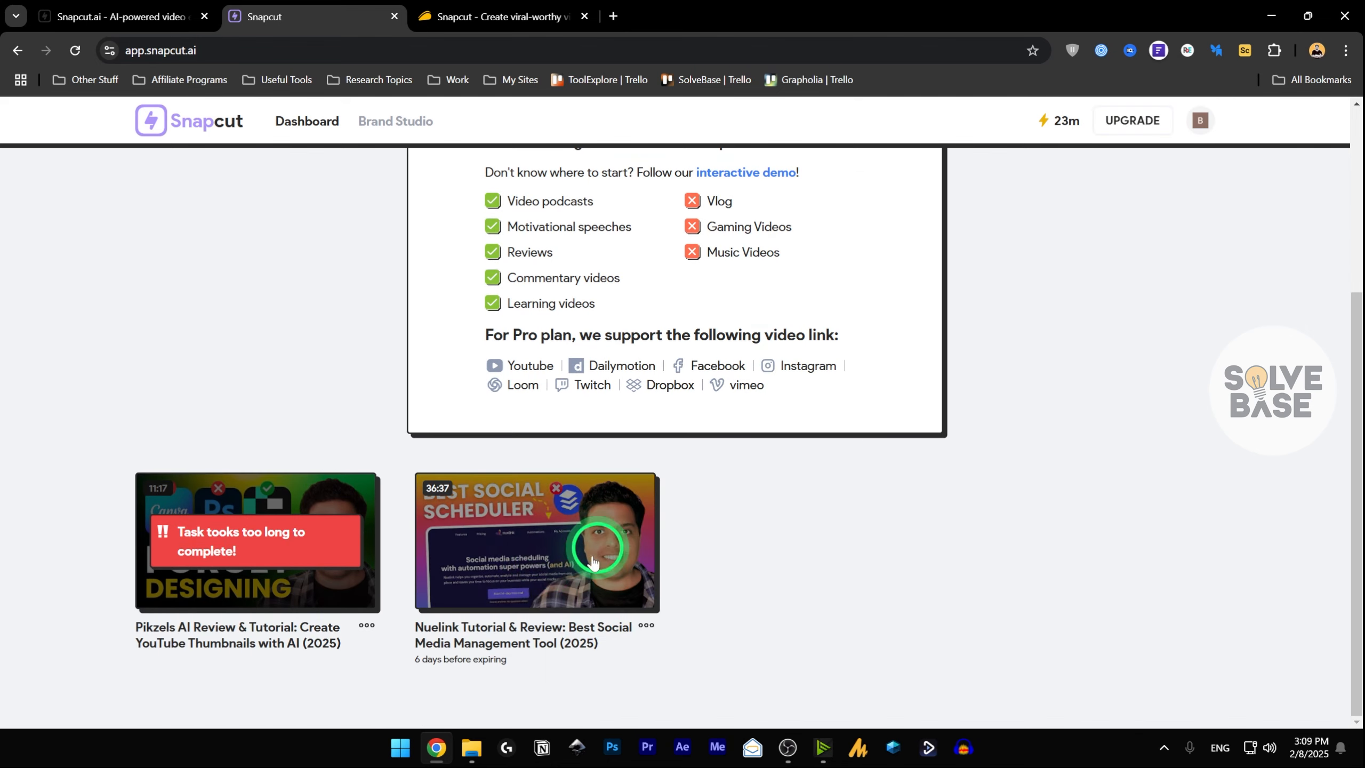
scroll(969, 533, up, 5)
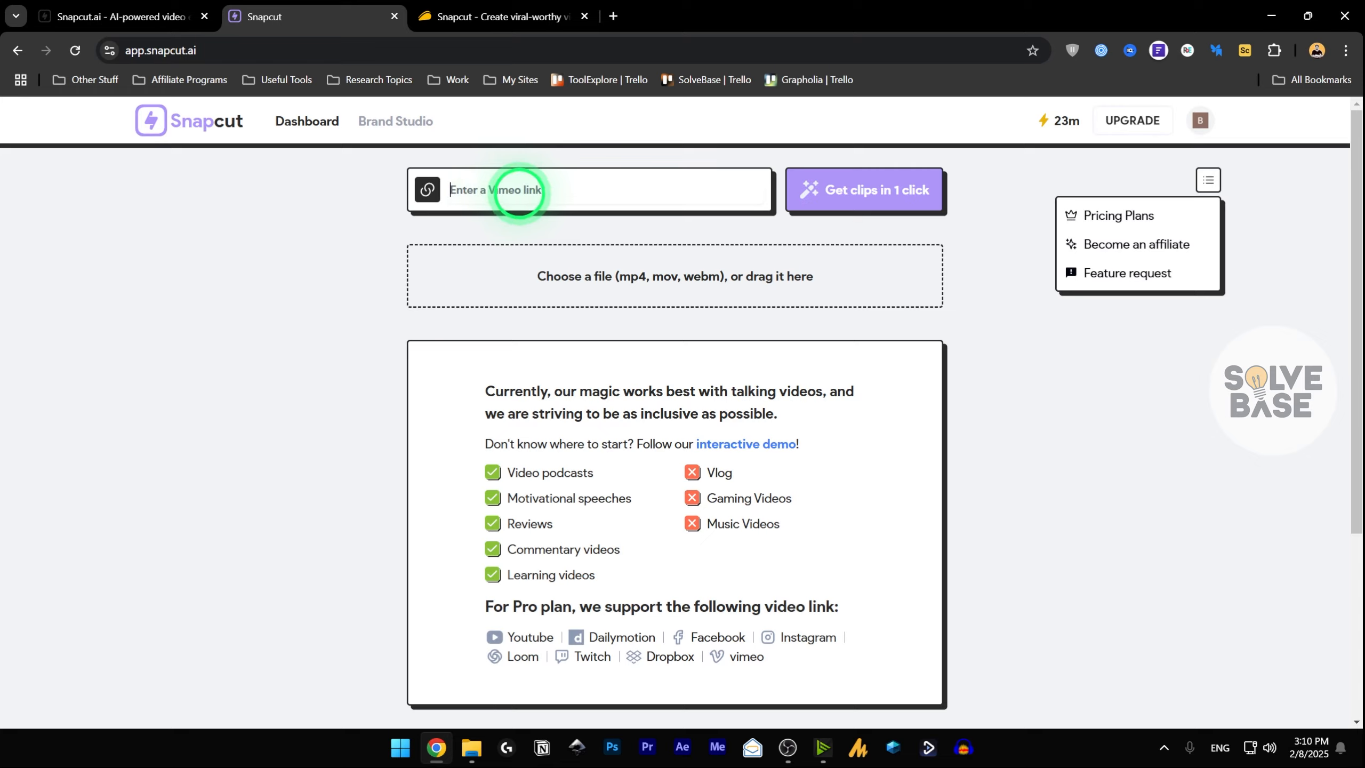
- Open a YouTube channel in a new tab and copy the link of the video "6 Habits & Mindset Shifts to Make 2025 Your Best!"
click(613, 16)
text(yo)
click(508, 277)
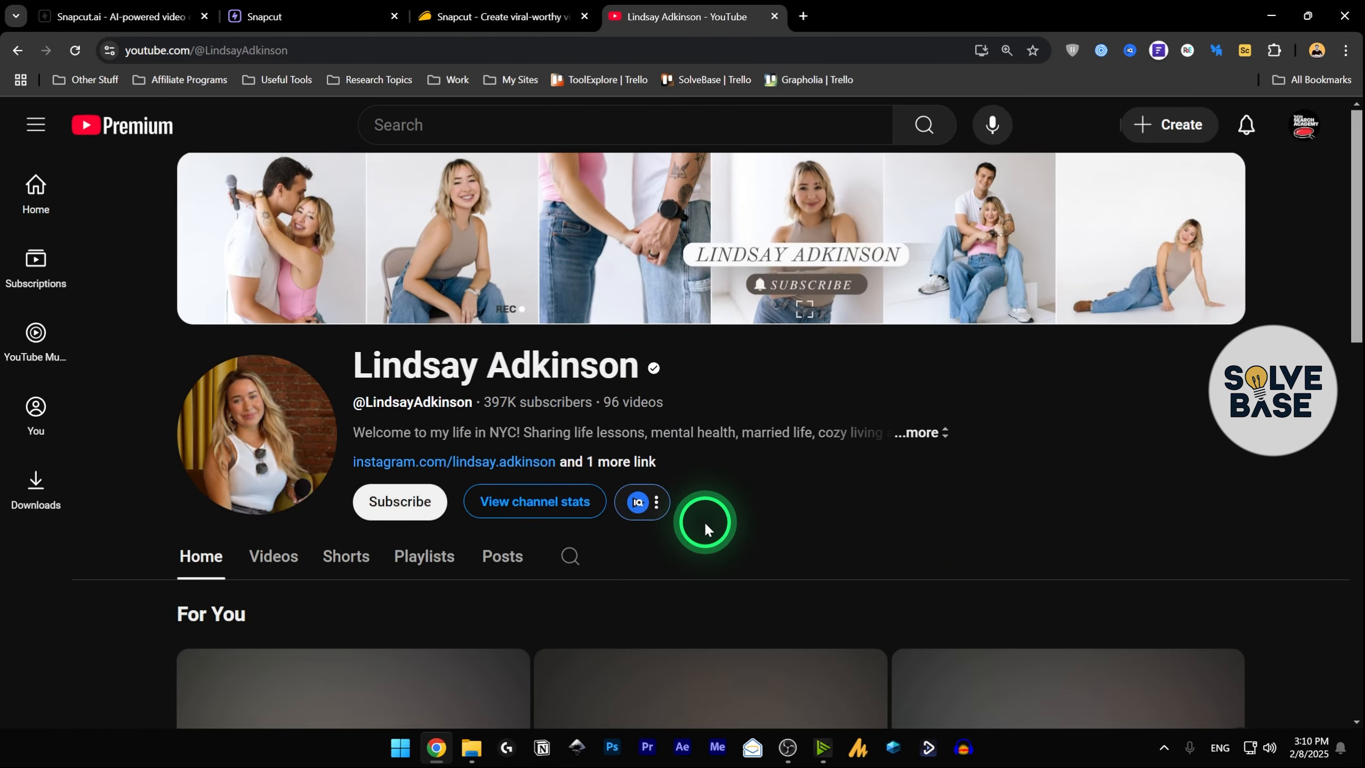
scroll(704, 524, down, 4)
click(875, 524)
click(614, 691)
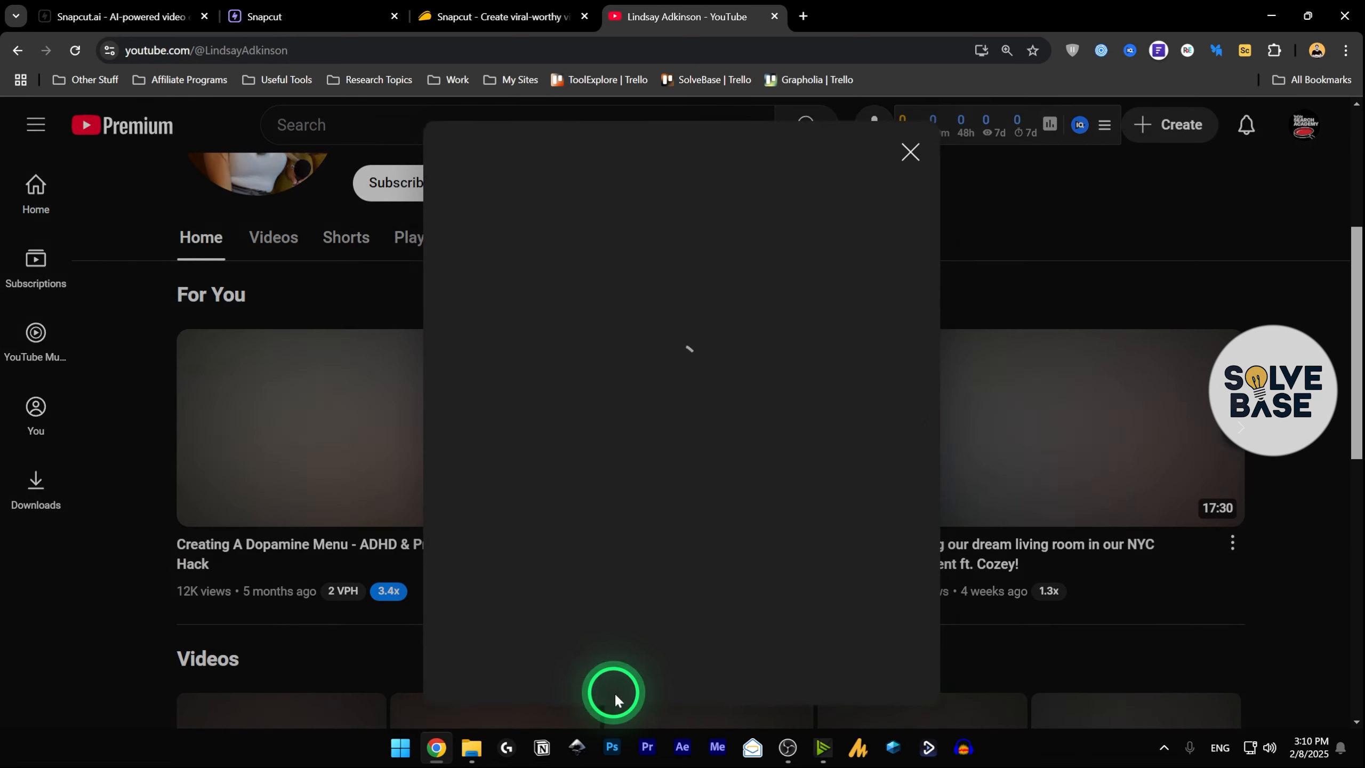
click(876, 517)
click(909, 204)
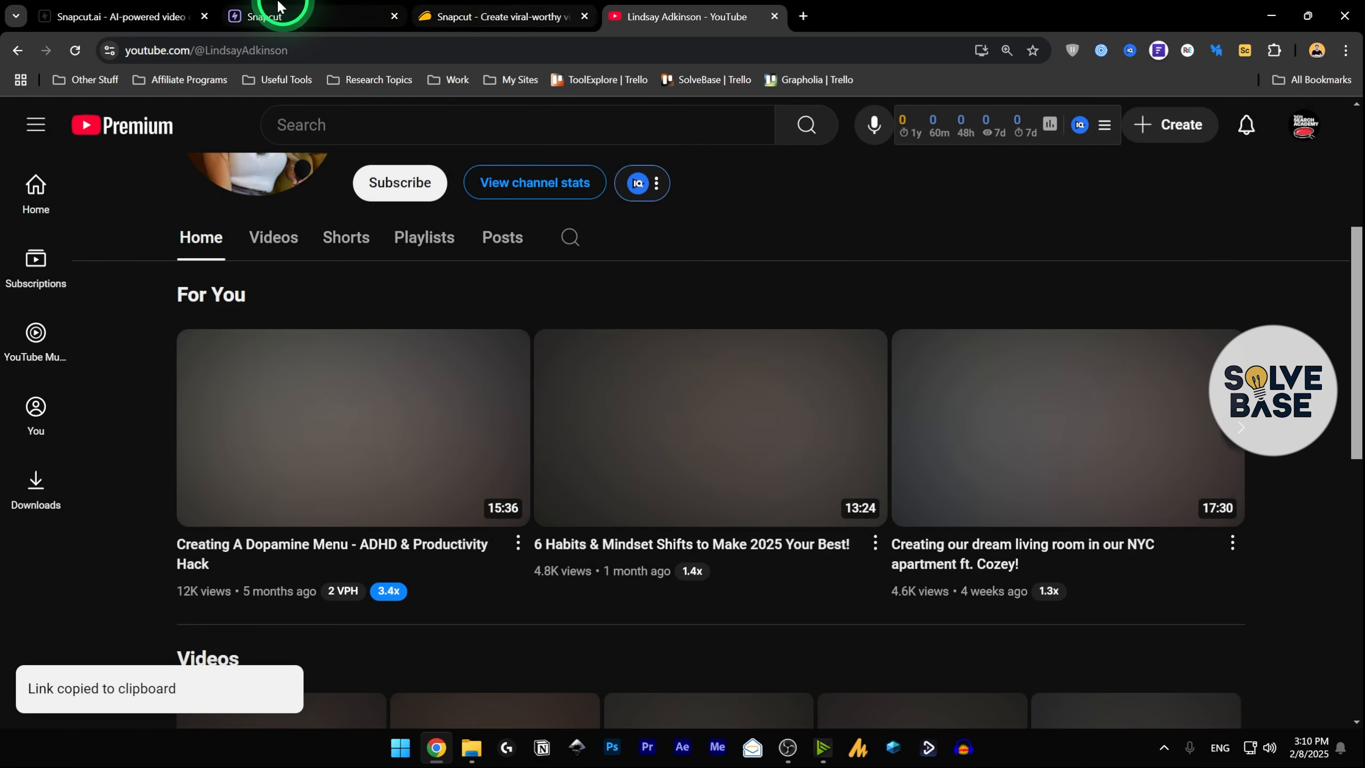
- Return to the Snapcut dashboard and start a new clip task from the copied YouTube link
click(303, 16)
click(548, 191)
key(ctrl+v)
click(883, 208)
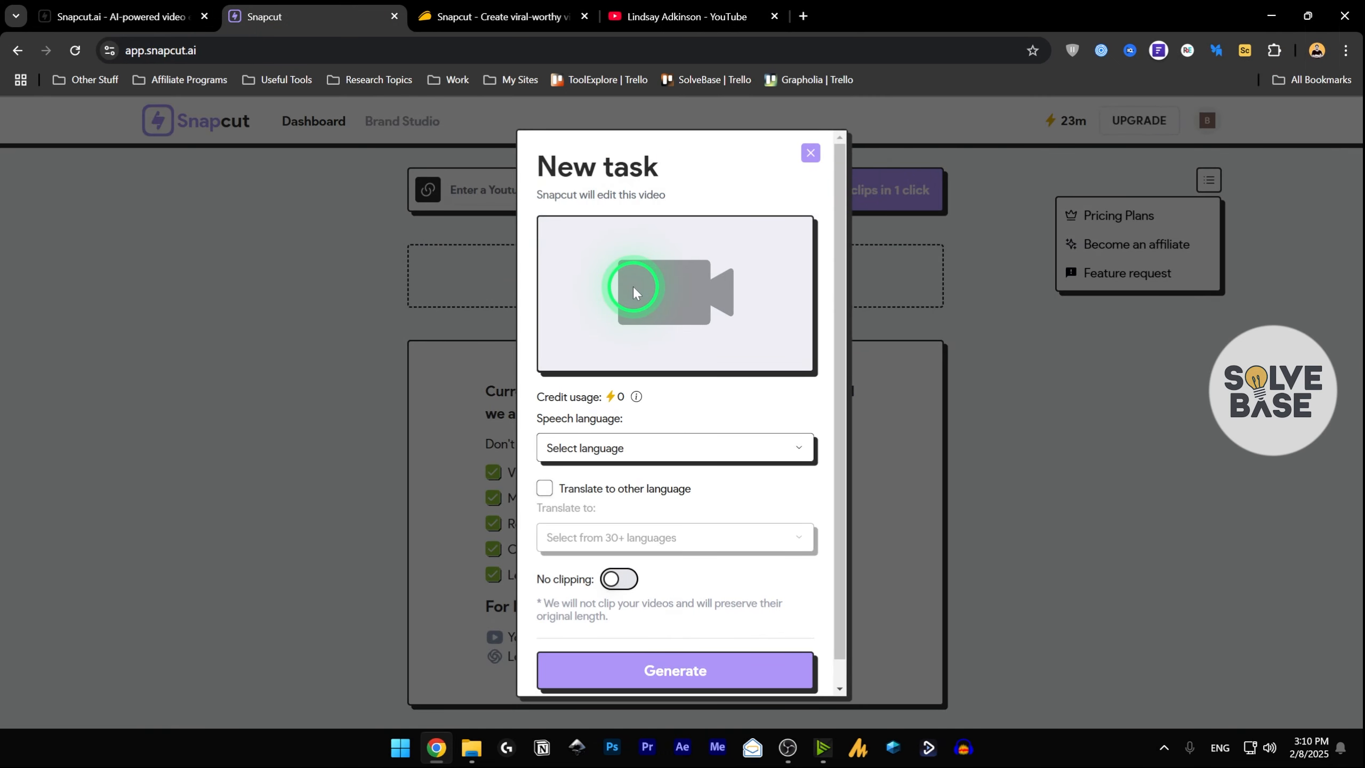
- Set the new task's speech language to English
scroll(634, 290, down, 1)
click(637, 423)
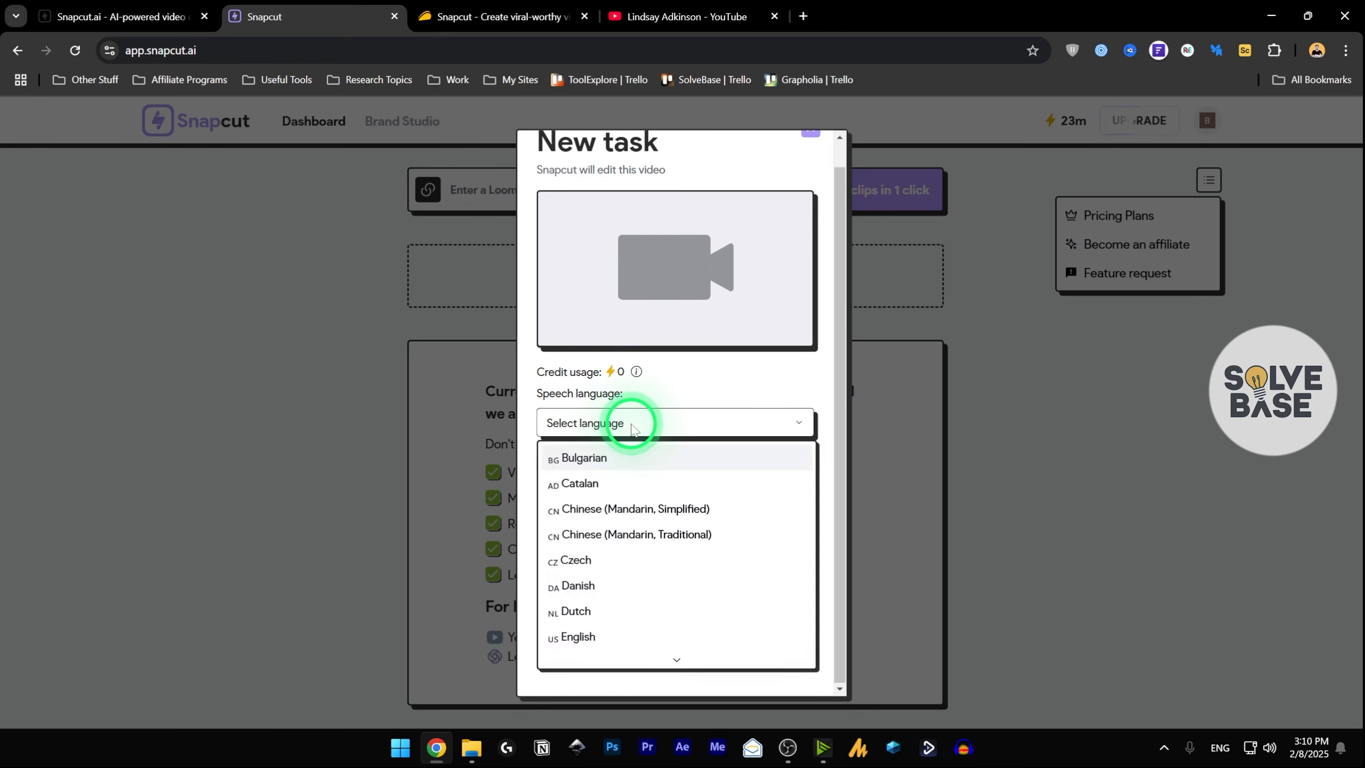
click(694, 261)
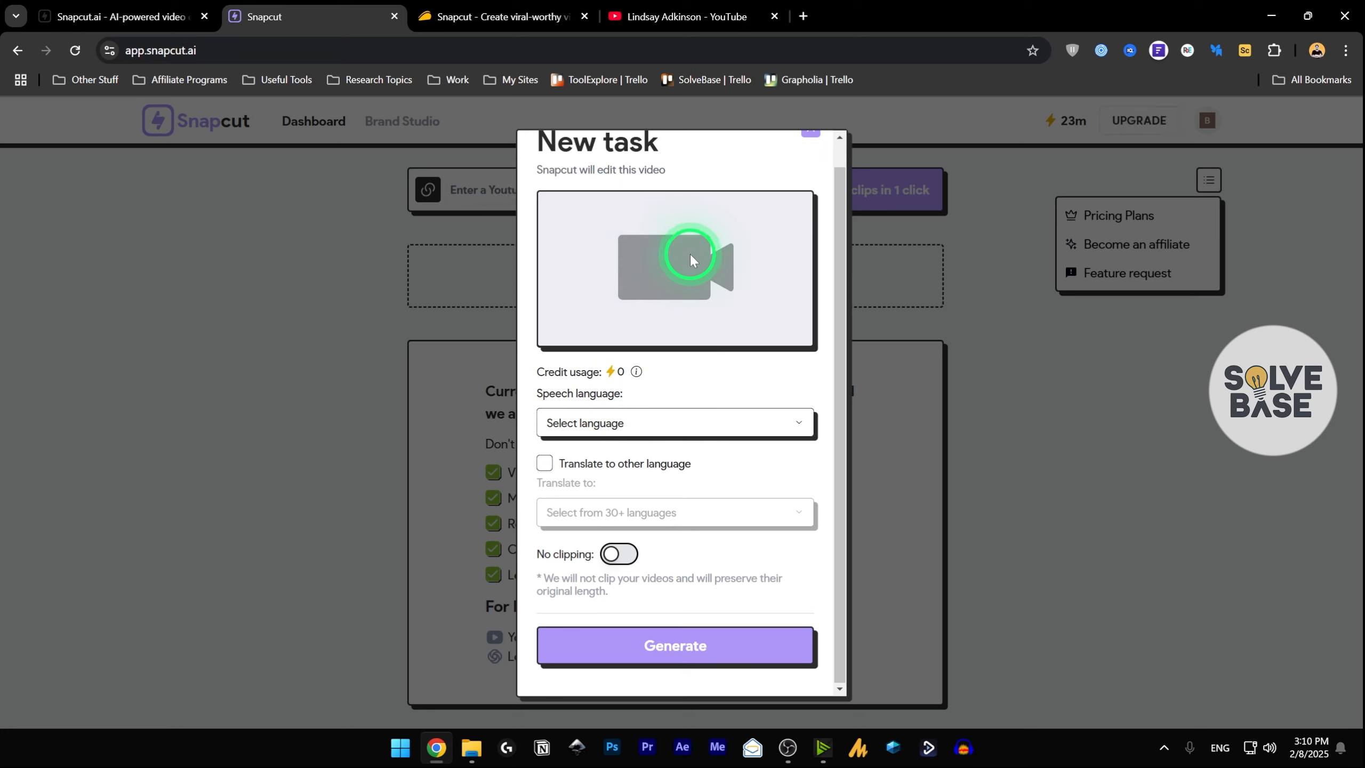
click(654, 432)
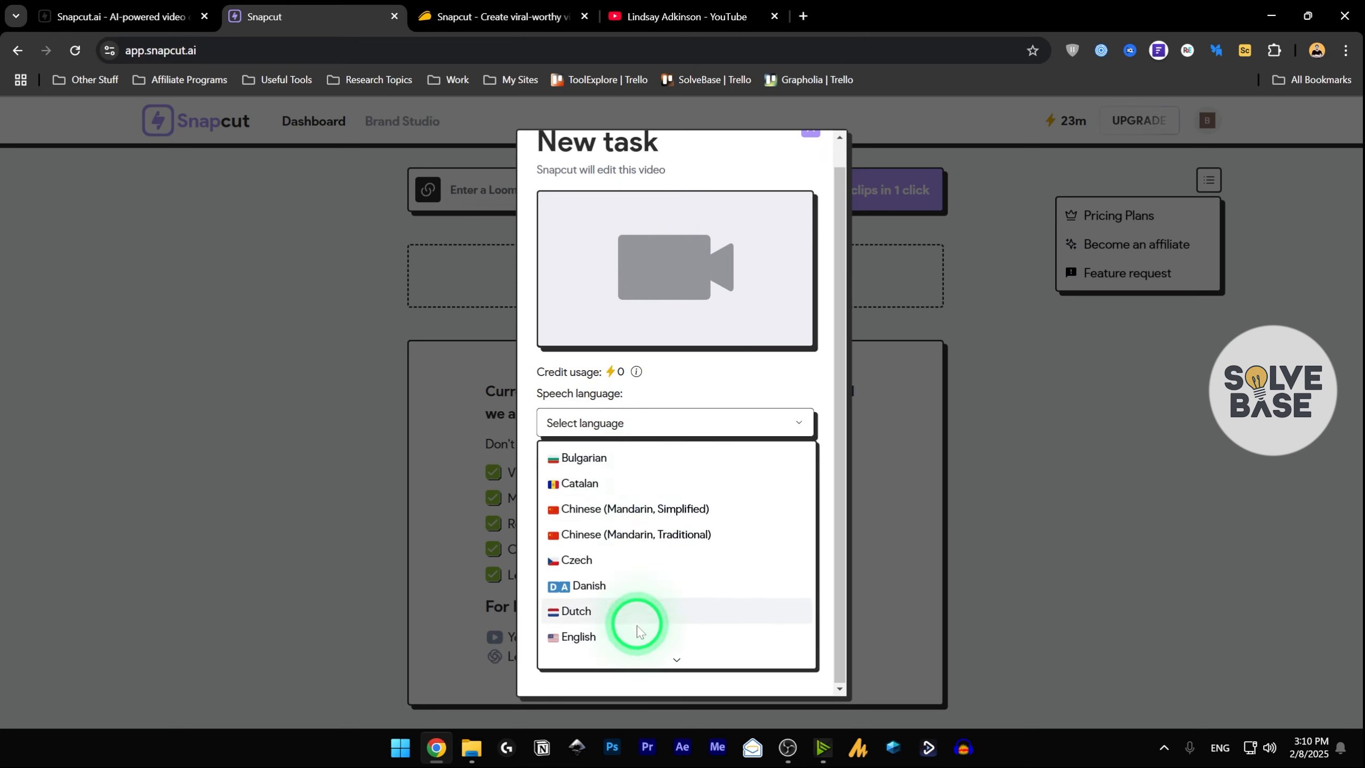
click(586, 638)
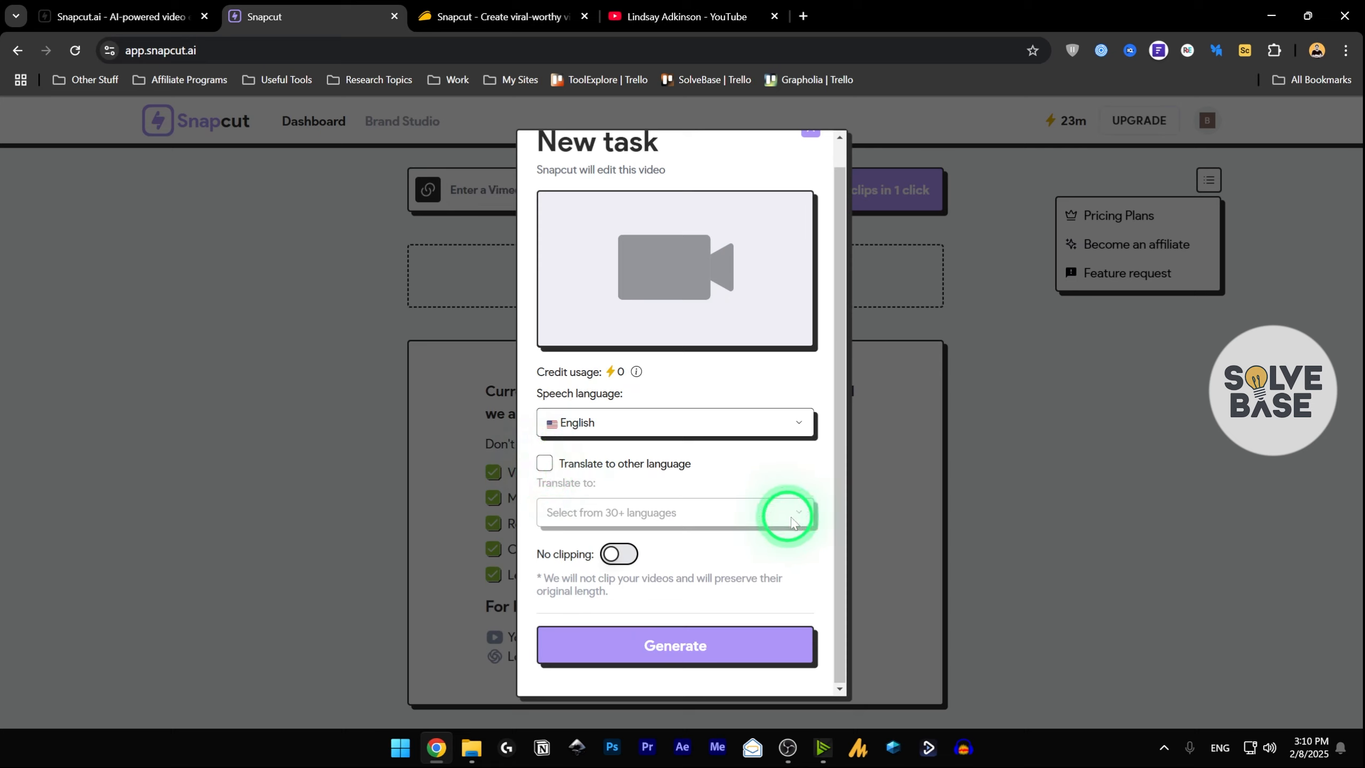
- Close the New task dialog without generating clips and go to the existing video tasks on the dashboard
click(620, 556)
click(677, 648)
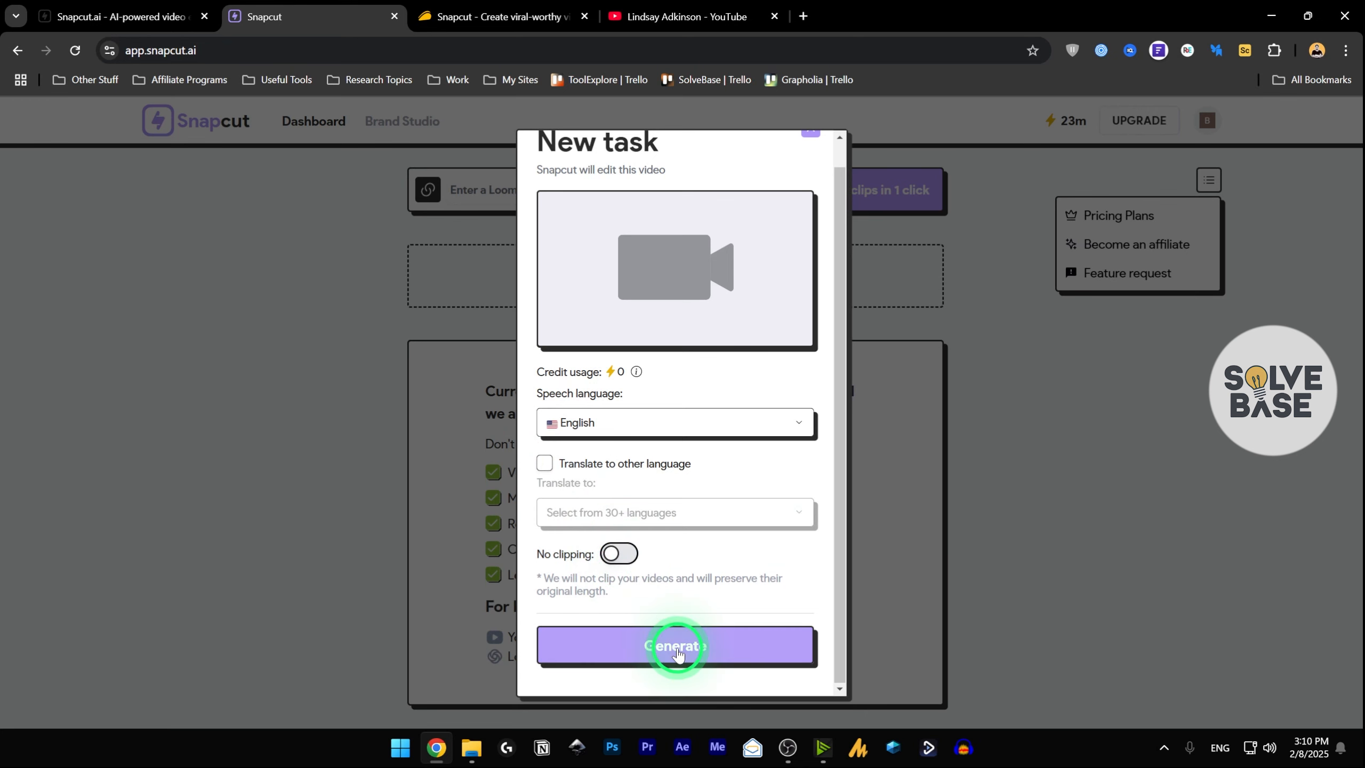
click(813, 135)
scroll(807, 484, down, 5)
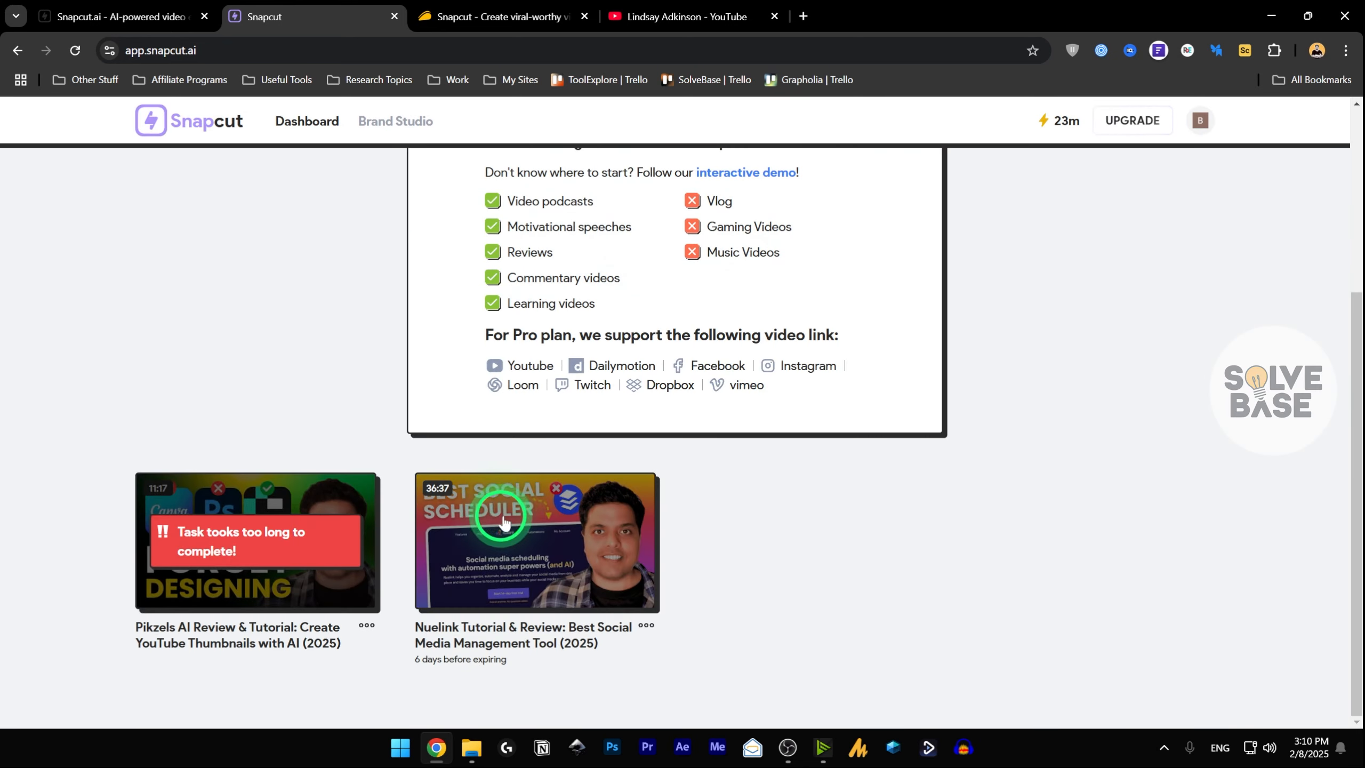
- Open the "Nuelink Tutorial & Review" video task and review its generated clips, scores and transcripts down to "Introduction to Neuralink as a Social Media Tool"
click(646, 626)
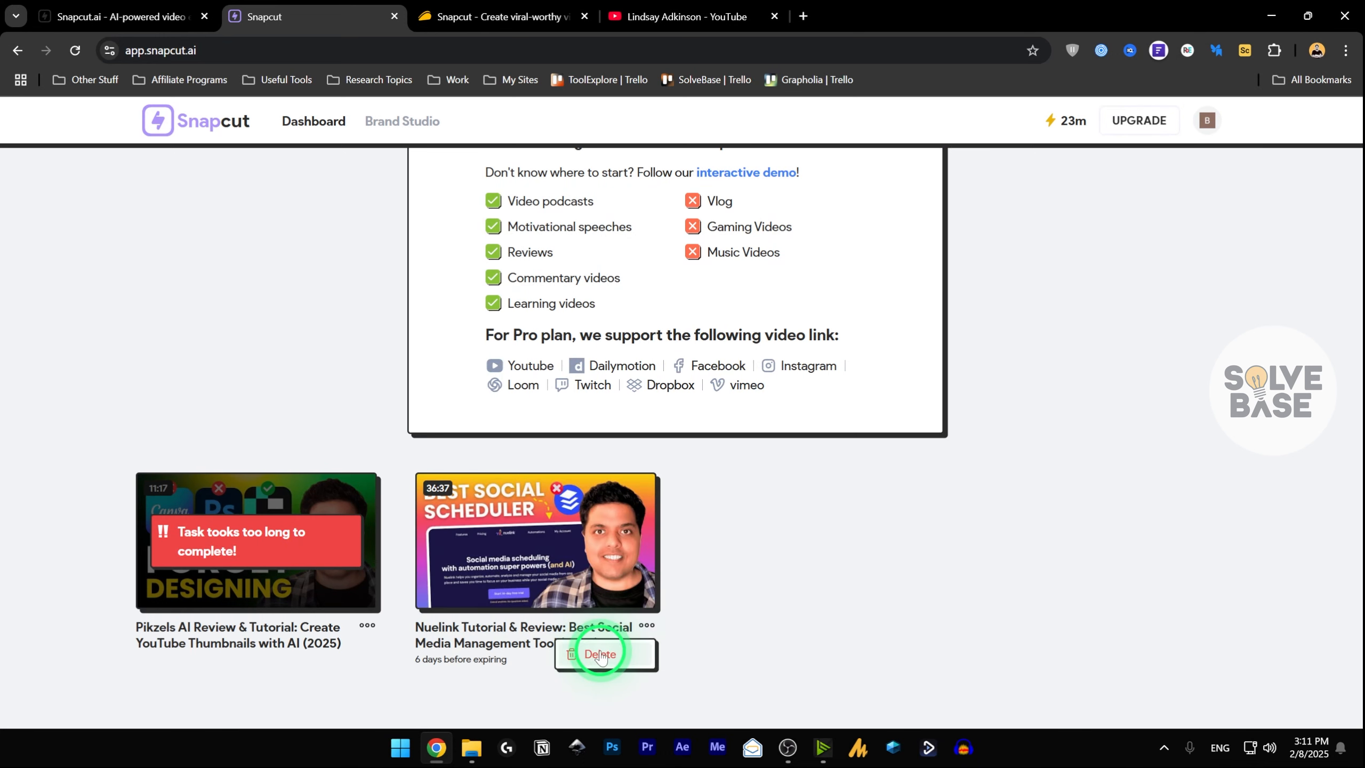
click(522, 536)
click(521, 535)
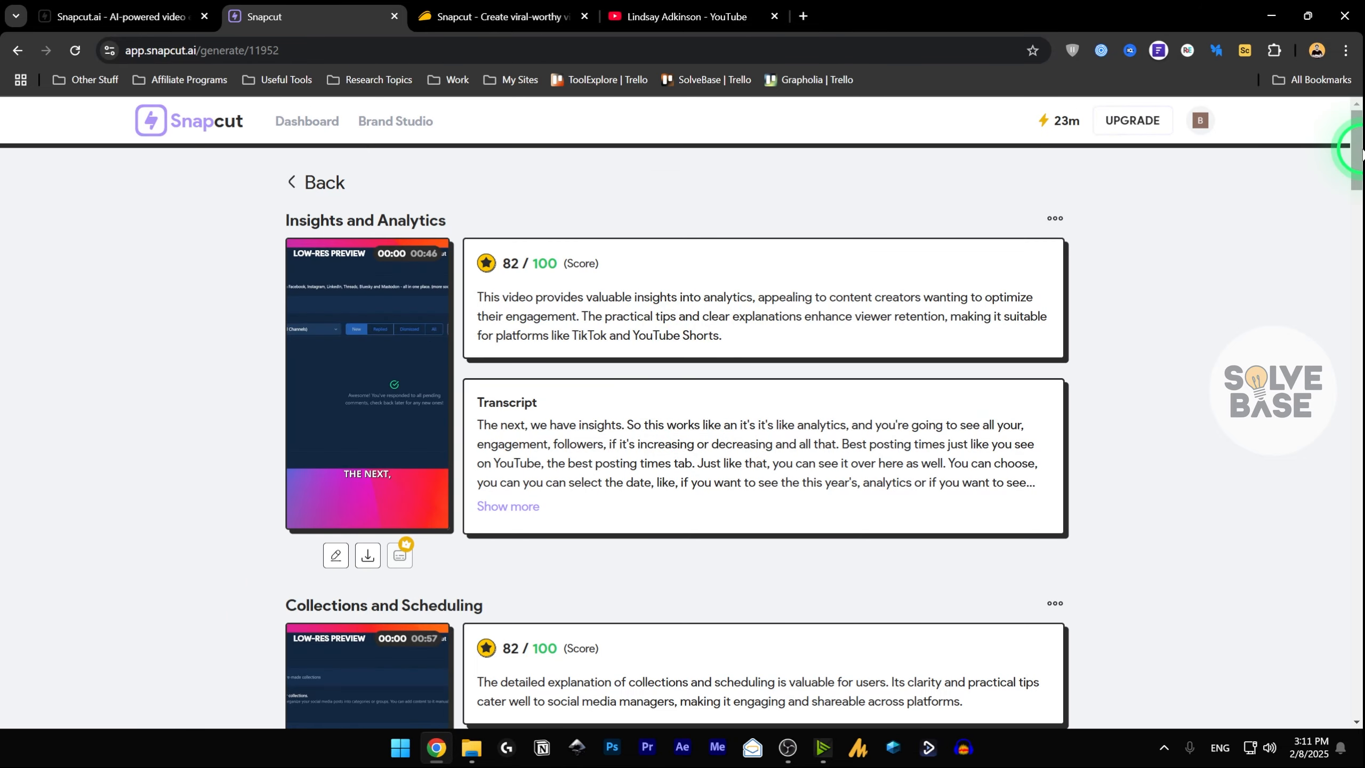
drag(1360, 137, 1362, 363)
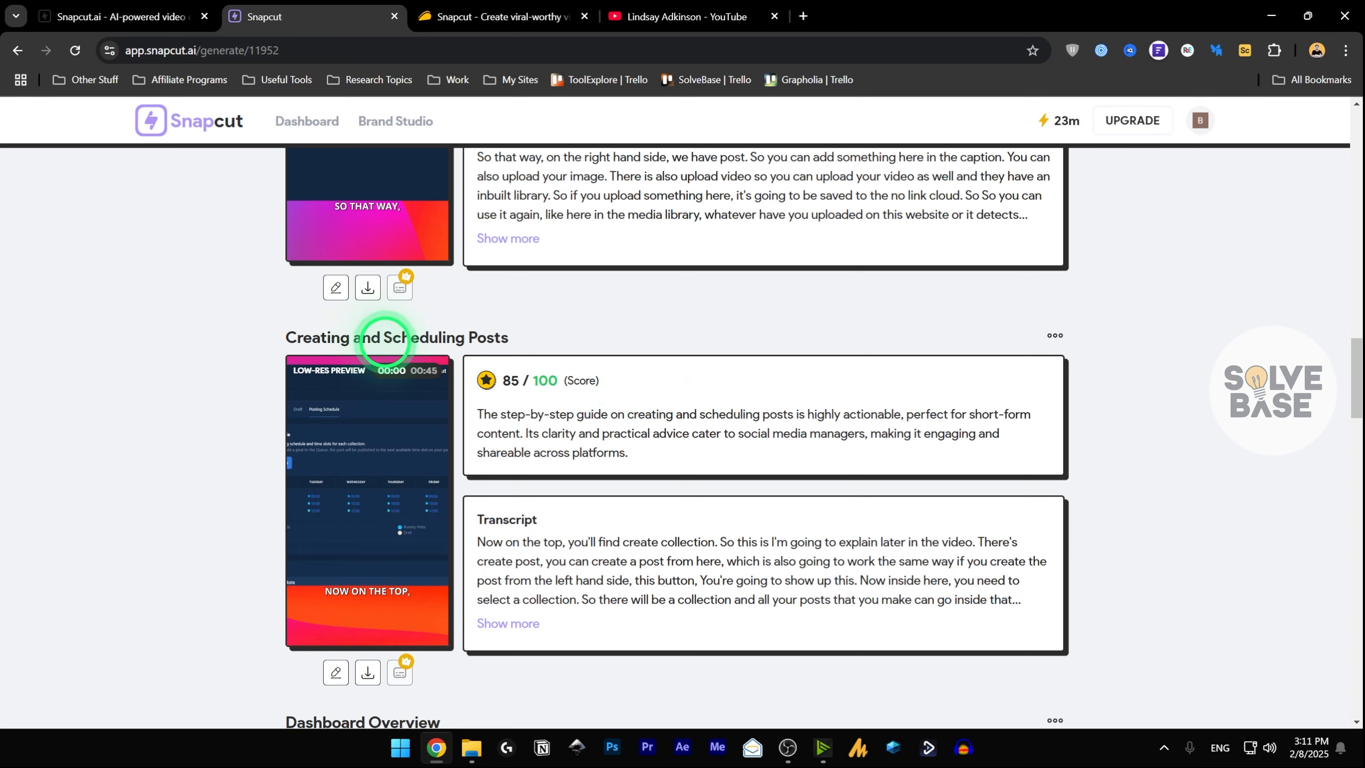
drag(1360, 375, 1361, 571)
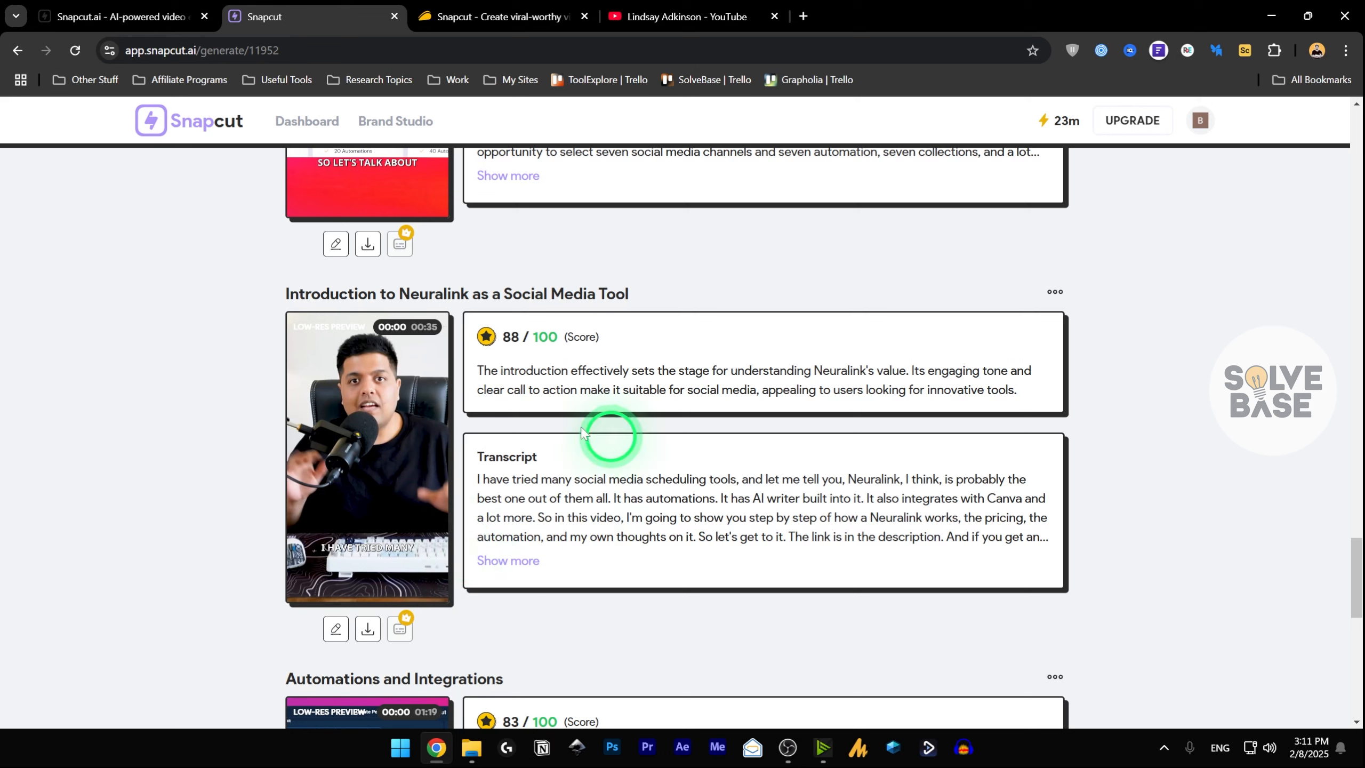
- Open the "Introduction to Neuralink as a Social Media Tool" clip in the editor and move the playhead to about 12 seconds
mouse_move(353, 484)
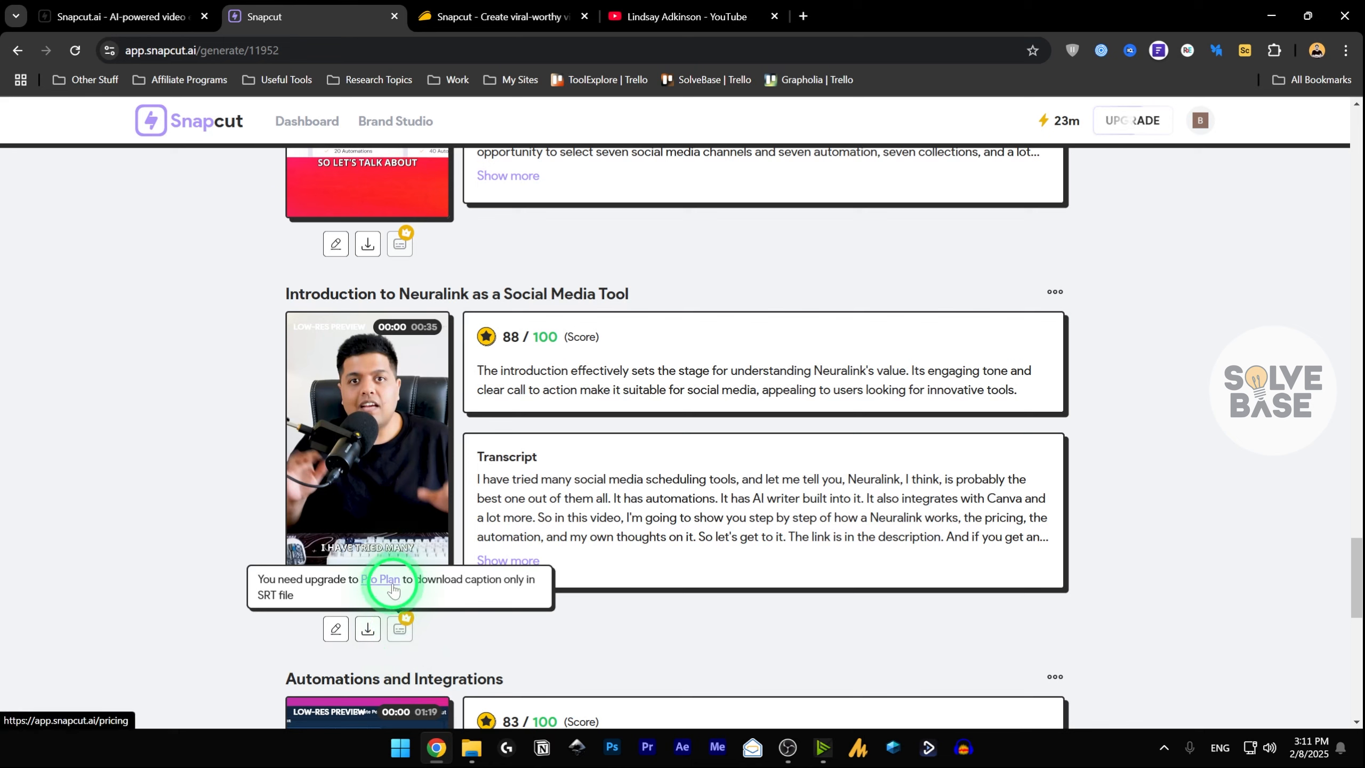
click(337, 631)
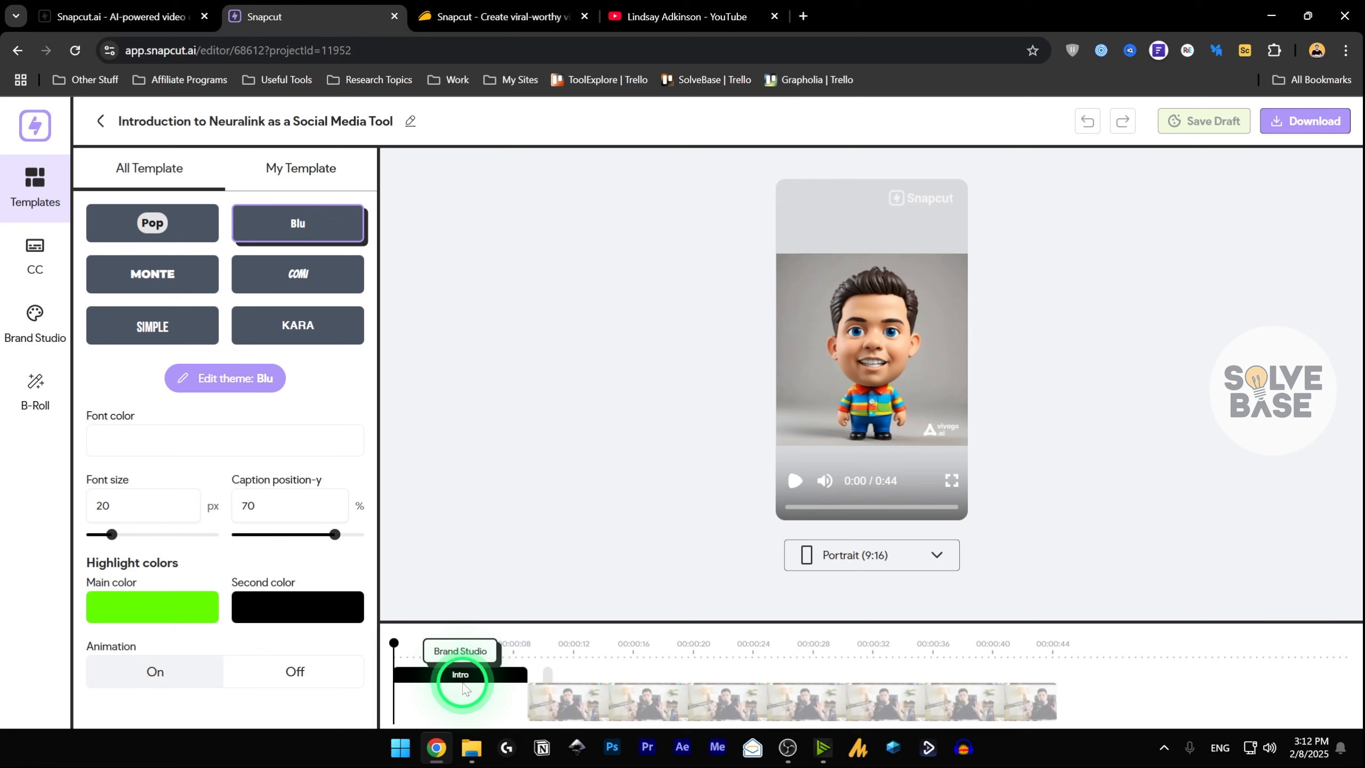
mouse_move(591, 643)
mouse_down()
mouse_move(567, 640)
mouse_move(584, 643)
mouse_up()
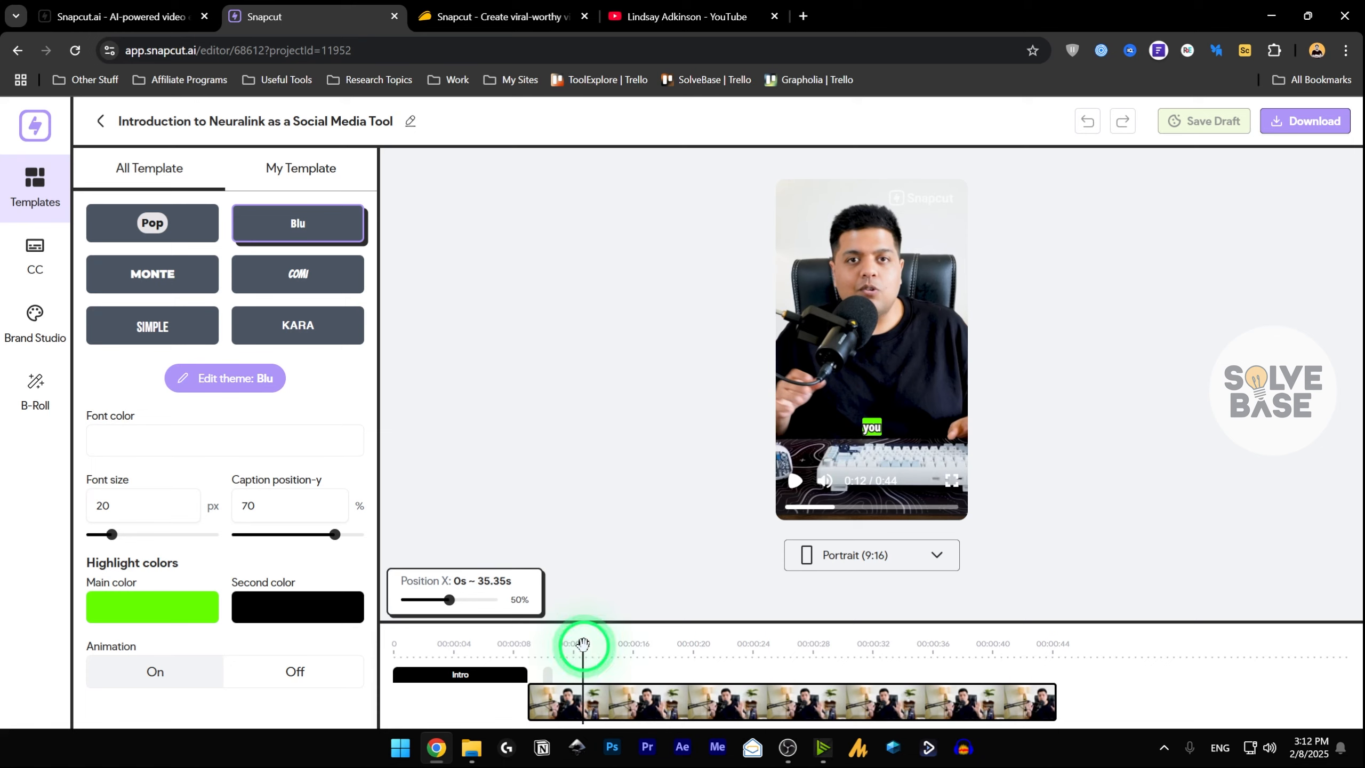
mouse_move(449, 599)
mouse_down()
mouse_move(436, 599)
mouse_move(450, 600)
mouse_up()
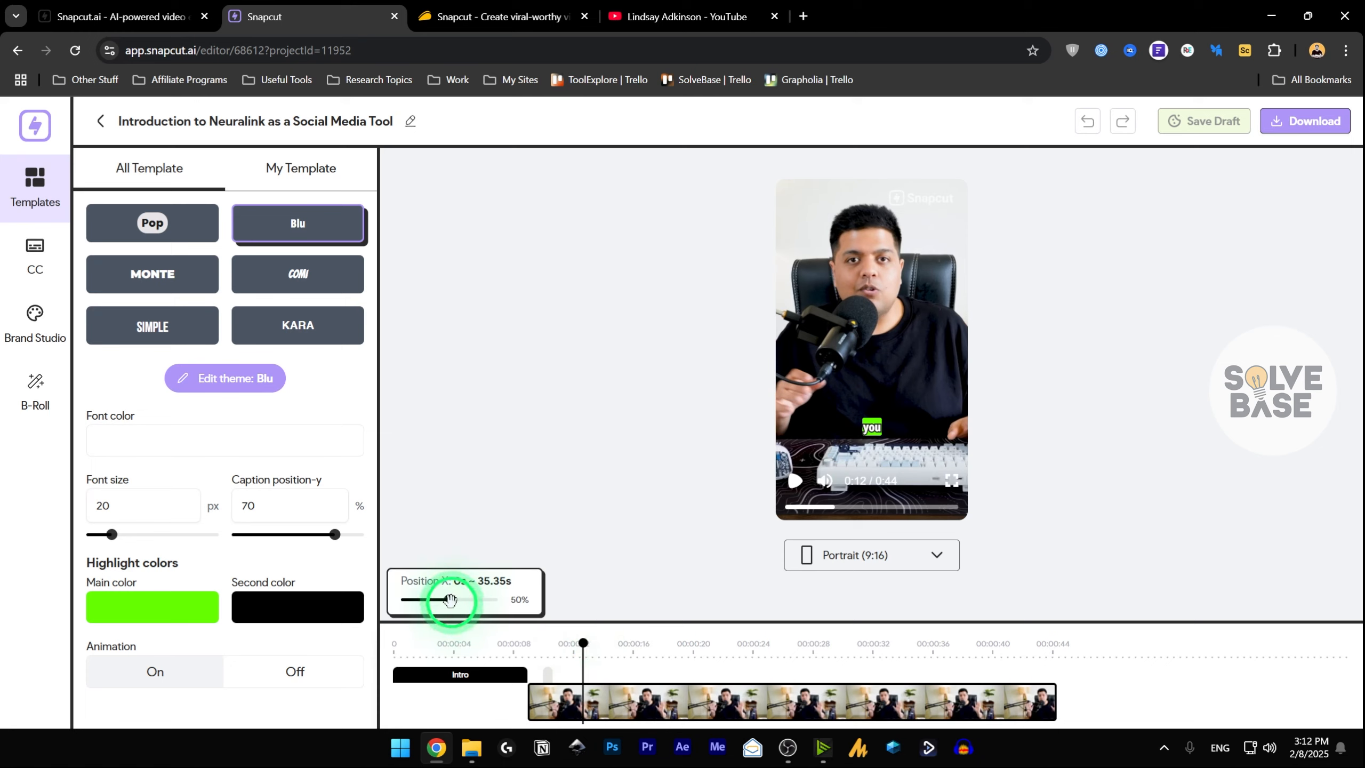
- Try the Landscape (16:9) and Square (1:1) formats on the clip and return it to Portrait (9:16)
click(848, 555)
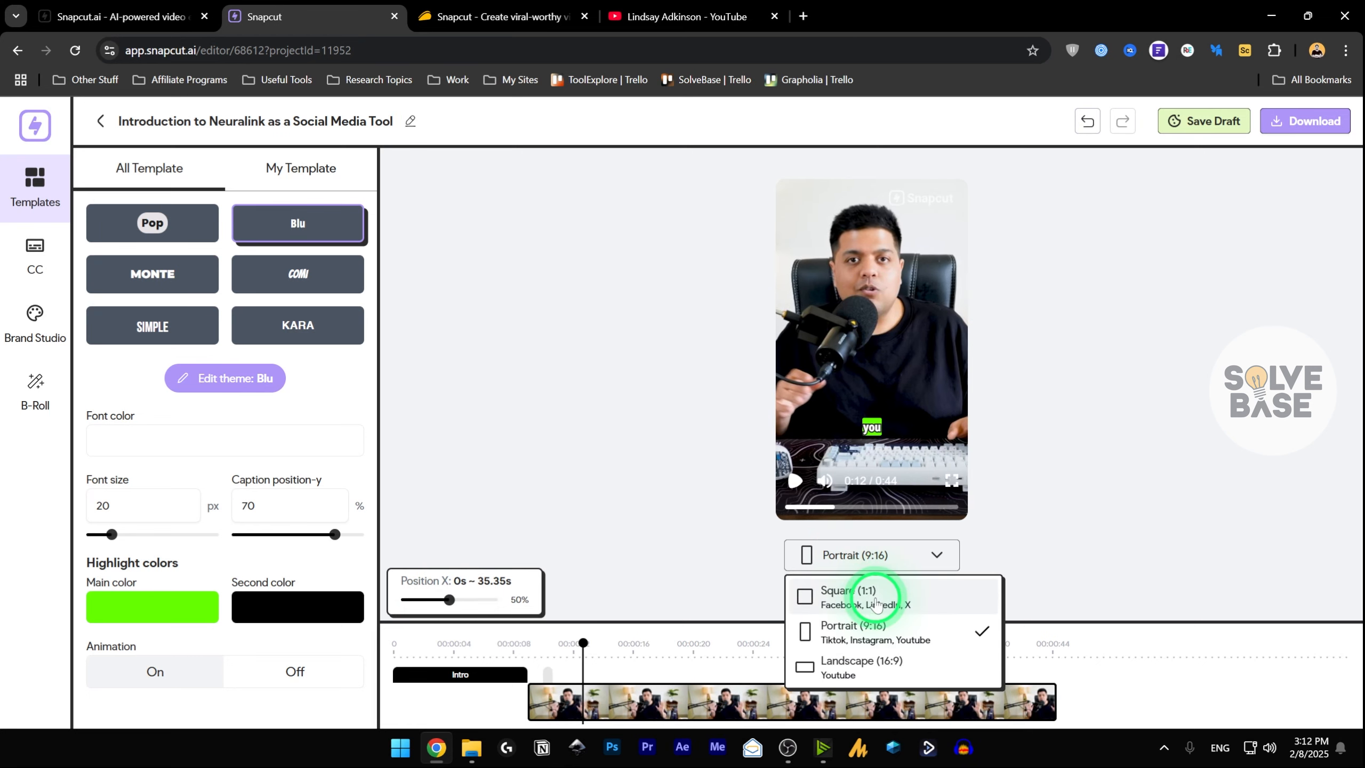
click(880, 642)
click(880, 556)
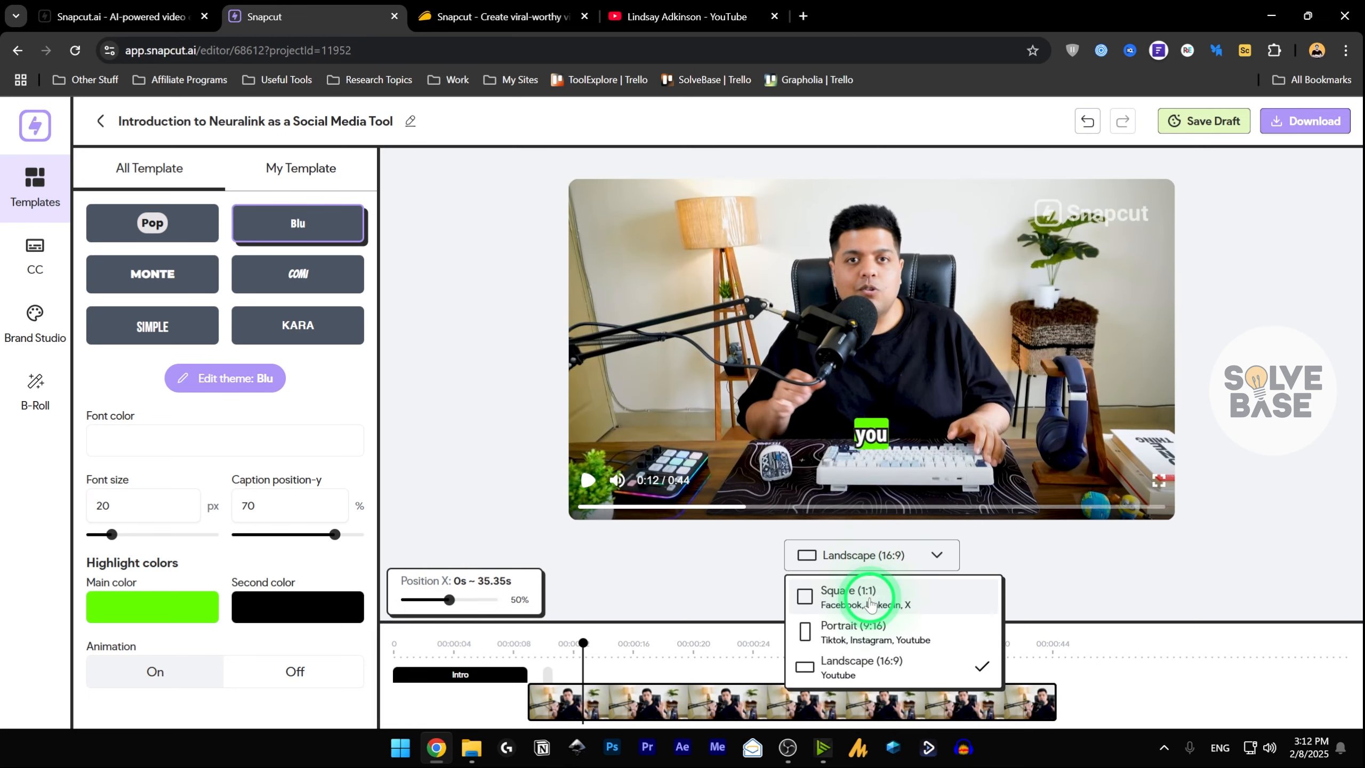
click(869, 591)
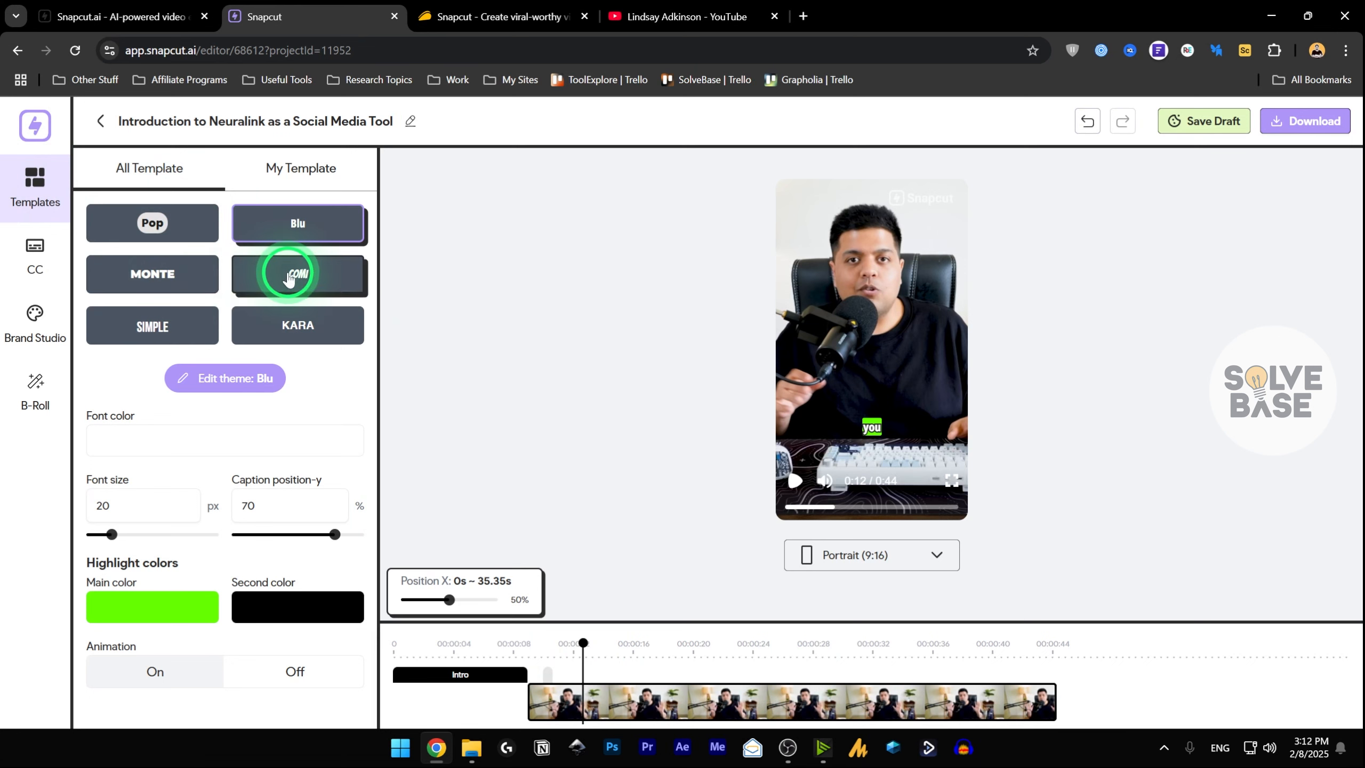
- Apply the Pop caption template to the clip, mute the preview and play it for a few seconds
click(181, 223)
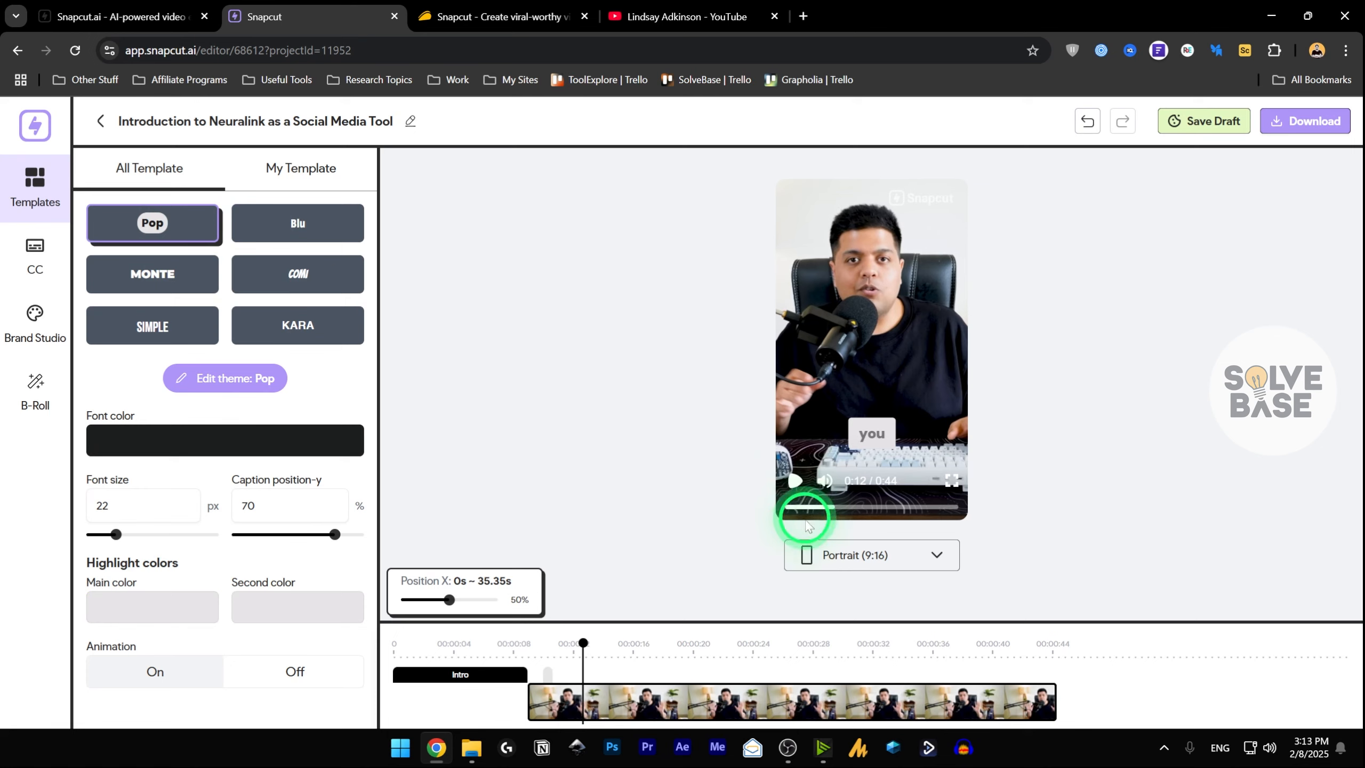
click(820, 484)
click(797, 476)
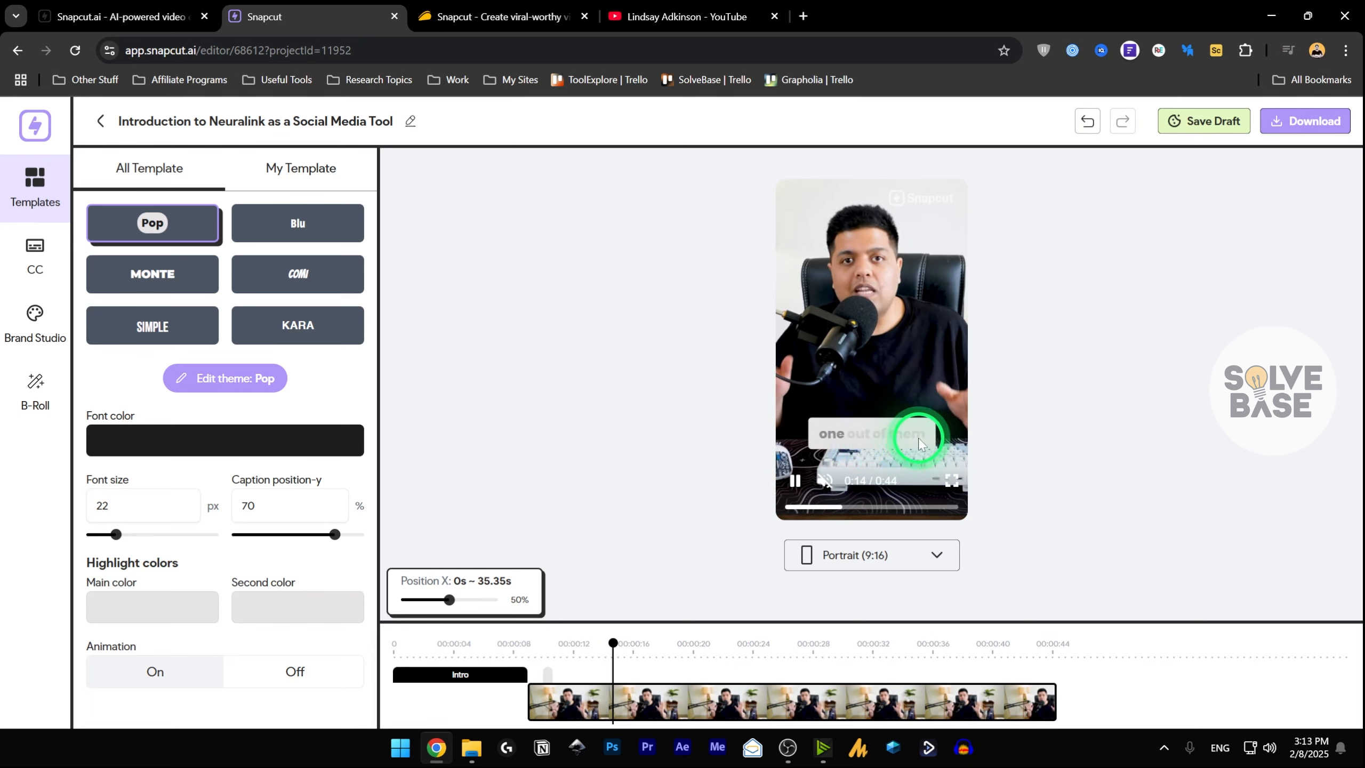
click(796, 480)
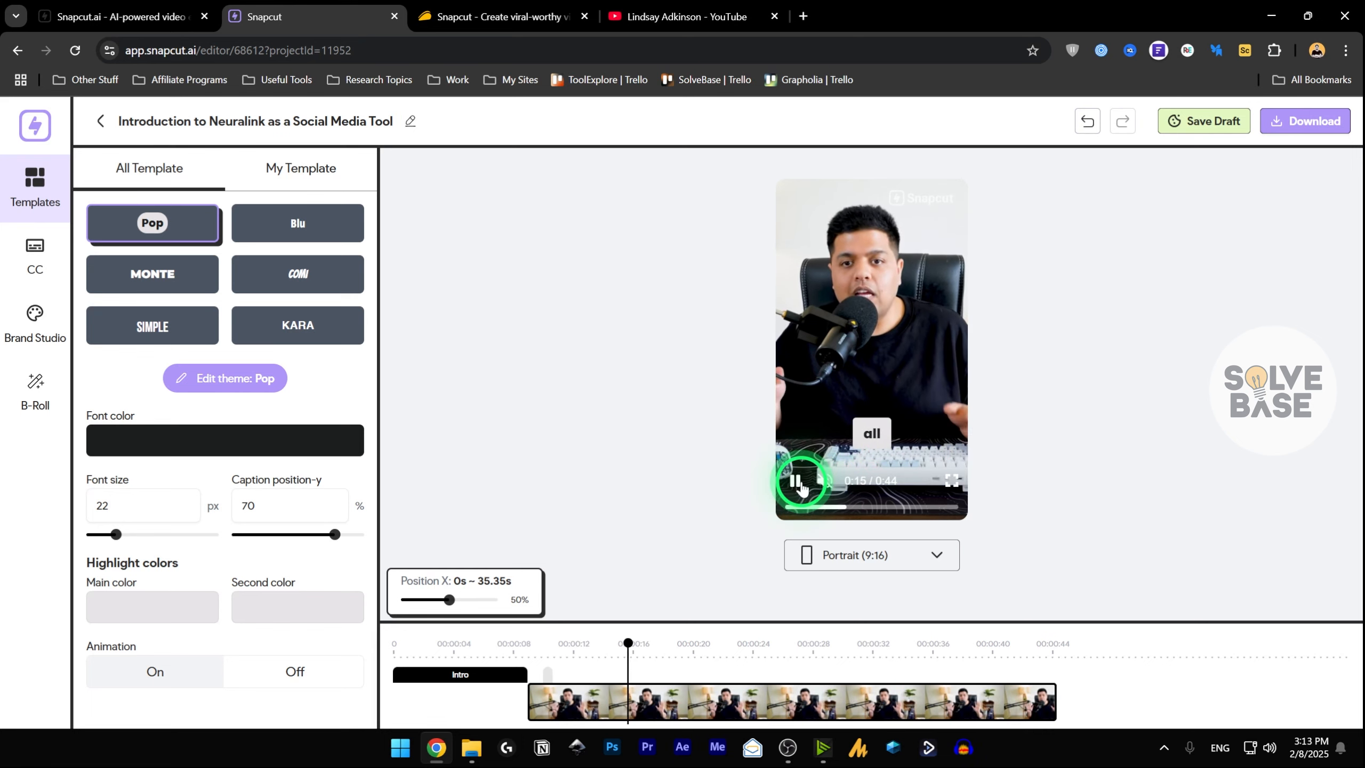
- Examine the Pop theme's font, shadow, stroke and caption animation settings, and return to the template list
click(267, 379)
scroll(289, 552, down, 2)
scroll(269, 522, up, 2)
scroll(210, 457, down, 2)
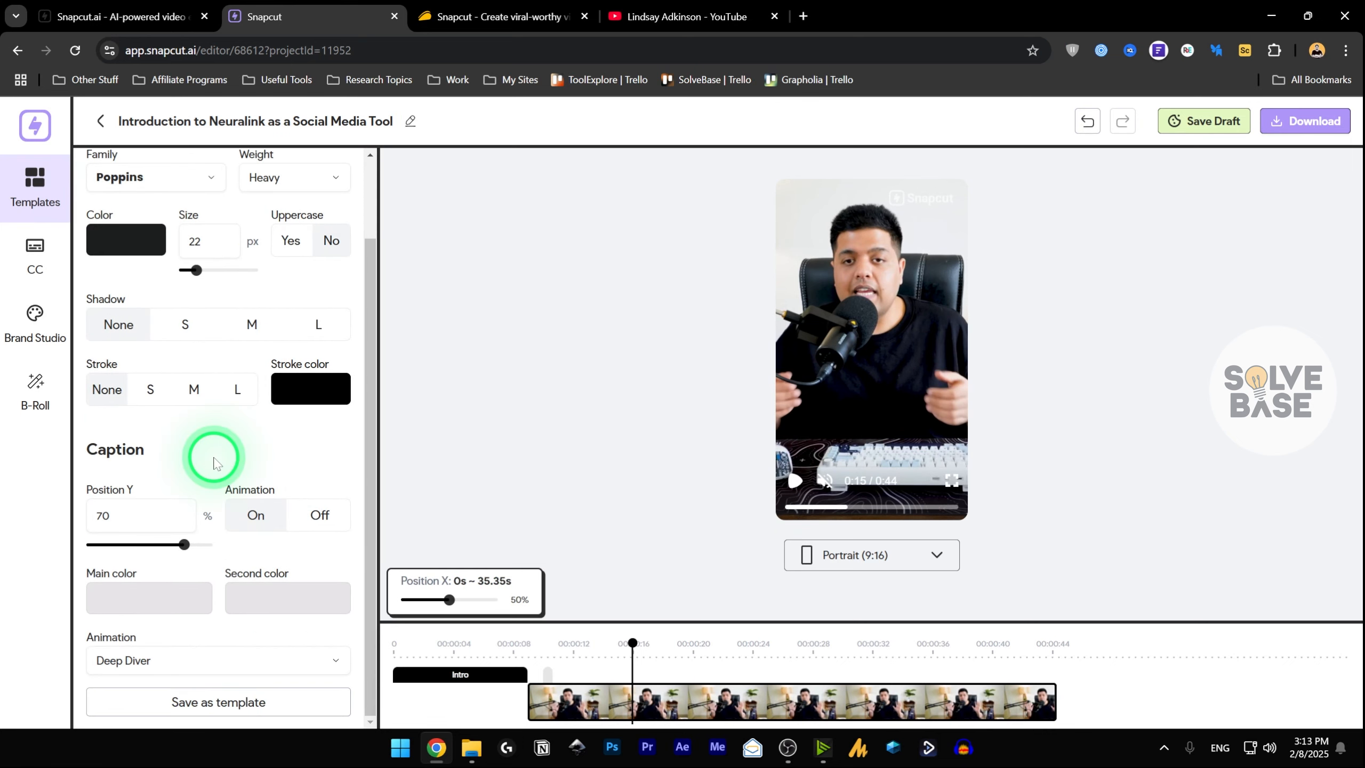
scroll(220, 403, up, 2)
click(98, 176)
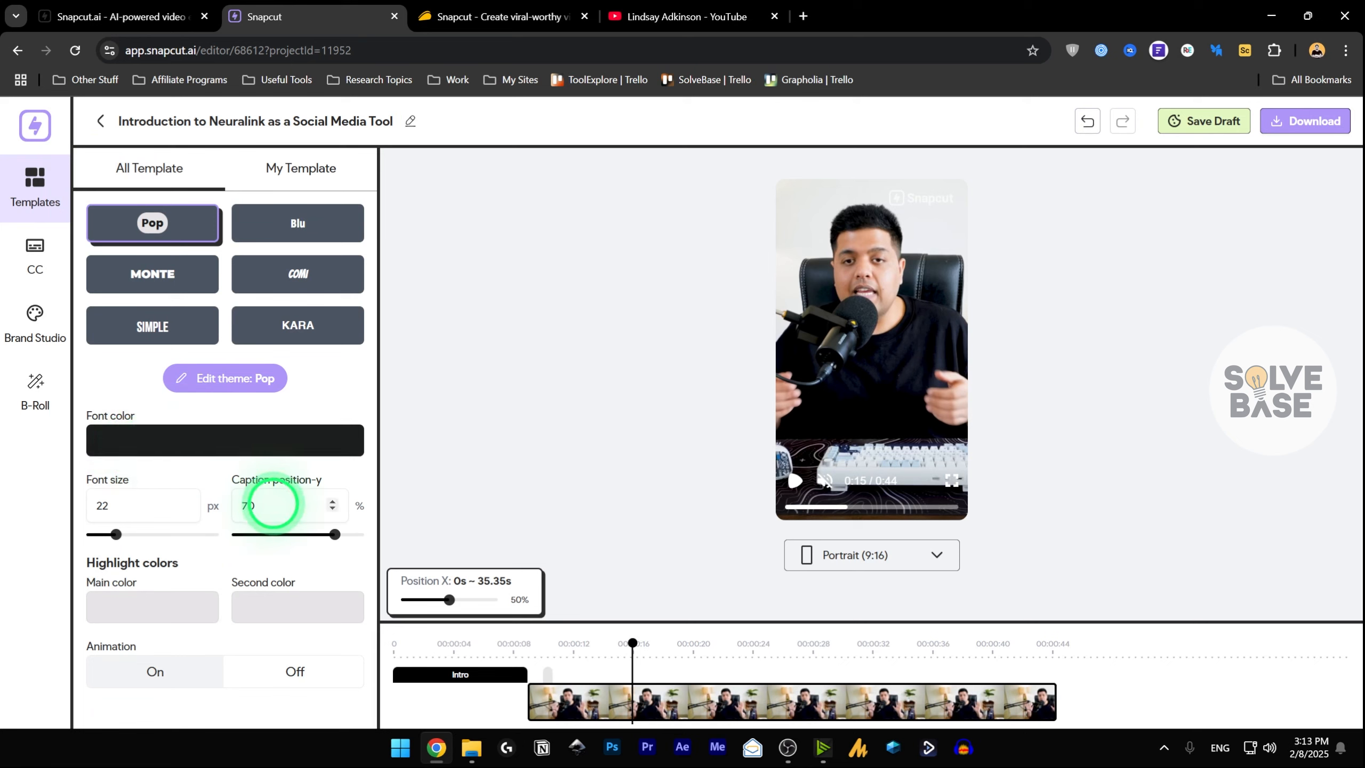
- Move the playhead to about 17 seconds, and set the caption's vertical position to 73% and font size to 21 px
drag(632, 643, 657, 643)
mouse_move(334, 533)
mouse_down()
mouse_move(259, 534)
mouse_move(339, 533)
mouse_up()
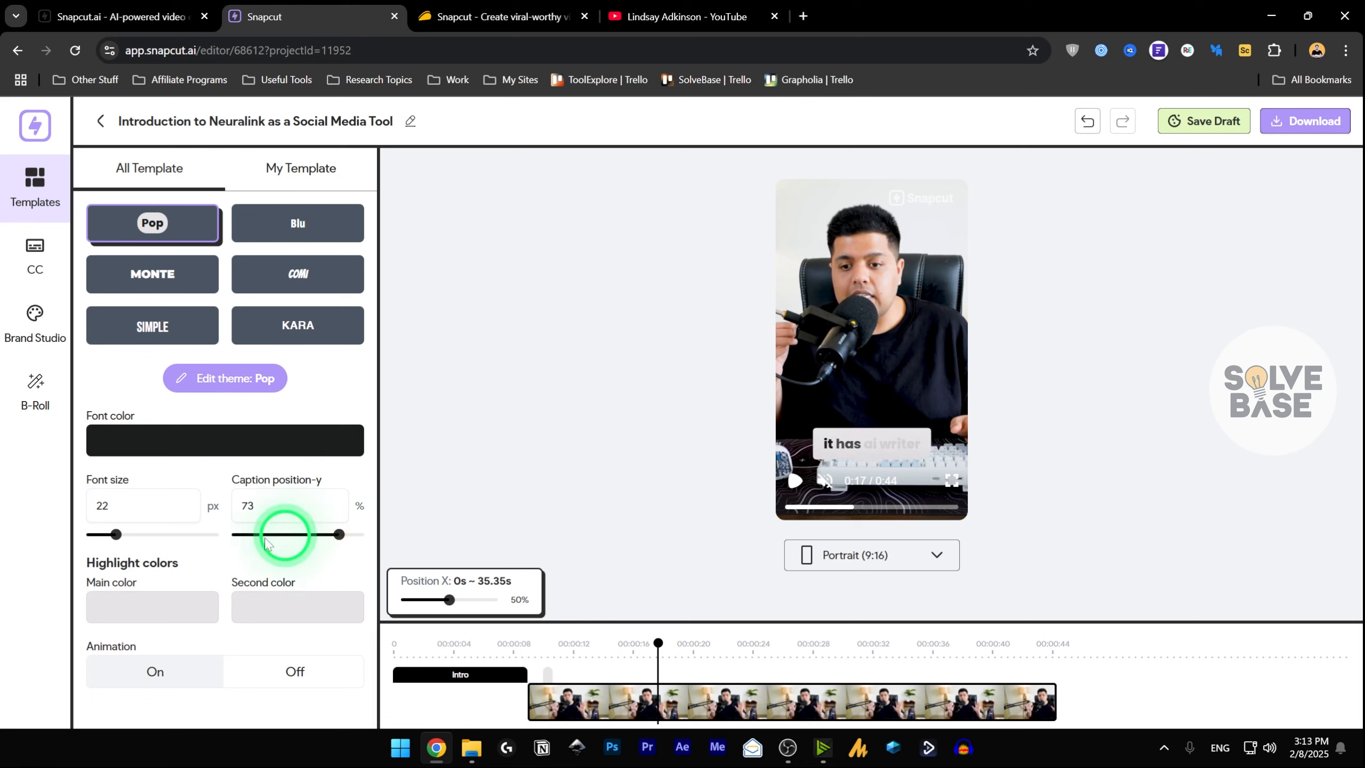
drag(116, 533, 114, 534)
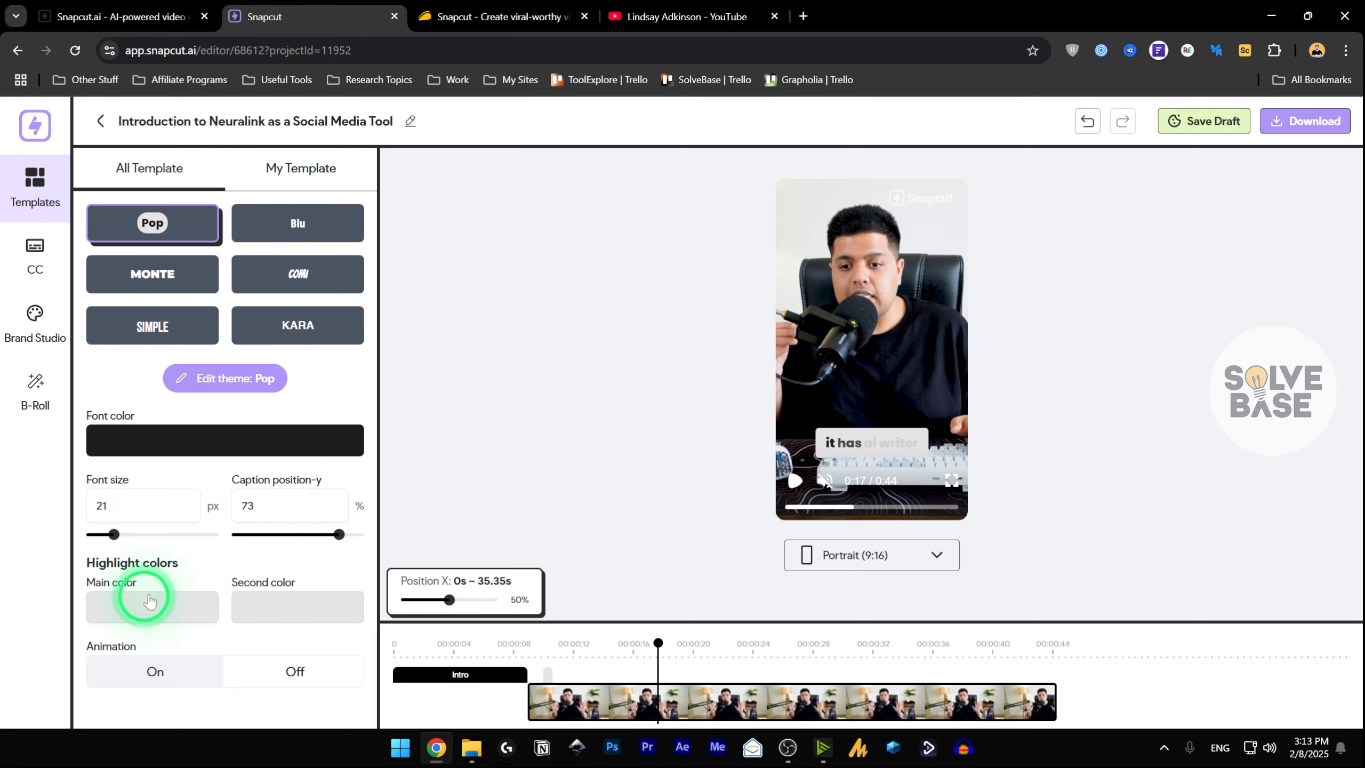
- Turn the caption animation off and briefly play the clip to preview it
click(270, 675)
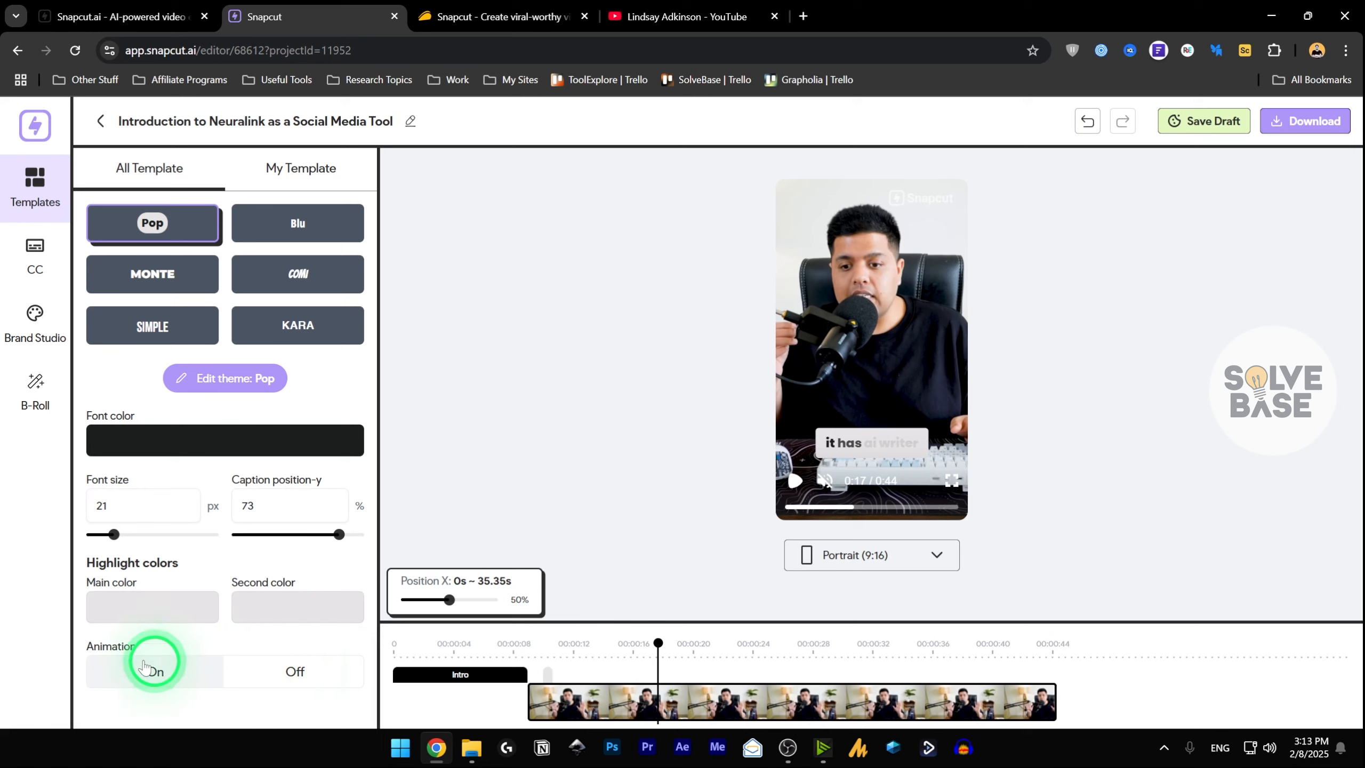
click(294, 672)
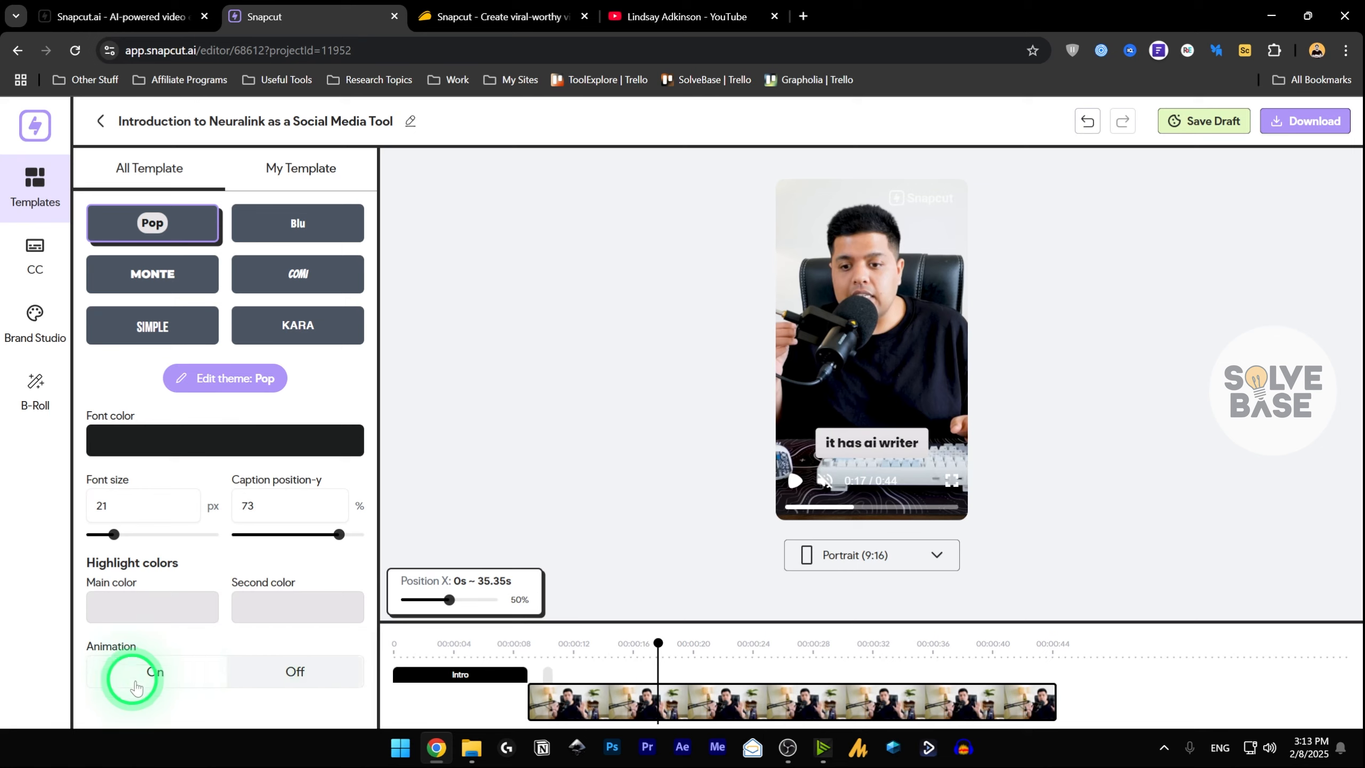
click(295, 675)
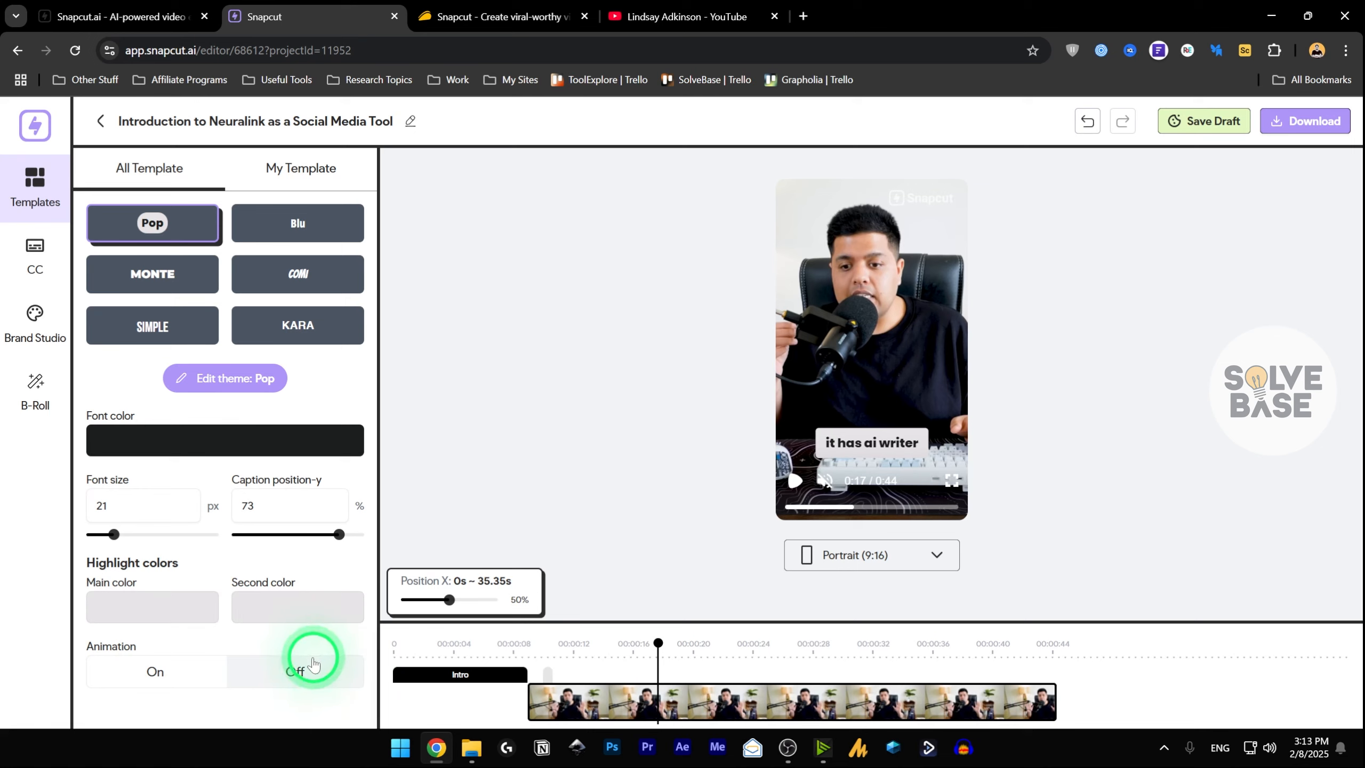
click(796, 482)
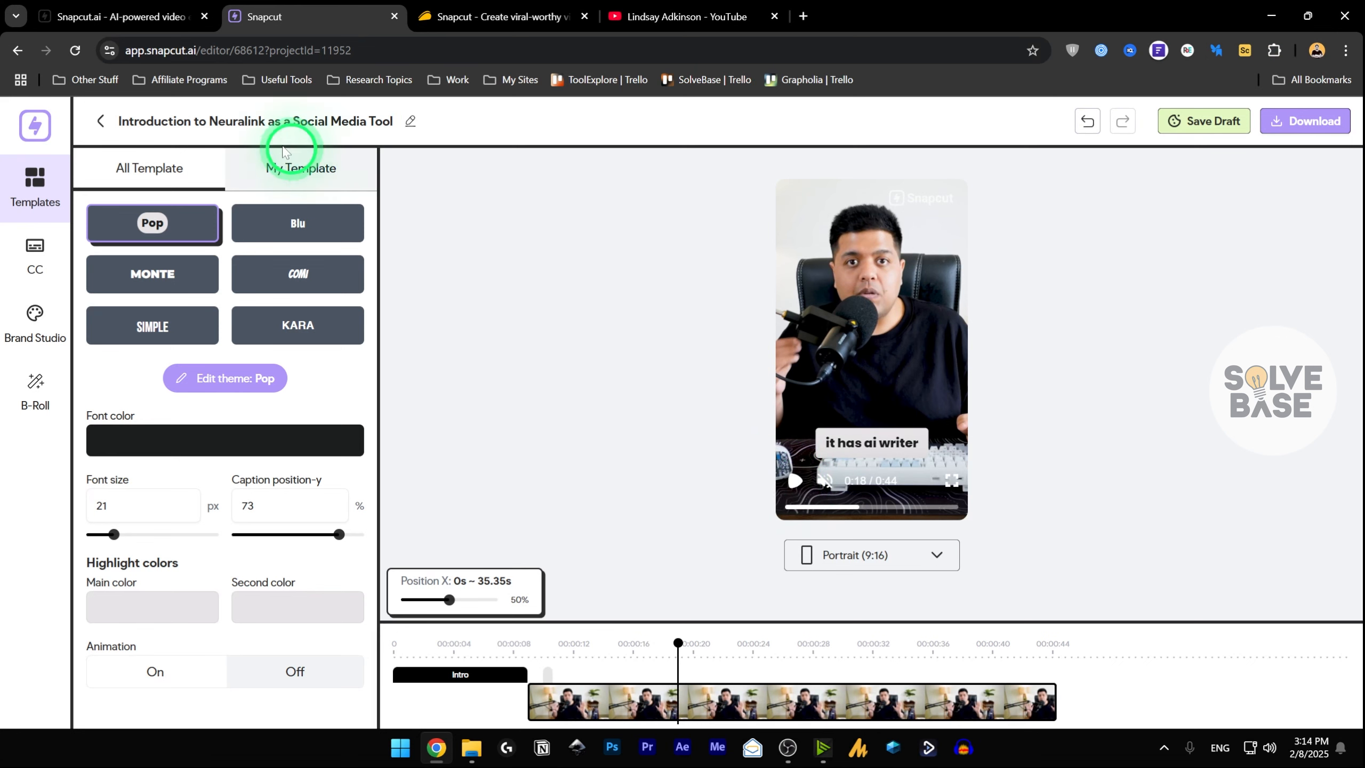
- Show the clip's caption list and examine the word options for "many" in the first caption without changing it
click(33, 247)
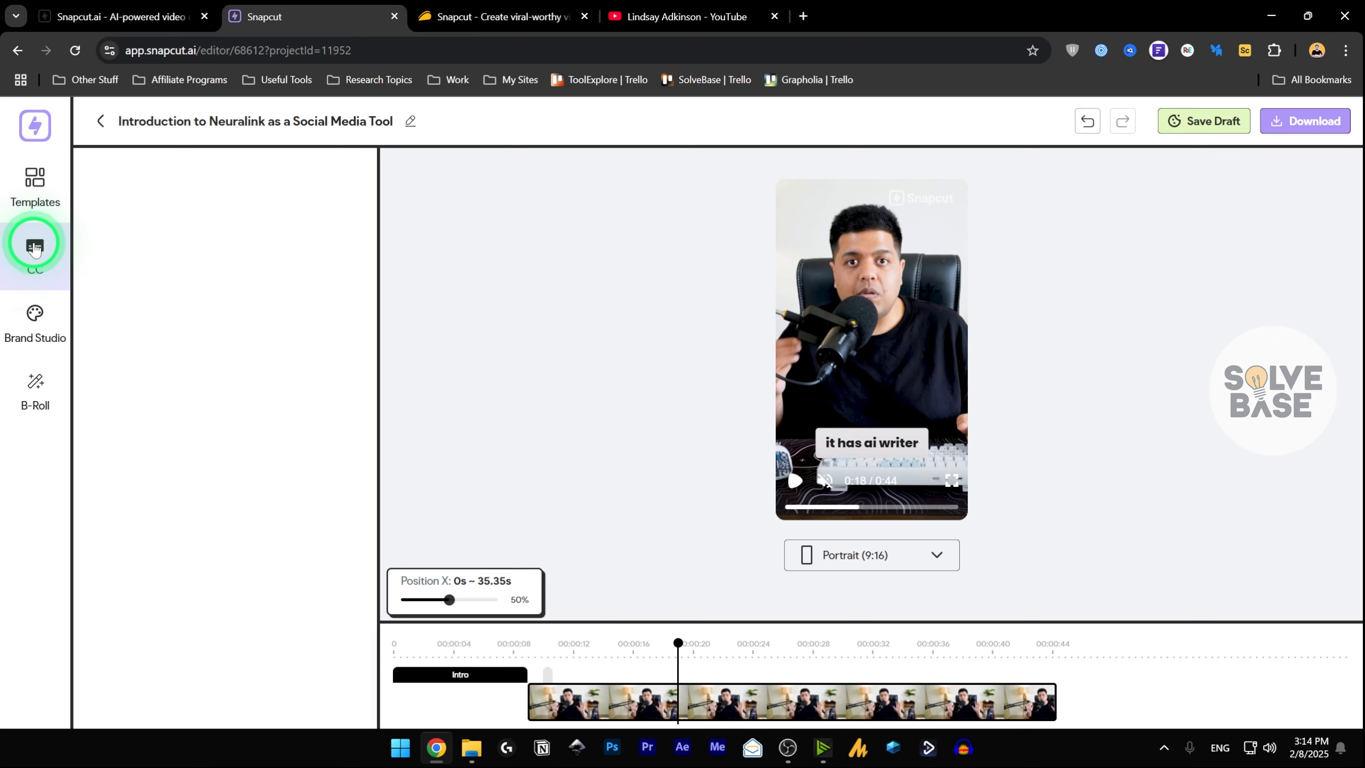
scroll(228, 308, up, 3)
click(161, 240)
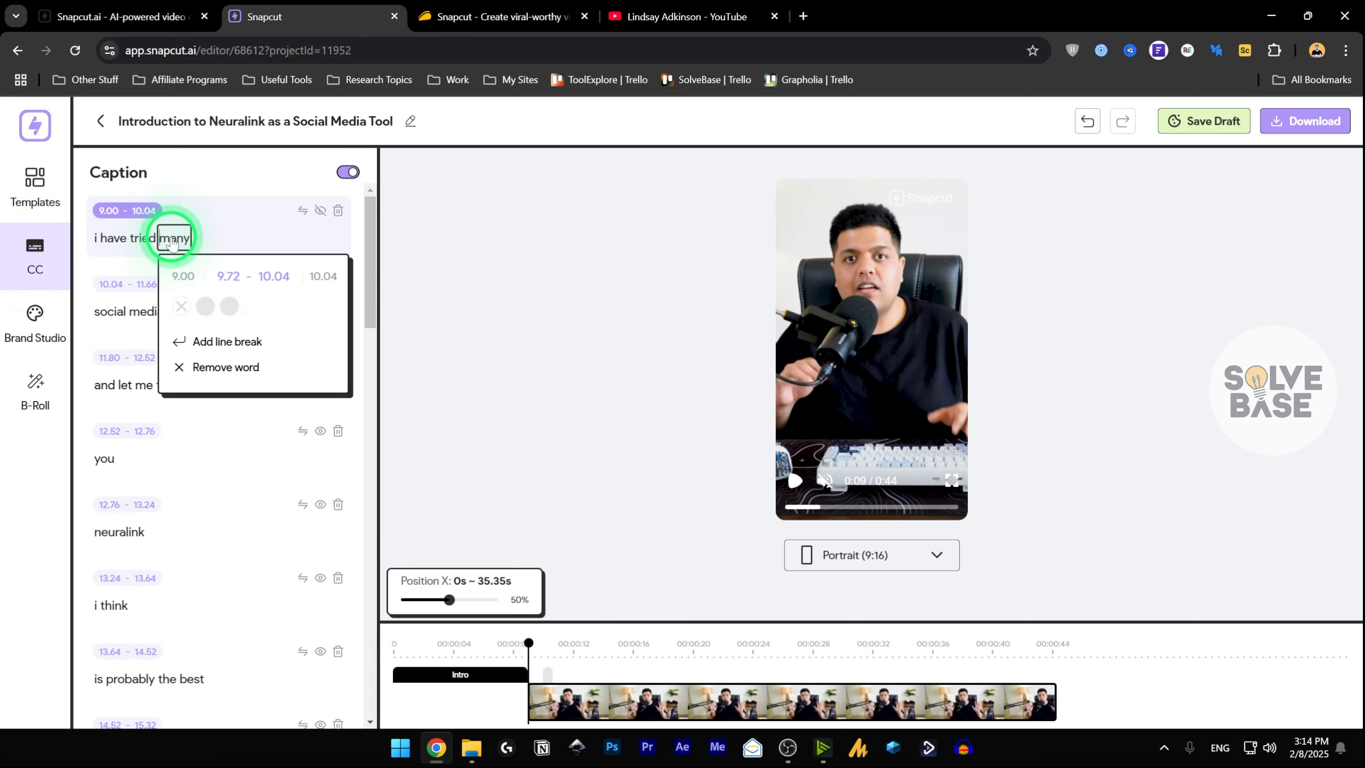
click(224, 350)
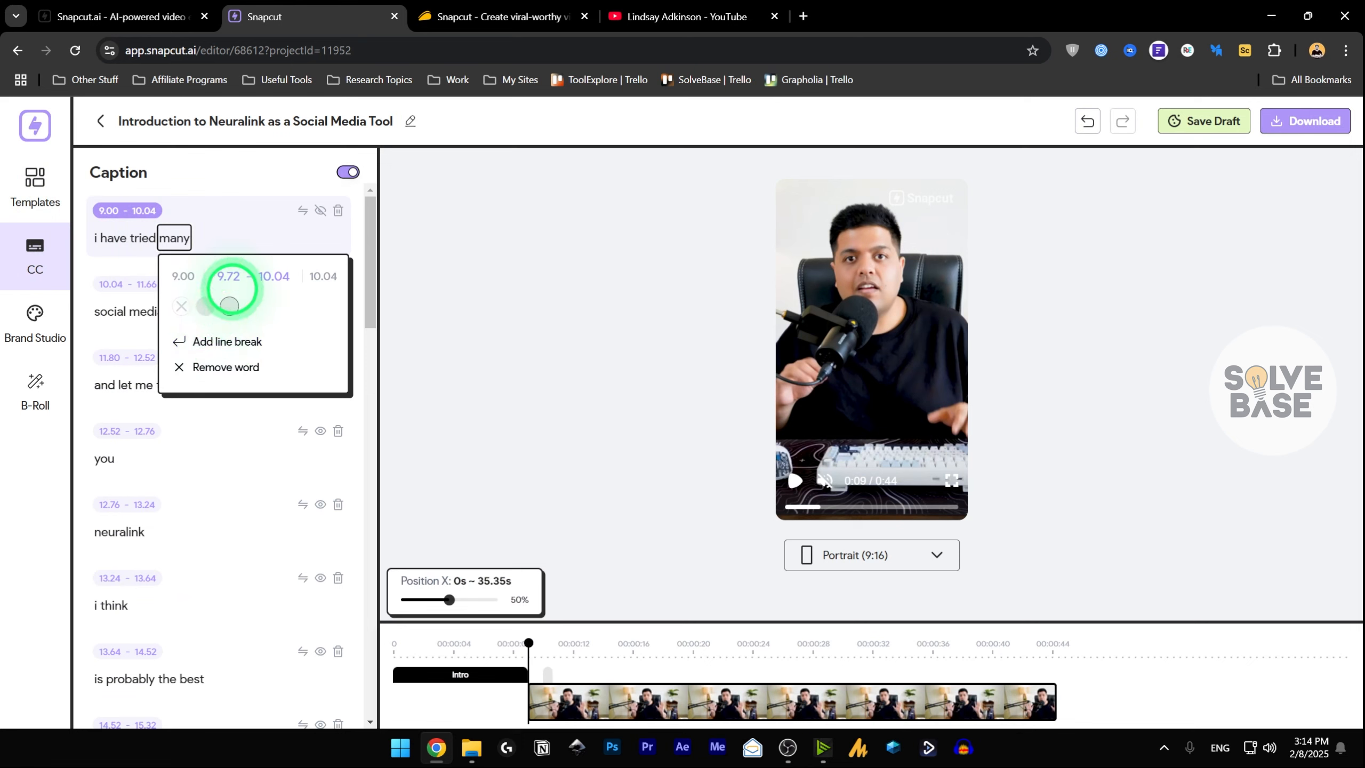
click(241, 230)
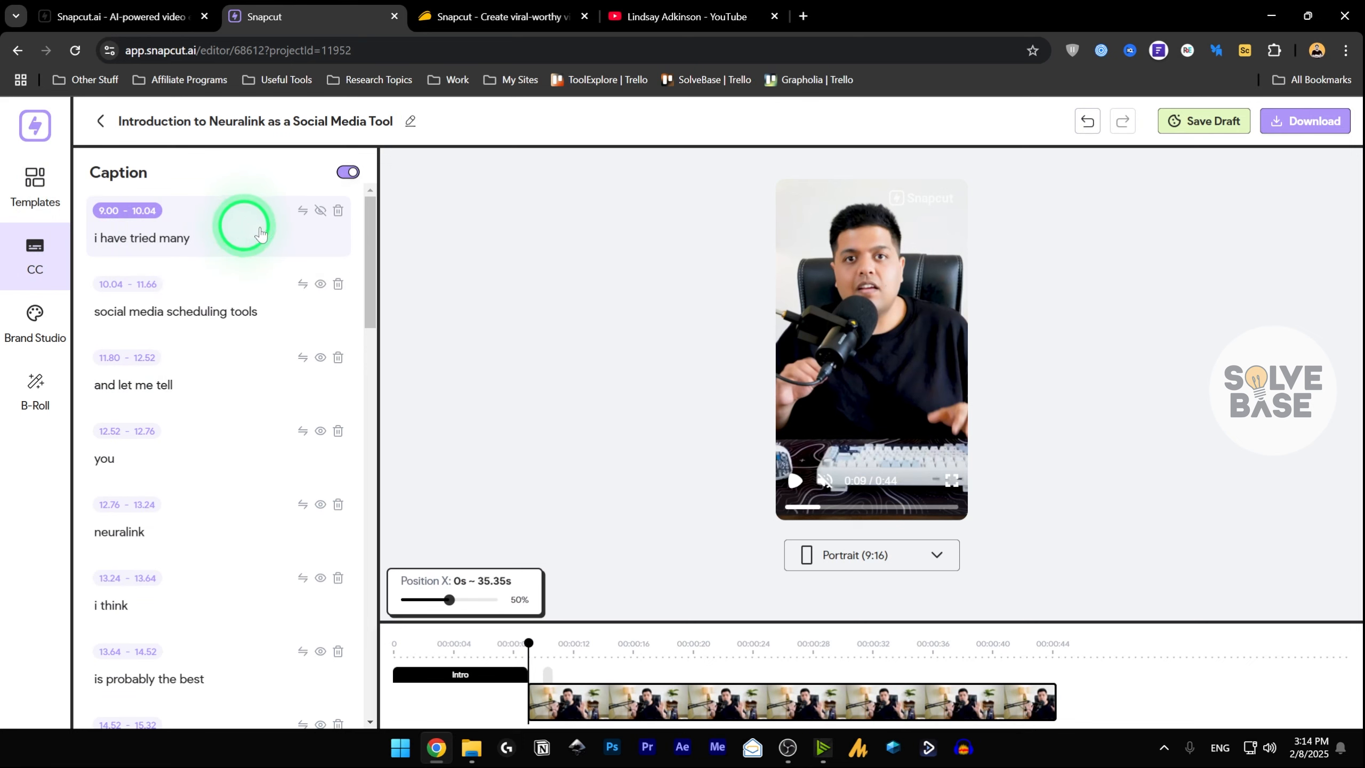
- Set the vertical position of the caption "i have tried many" to 52% and of the caption "neuralink" to 12%
click(303, 212)
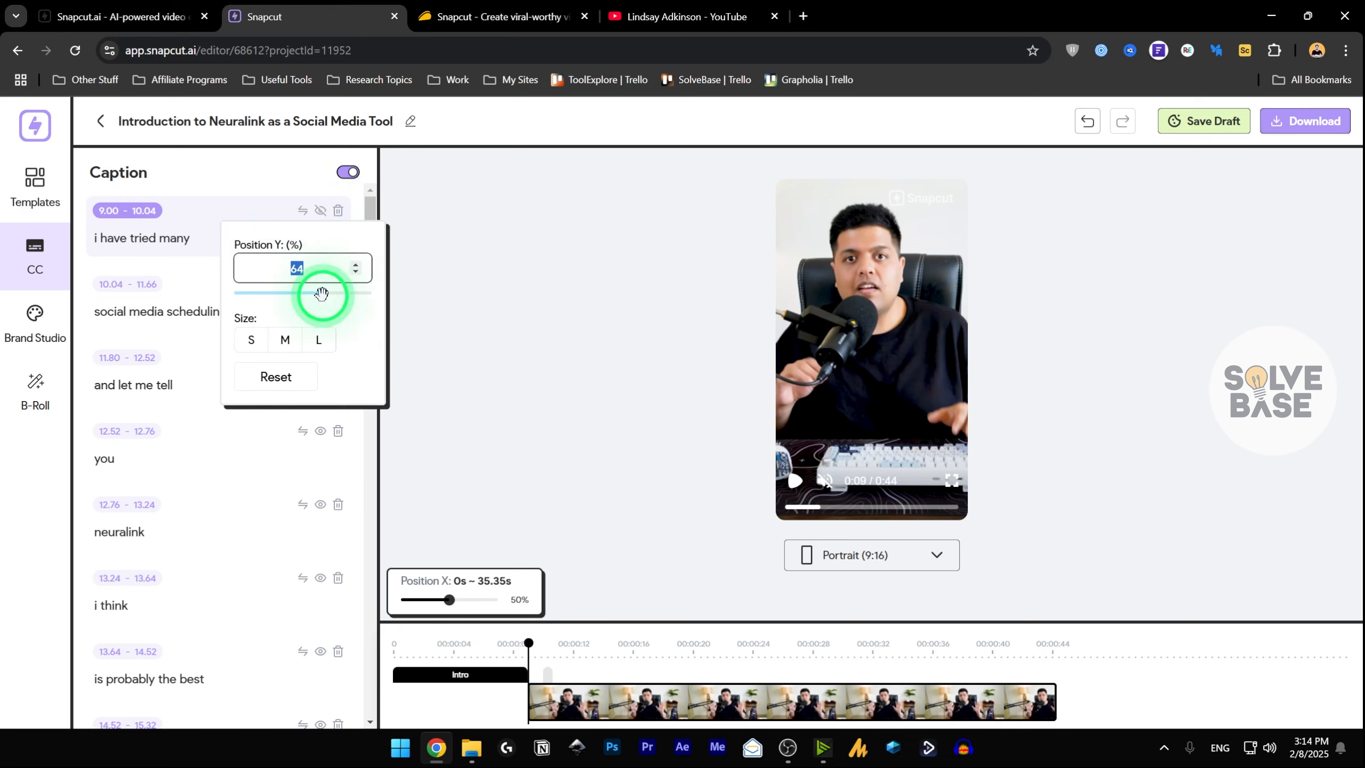
drag(323, 293, 305, 293)
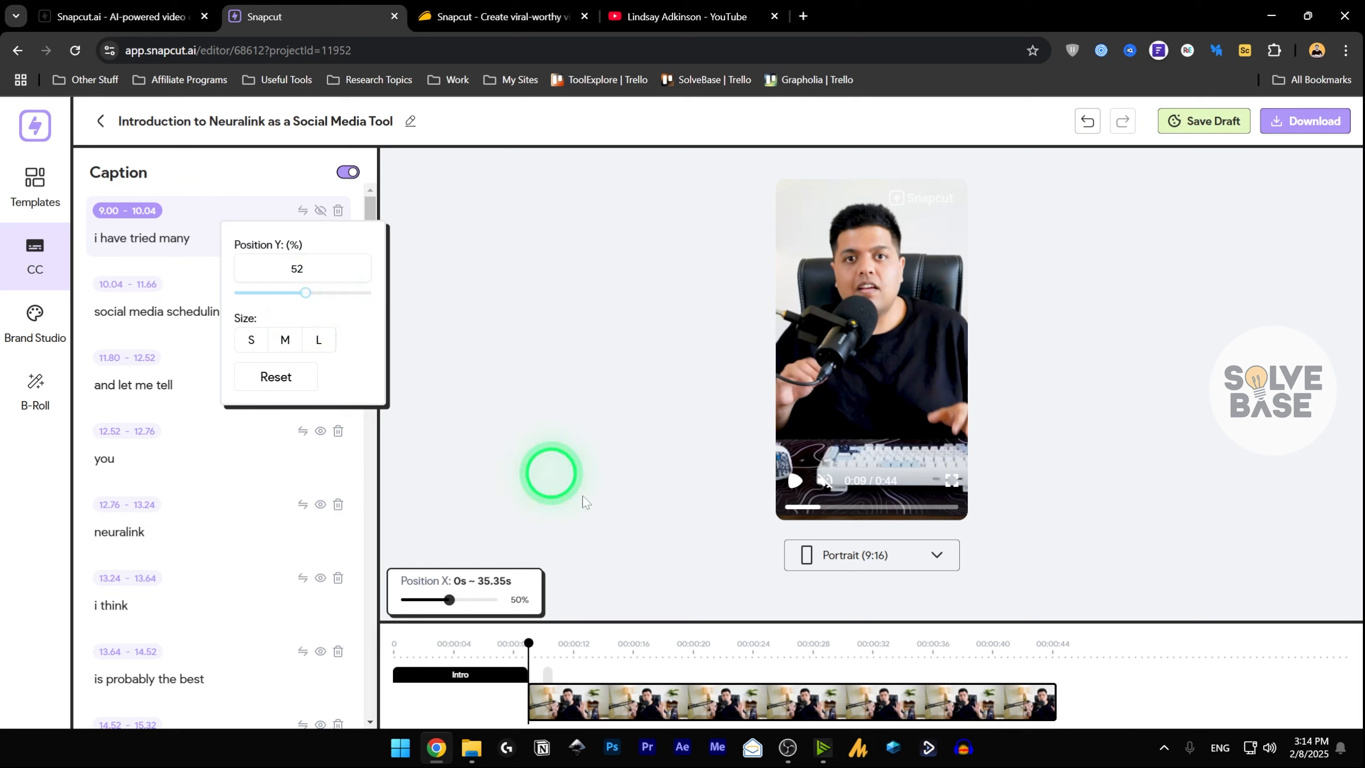
click(303, 504)
mouse_move(237, 564)
mouse_down()
mouse_move(305, 566)
mouse_move(250, 564)
mouse_up()
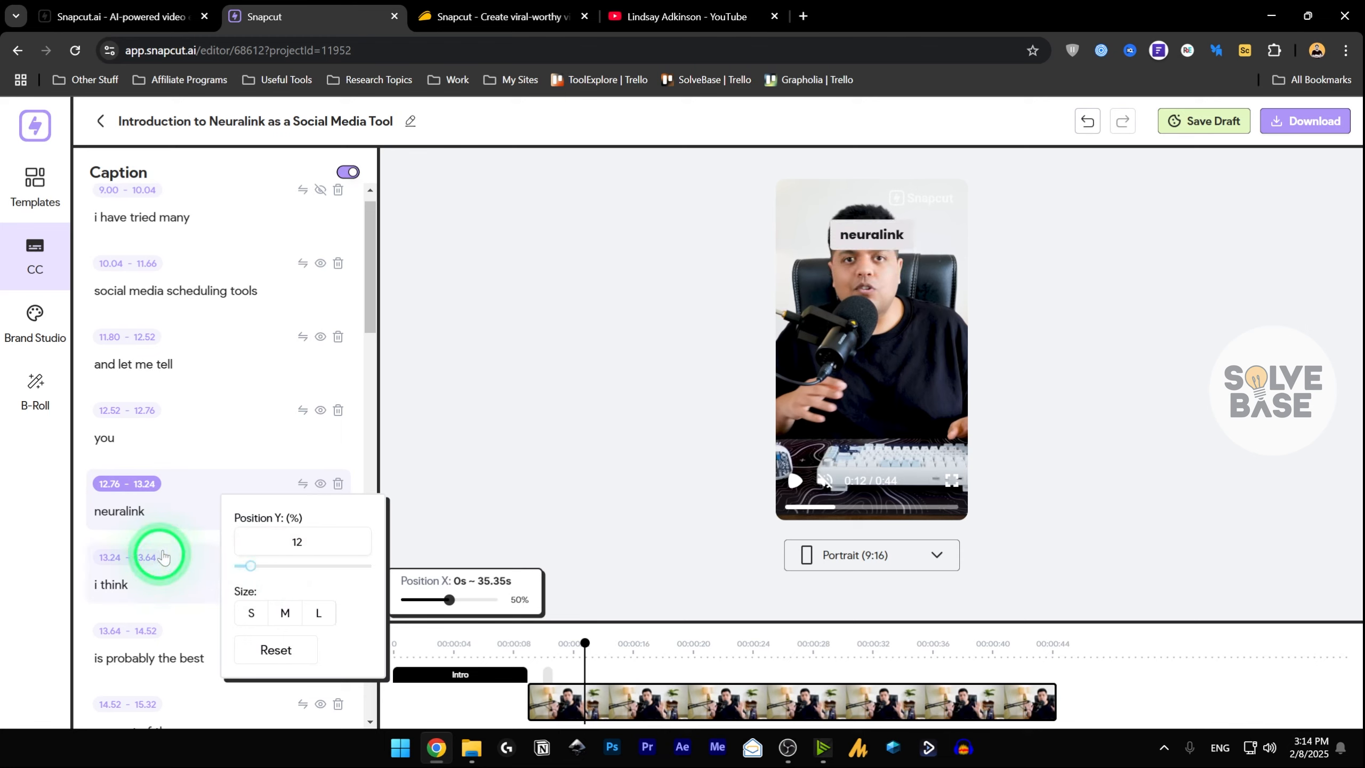
- Preview the captions "i think" and "is probably the best", and return to "neuralink" to compare their placement on the video
click(166, 579)
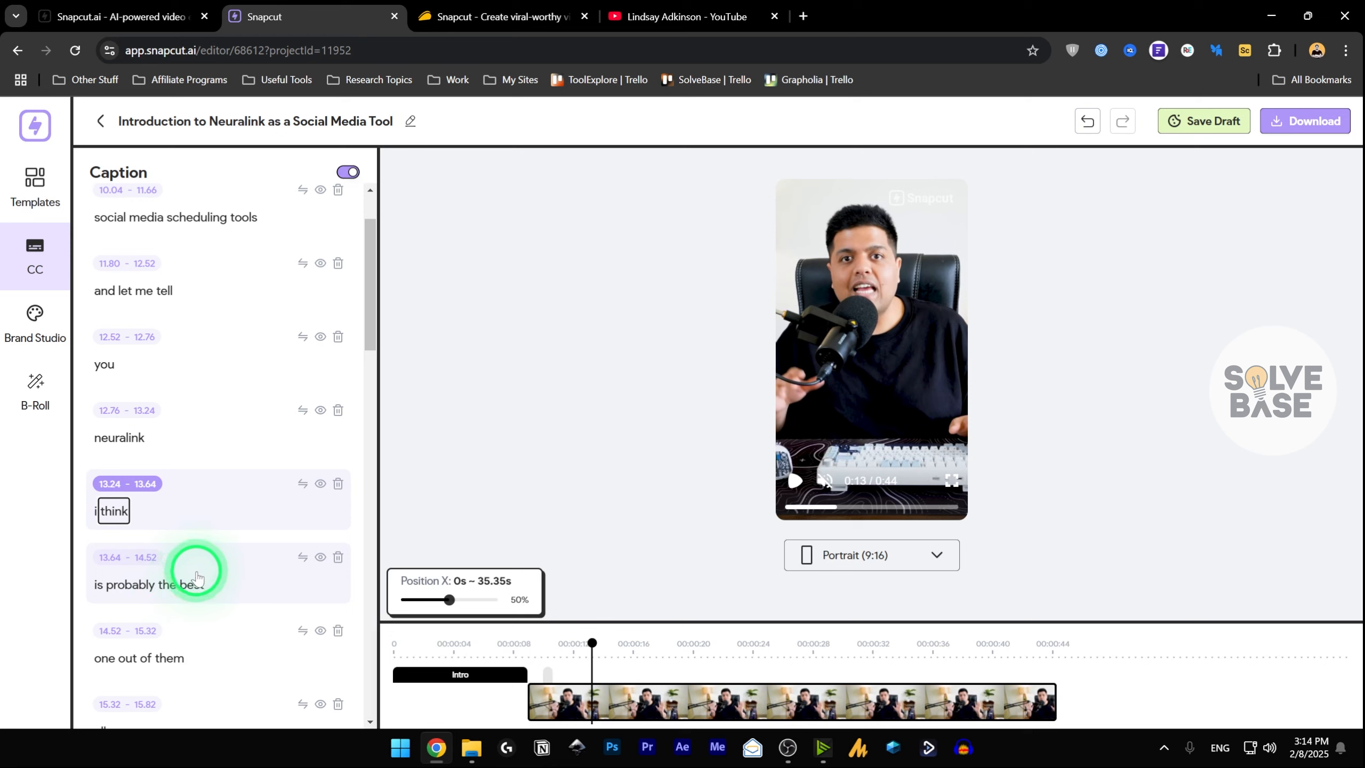
click(230, 575)
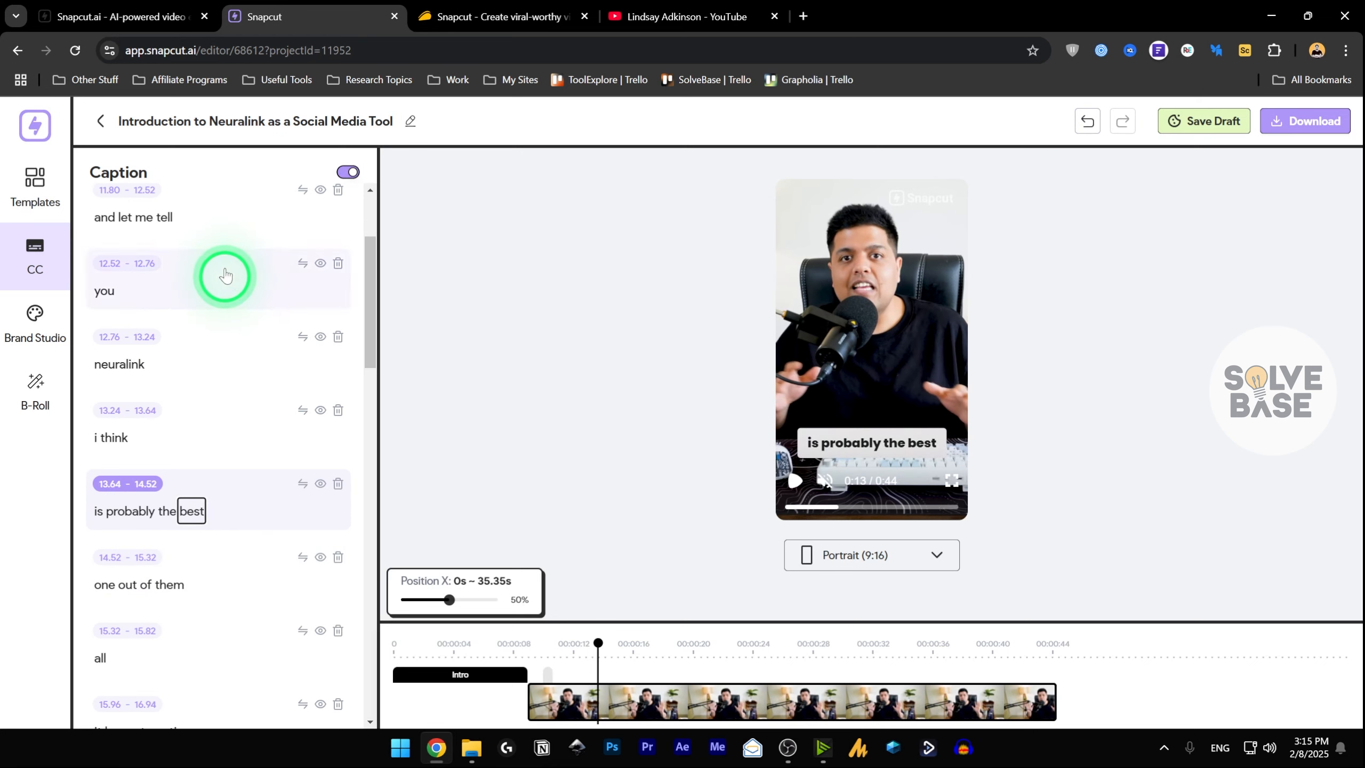
scroll(203, 388, up, 3)
click(201, 521)
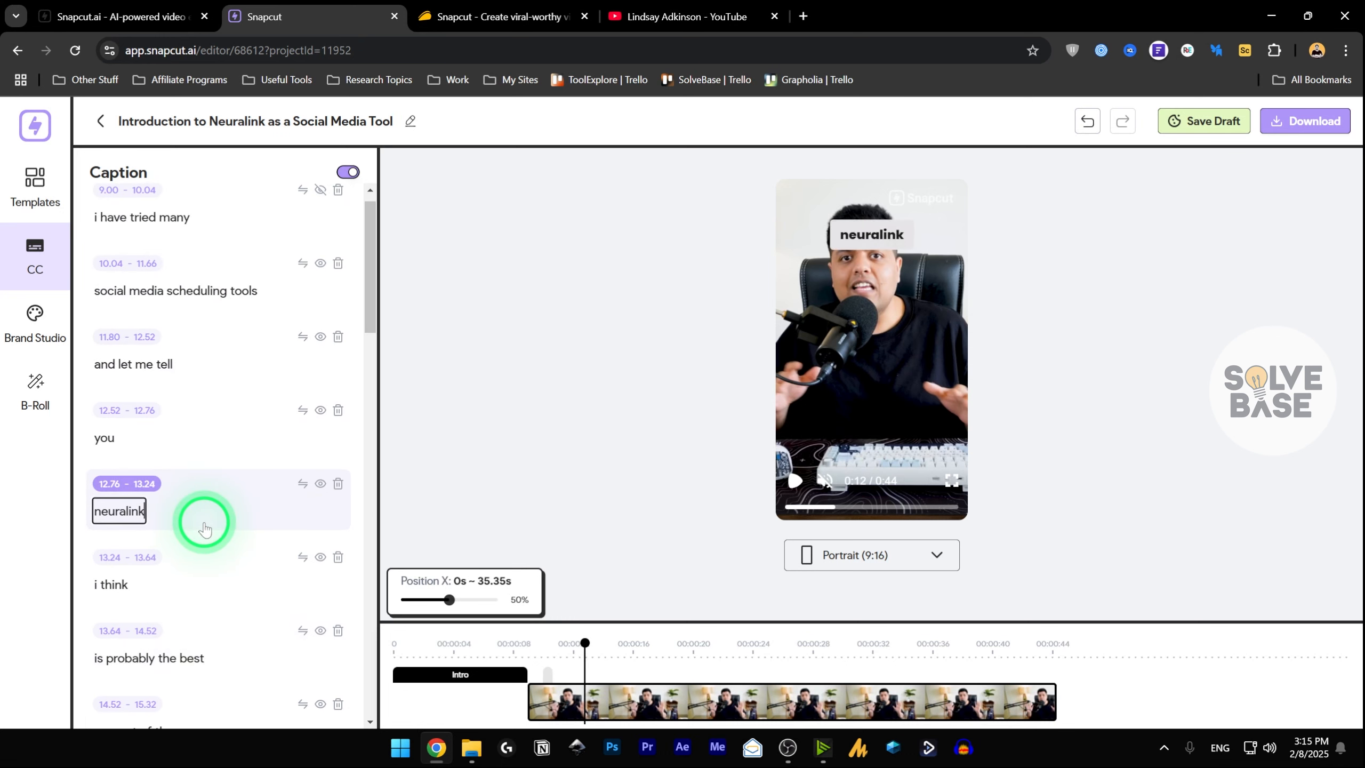
click(891, 242)
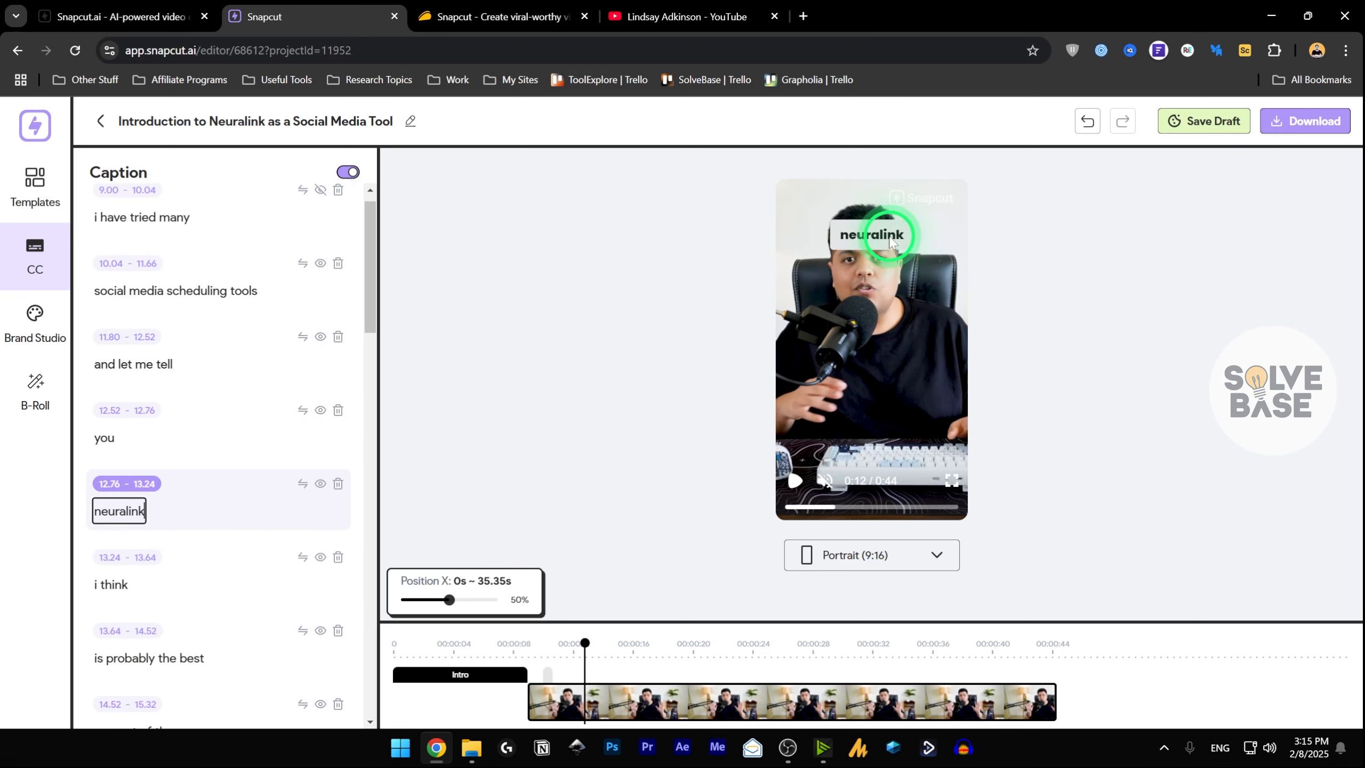
click(303, 485)
click(303, 484)
click(321, 485)
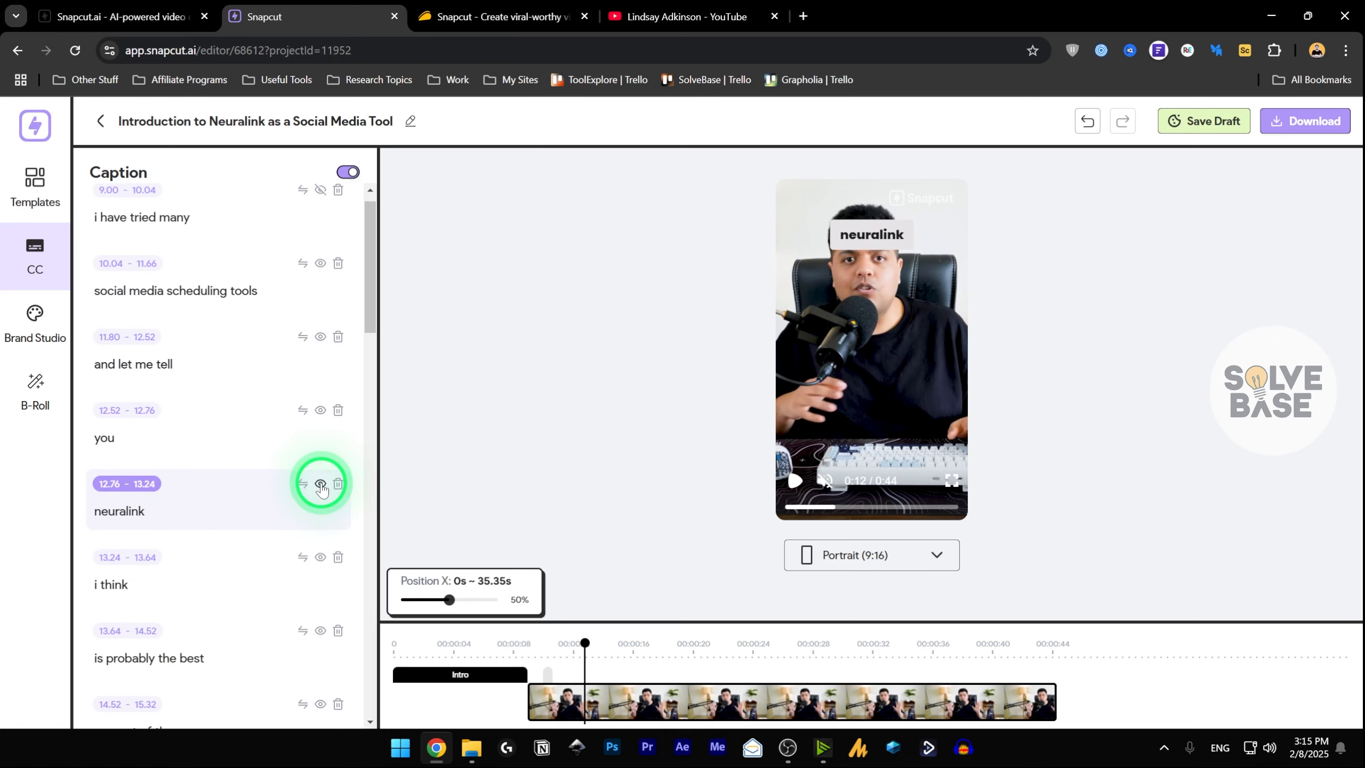
click(339, 485)
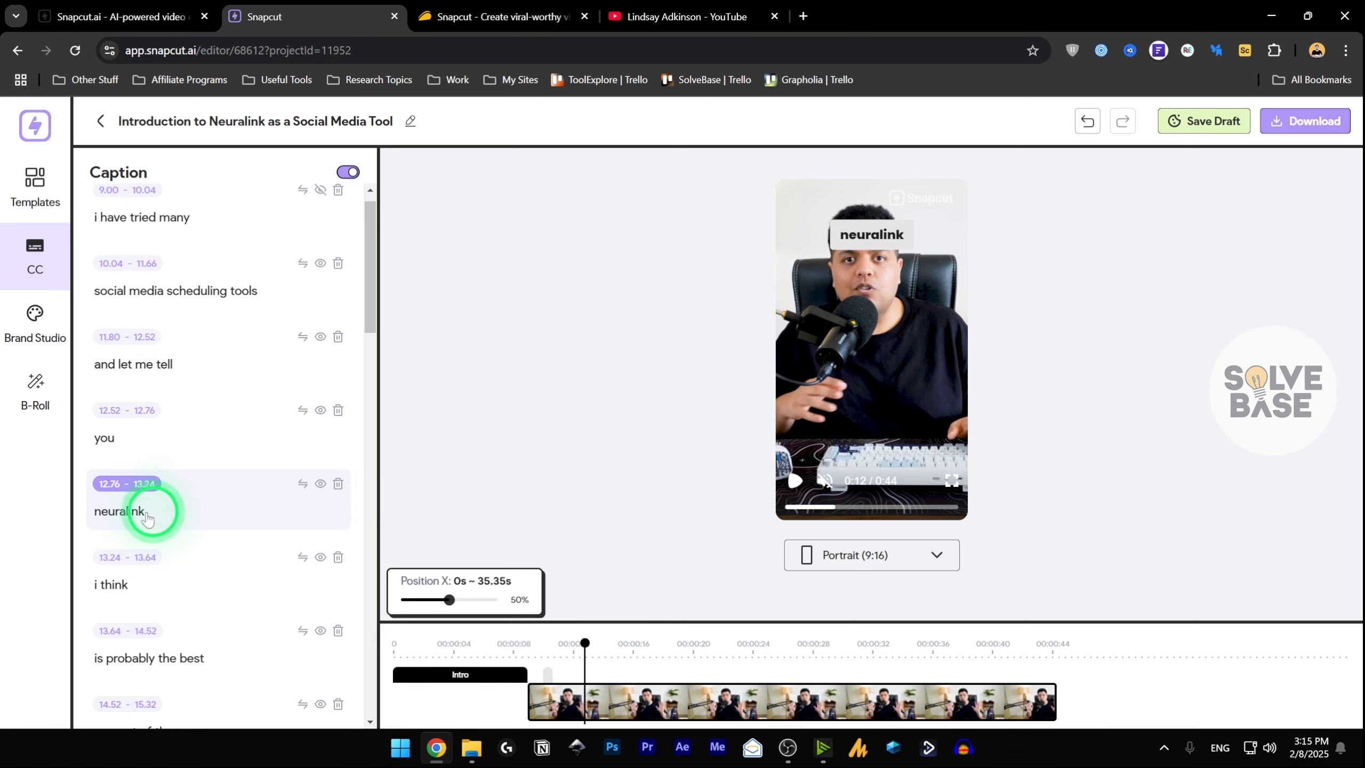
- Show the clip's Brand Studio settings and try to edit the ToolExplore brand, then dismiss the unsaved-changes dialog and stay in the editor
click(29, 321)
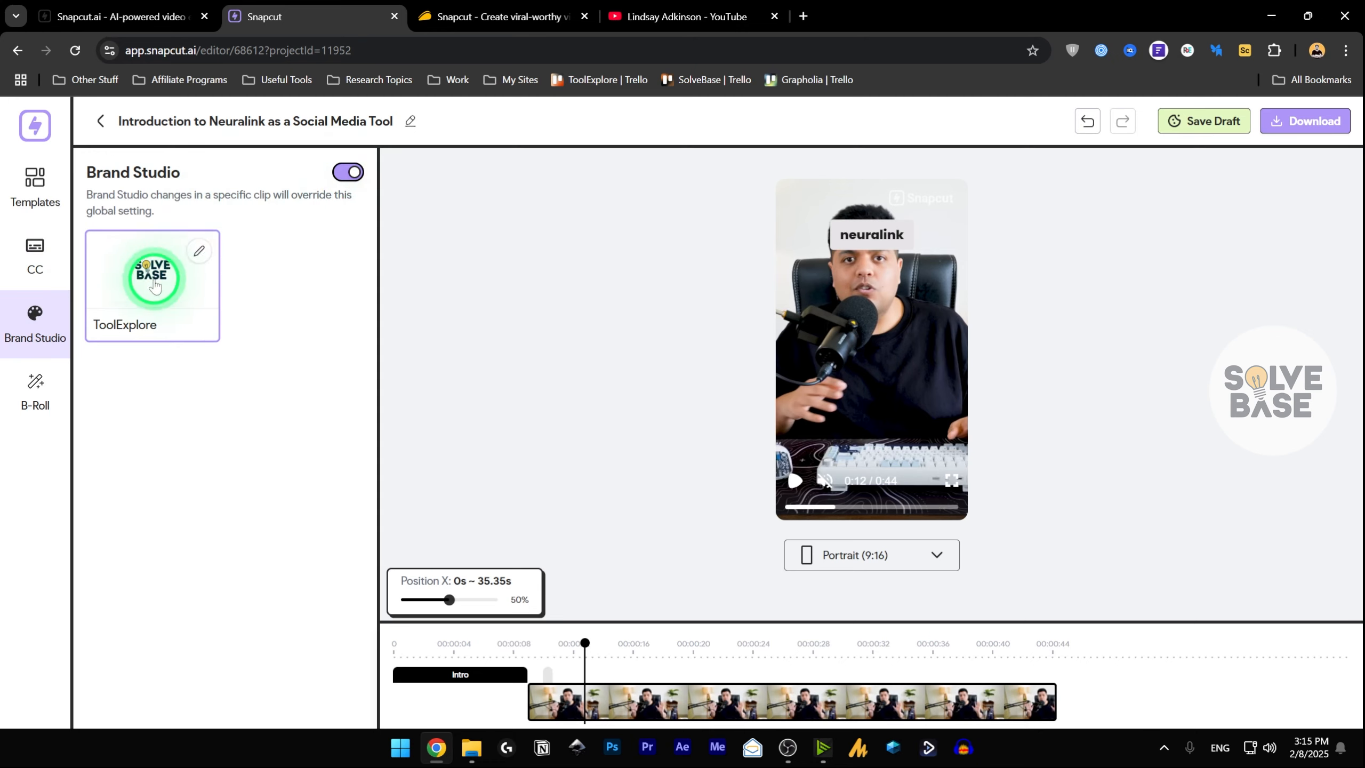
click(200, 251)
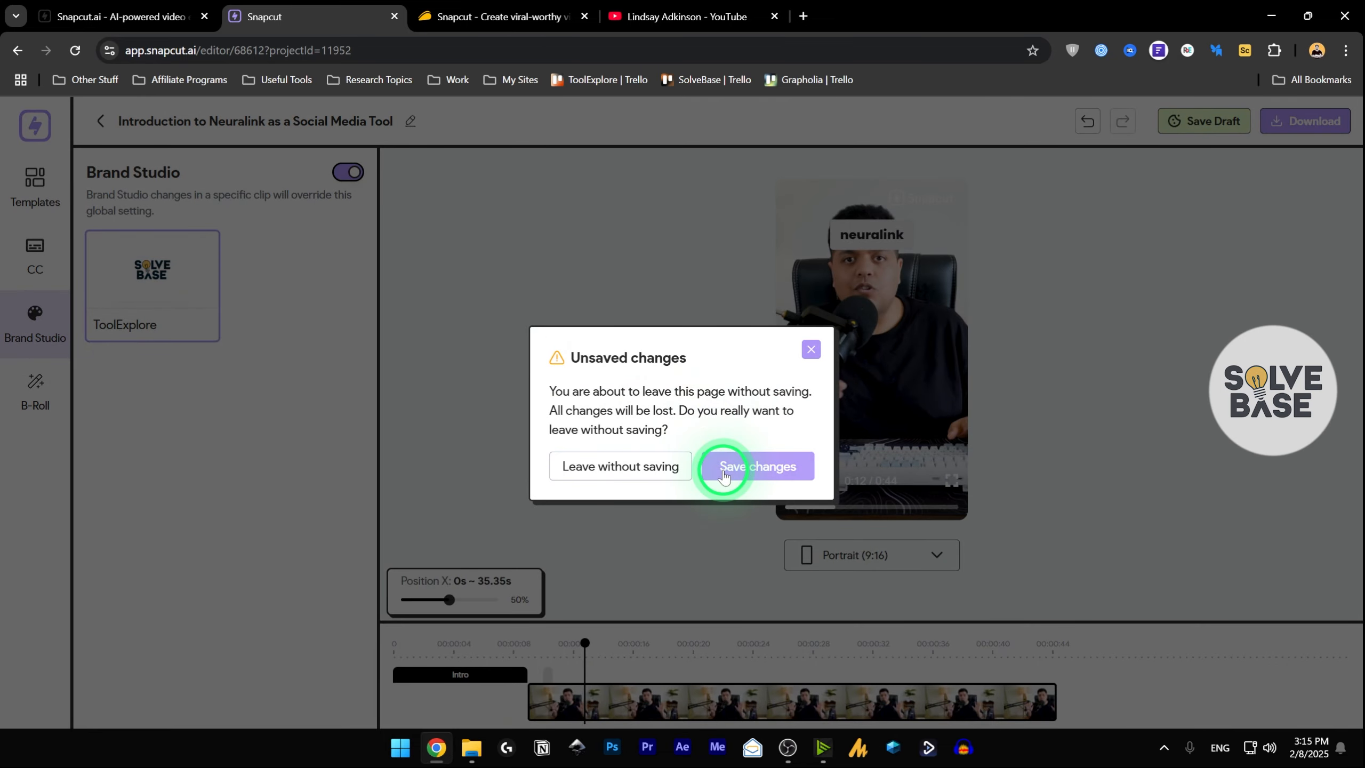
click(811, 349)
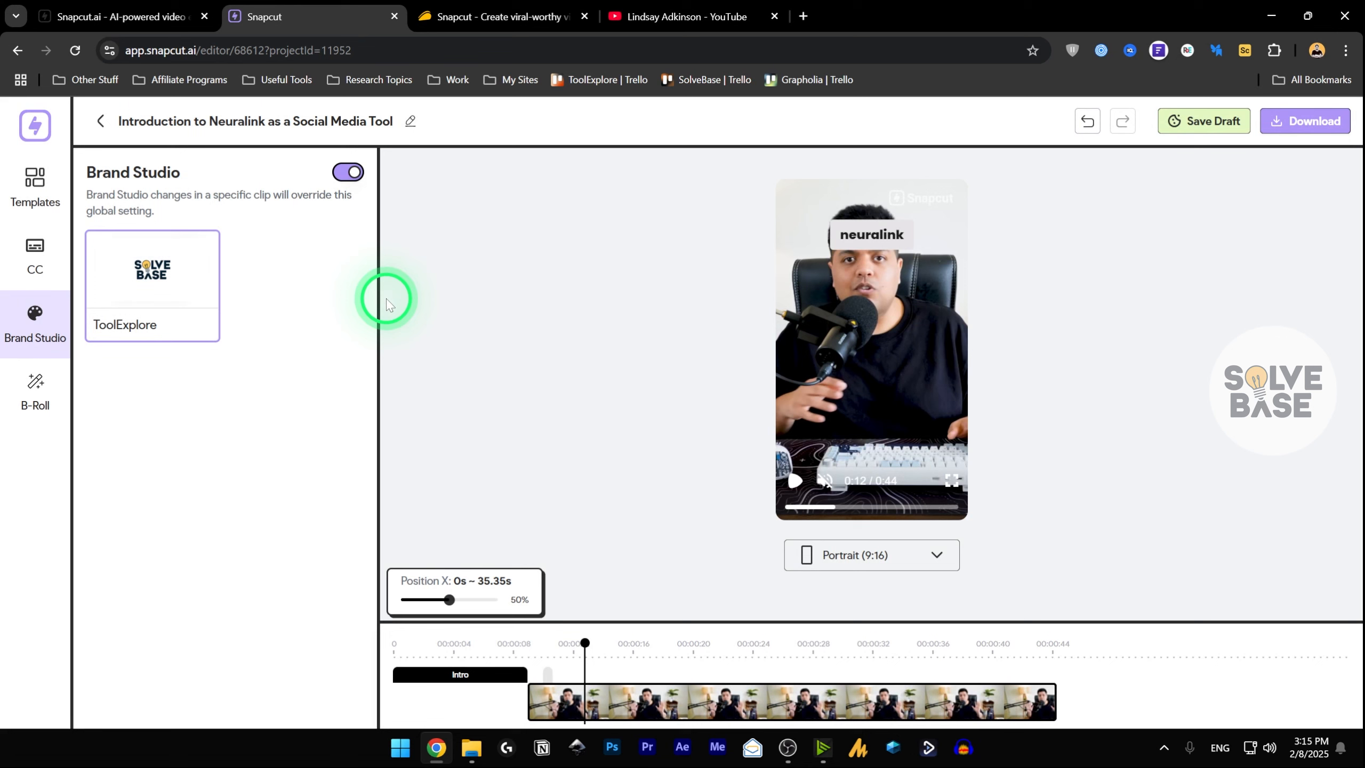
- Add the free coffee-grinder video as B-roll on the transcript word "automations" and preview it around 0:16
click(36, 379)
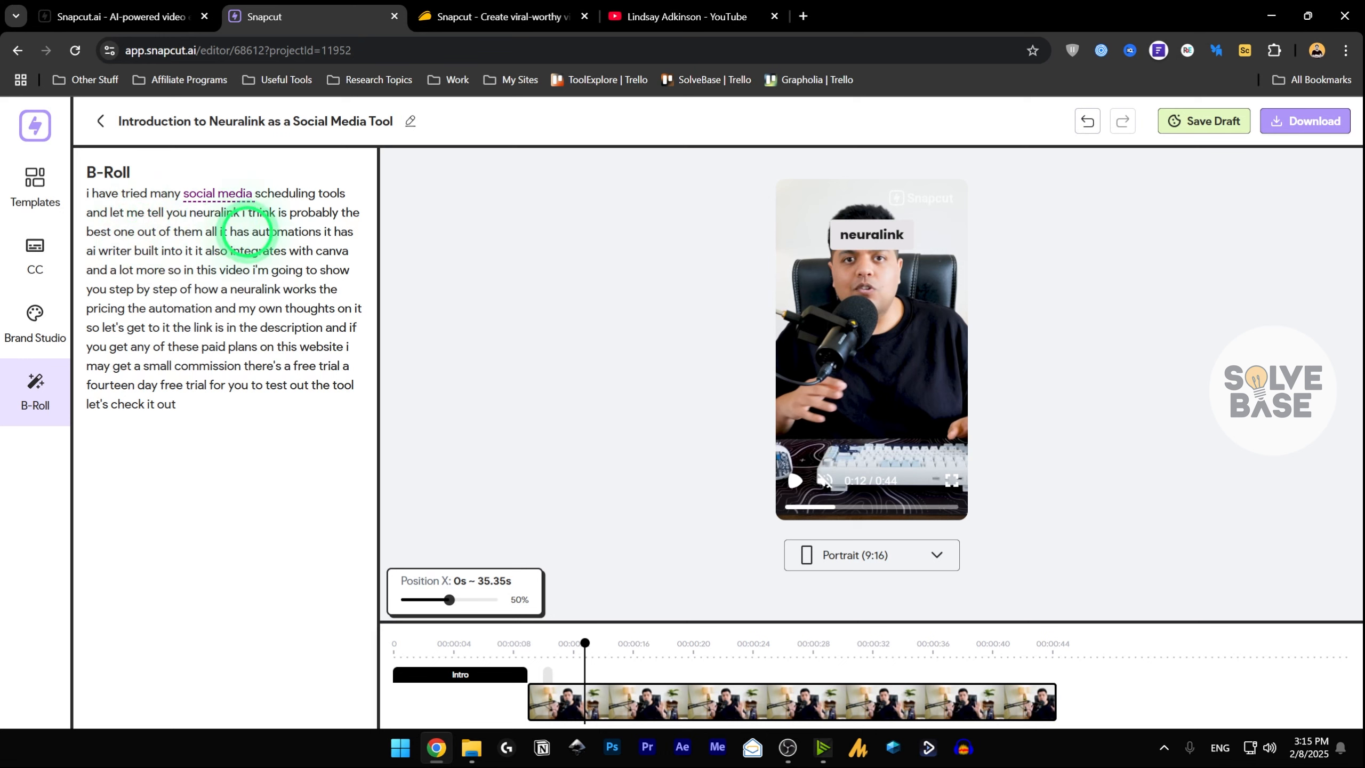
drag(255, 232, 322, 232)
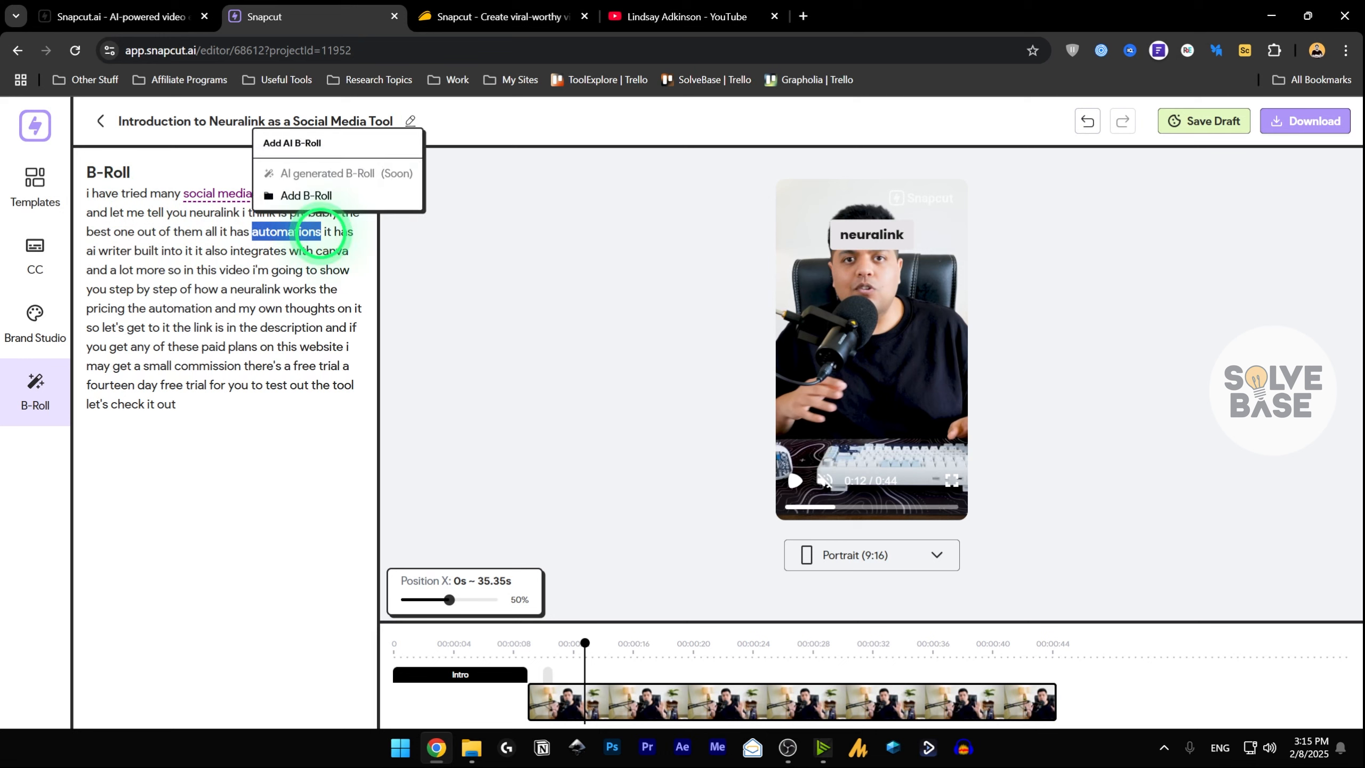
click(310, 196)
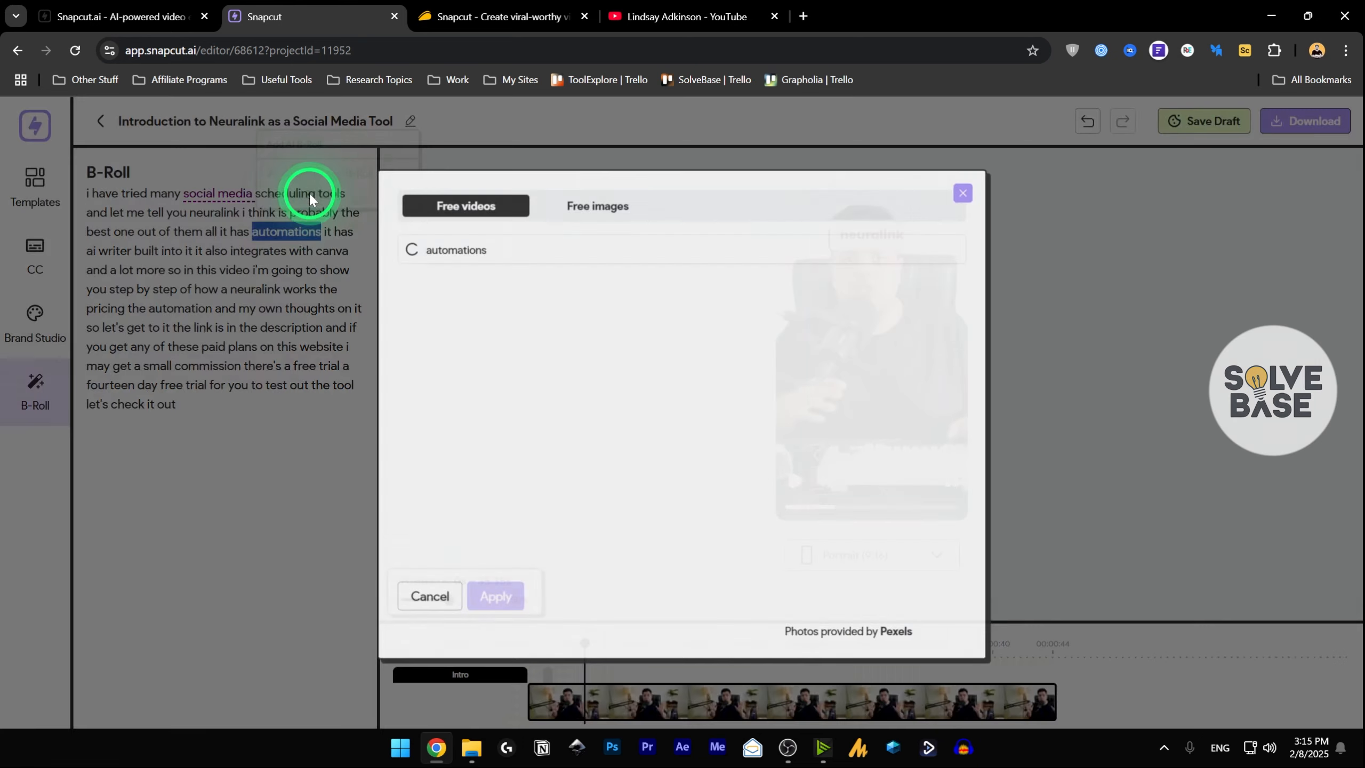
click(599, 283)
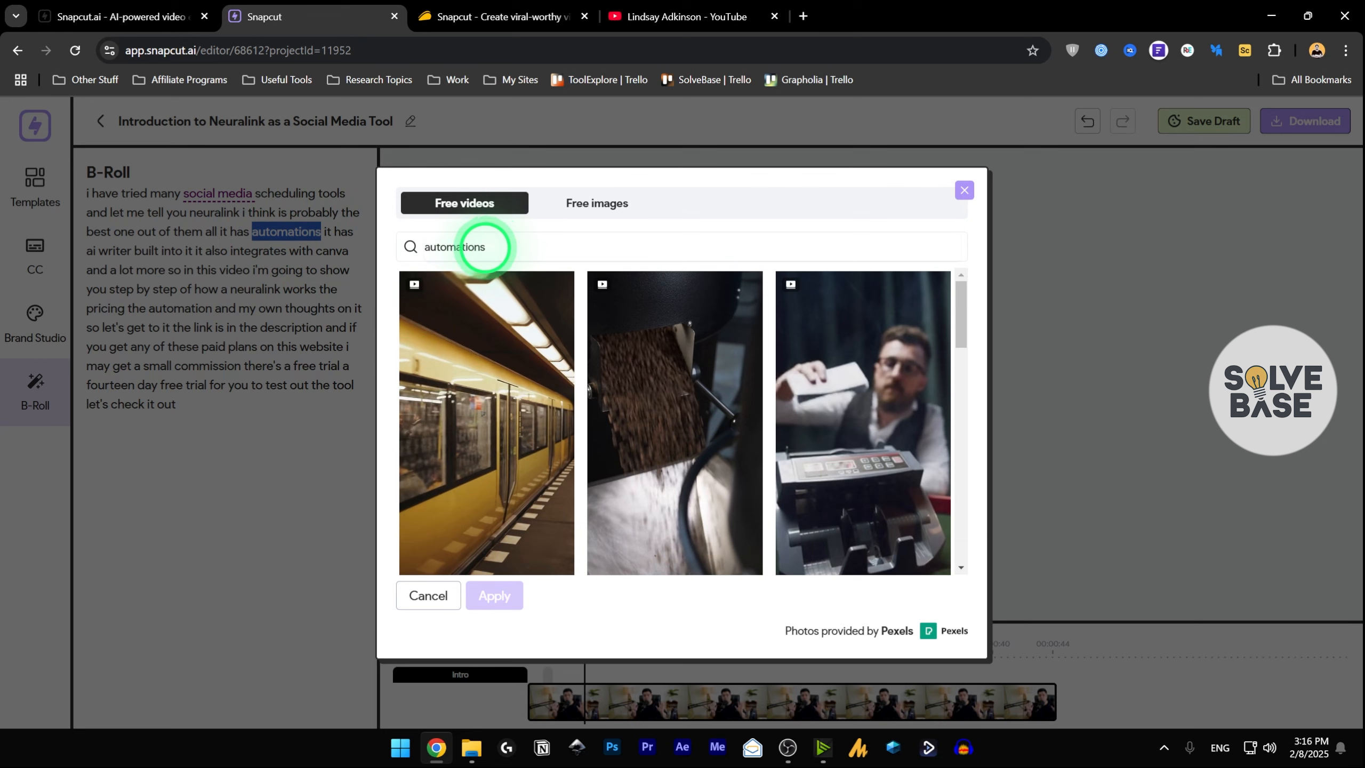
mouse_move(960, 309)
mouse_down()
mouse_move(957, 396)
mouse_move(977, 302)
mouse_up()
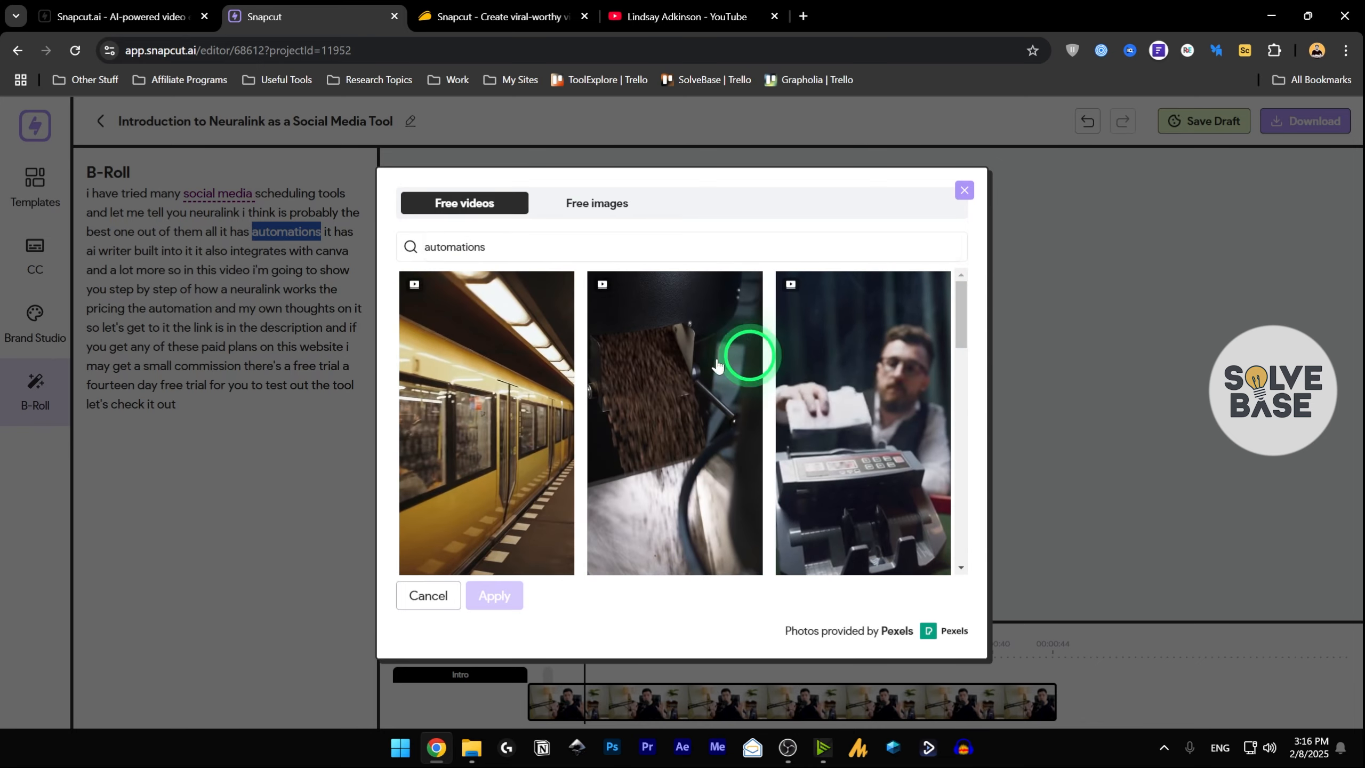
click(646, 356)
click(496, 595)
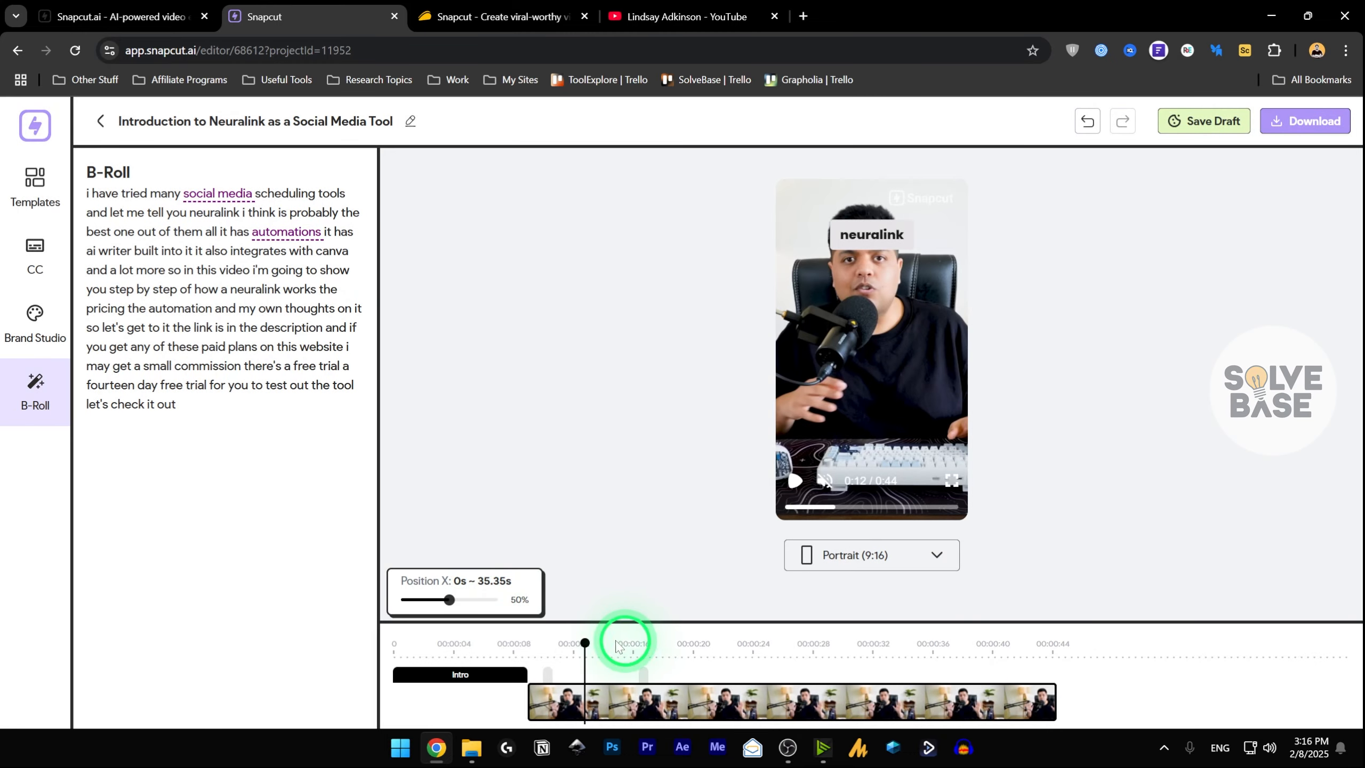
drag(585, 641, 638, 640)
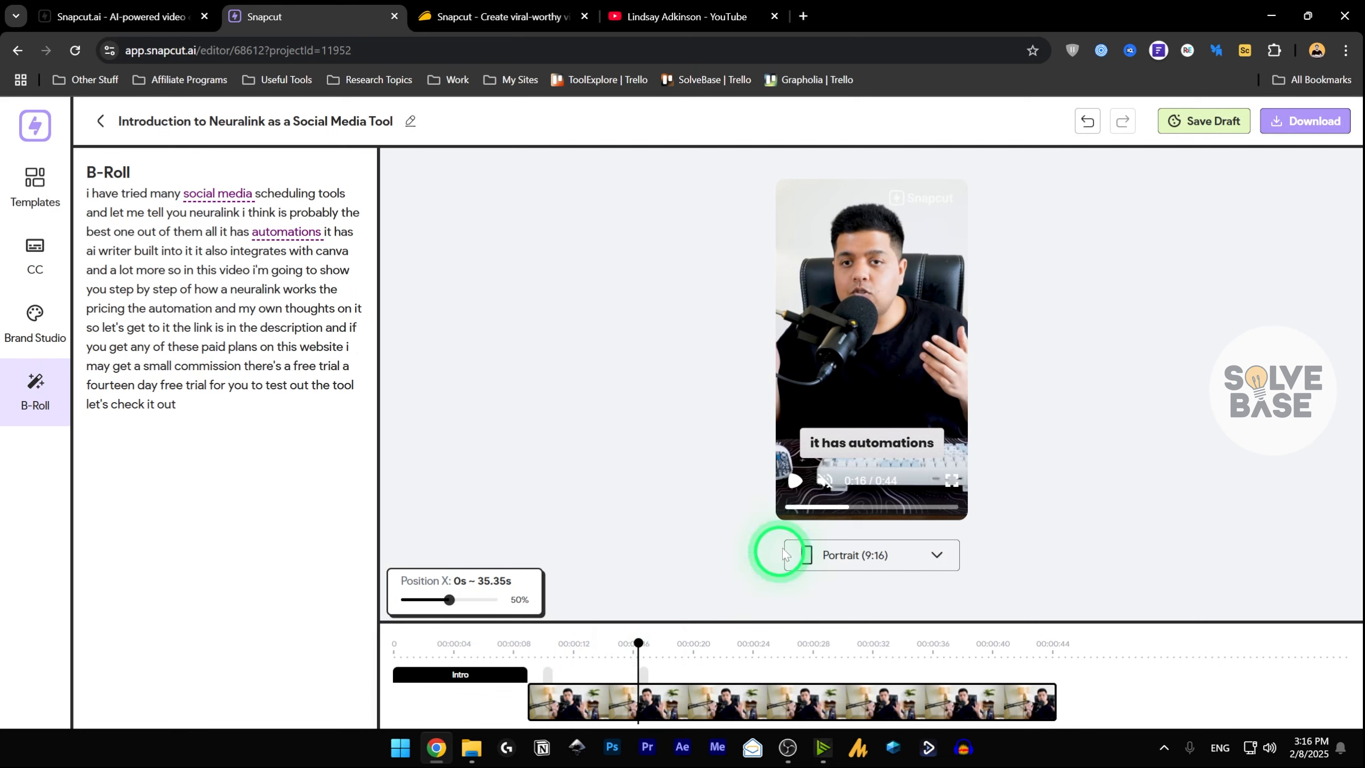
click(794, 480)
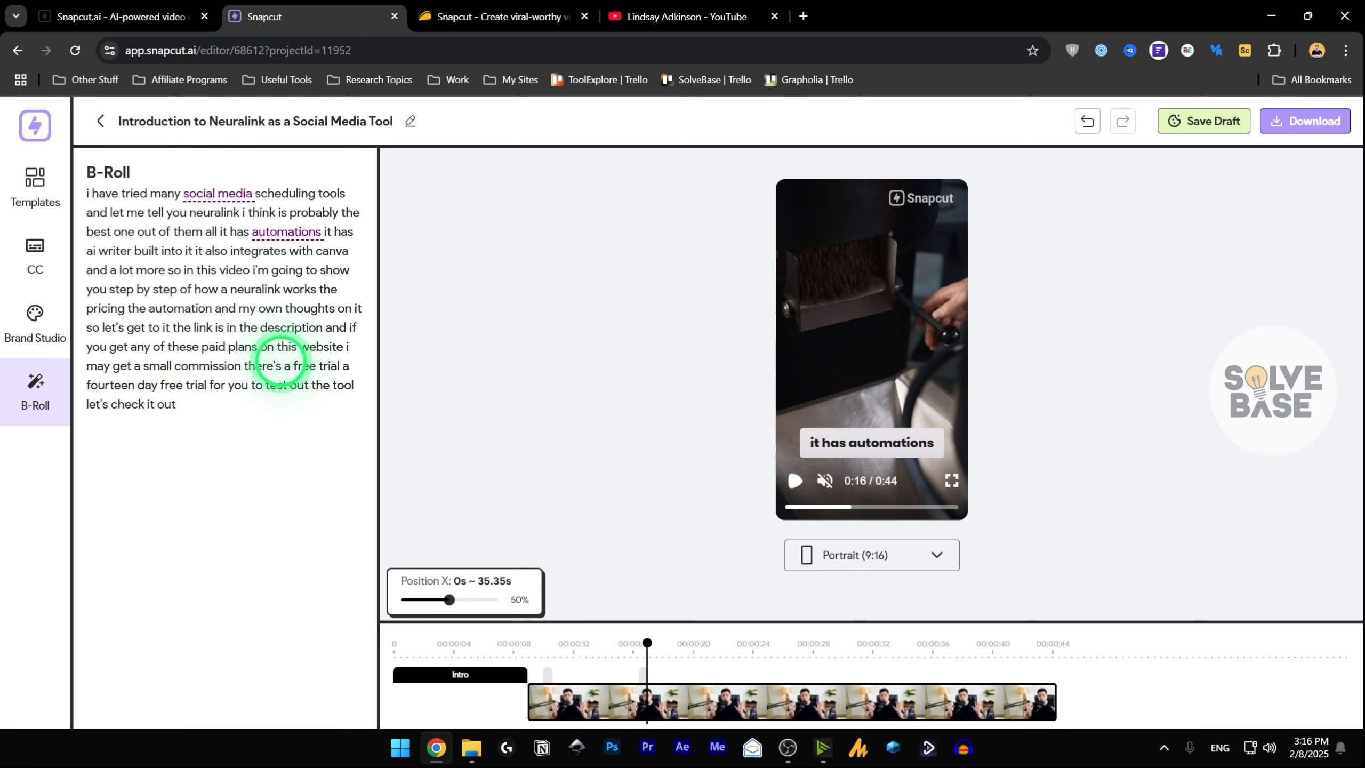
- Browse the free B-roll videos and images for the transcript words "free trial" without adding any
drag(294, 366, 341, 366)
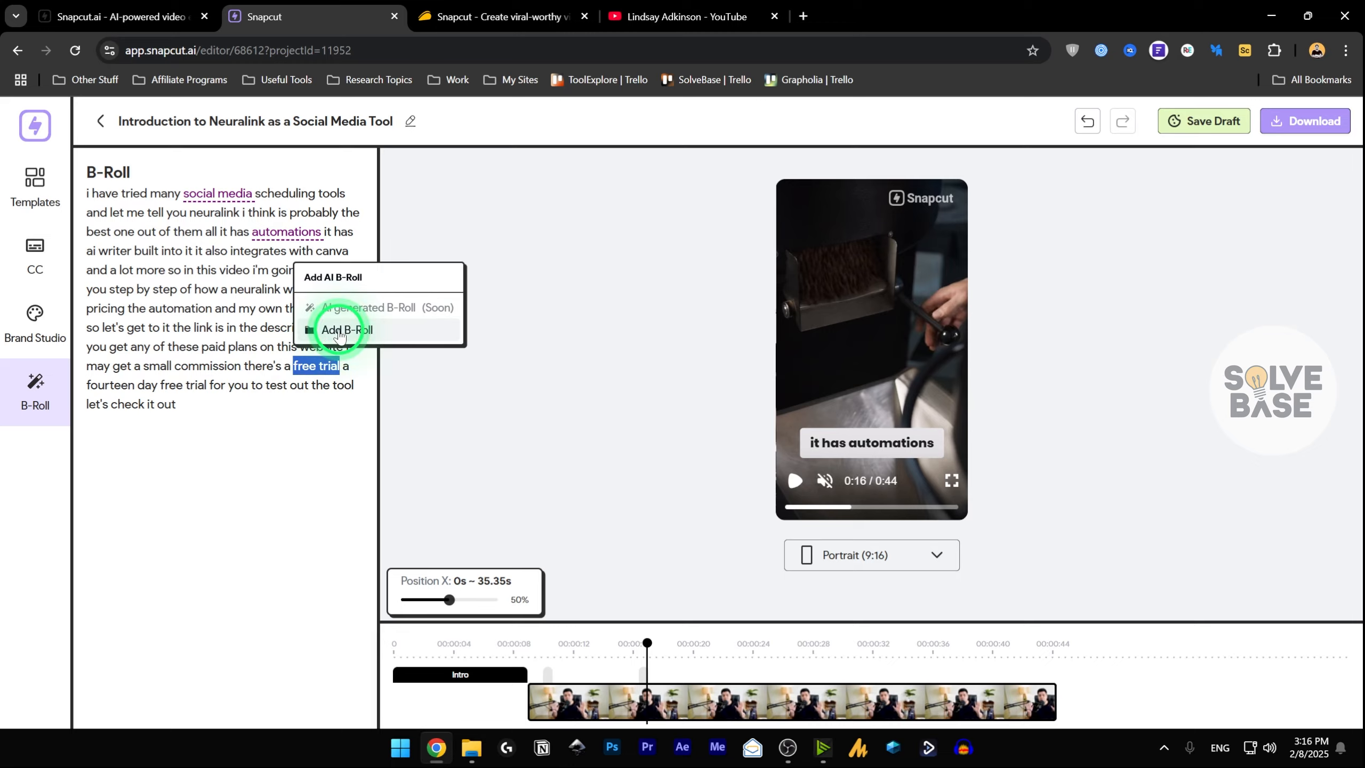
click(339, 330)
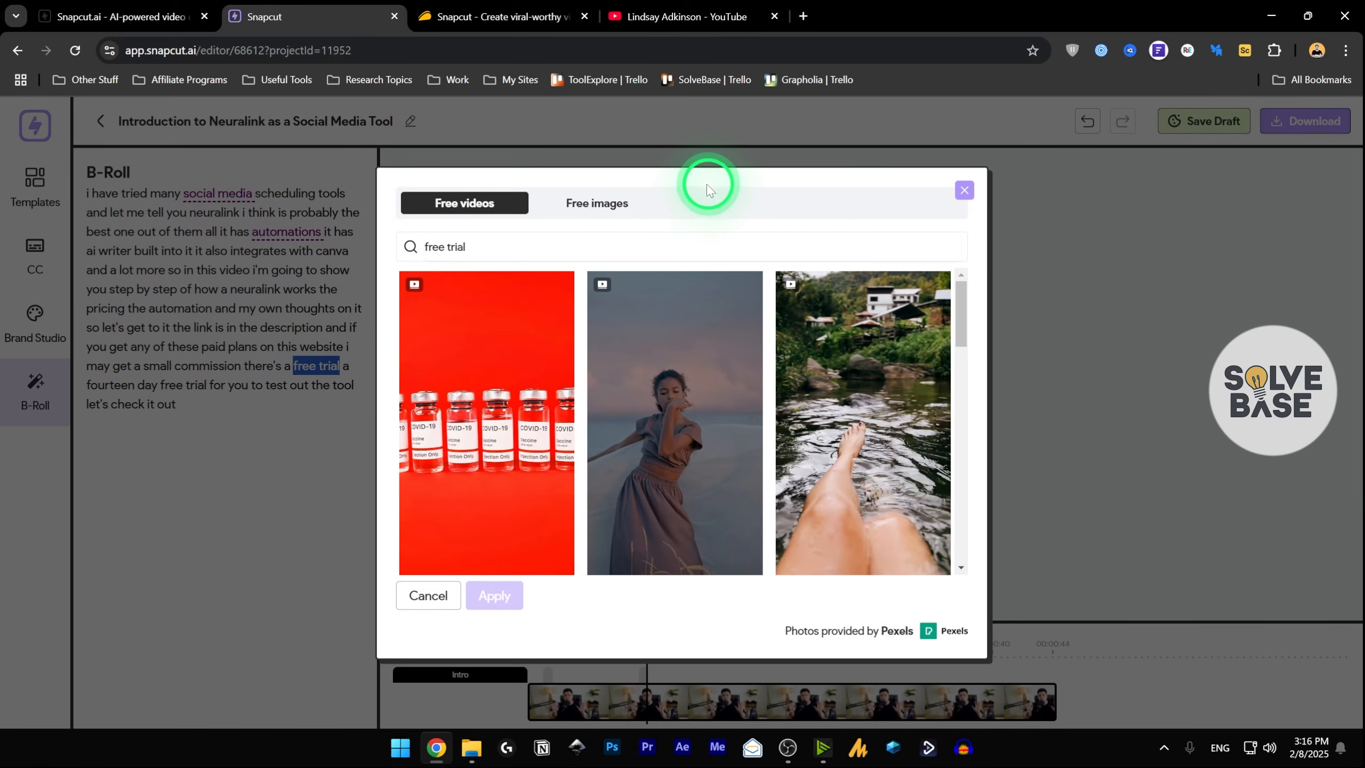
click(582, 206)
click(964, 190)
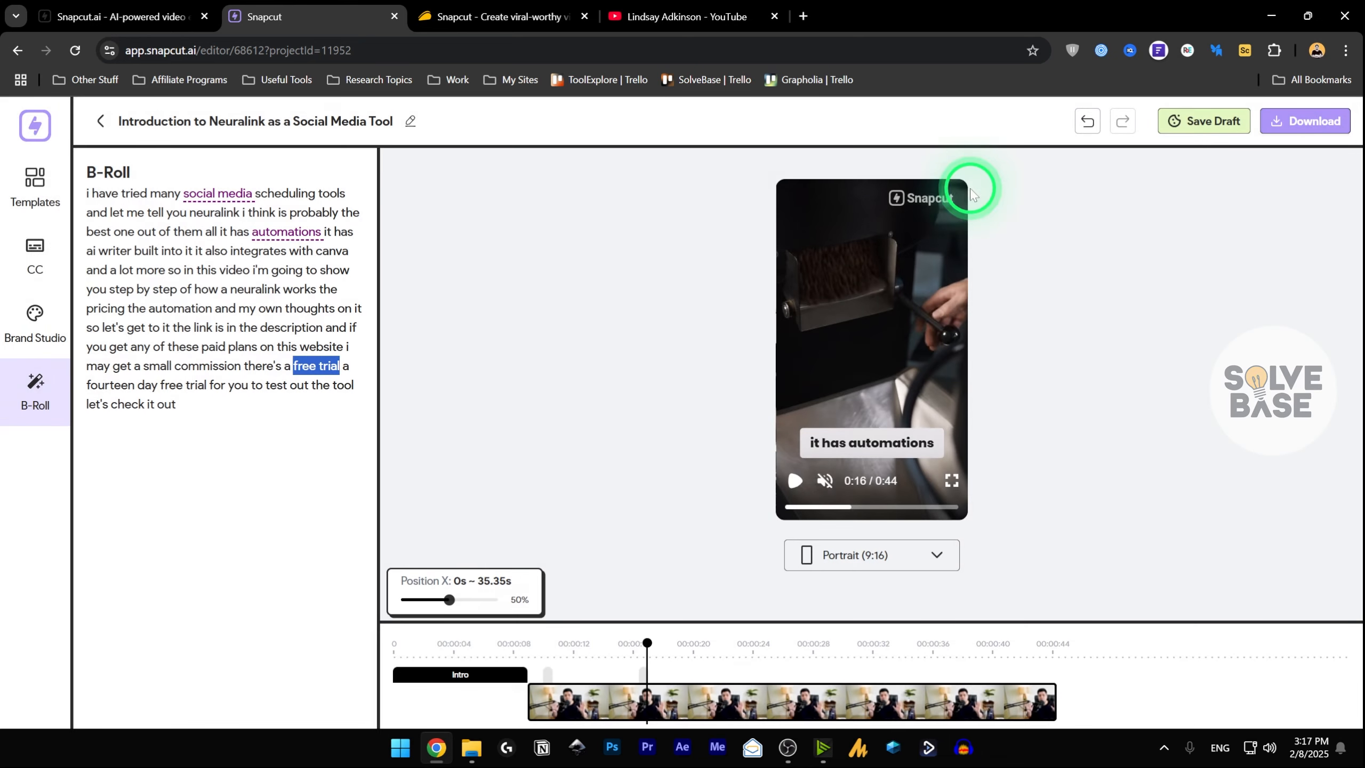
- Leave the clip editor and open the ToolExplore brand from the Brand Studio page for editing
click(32, 328)
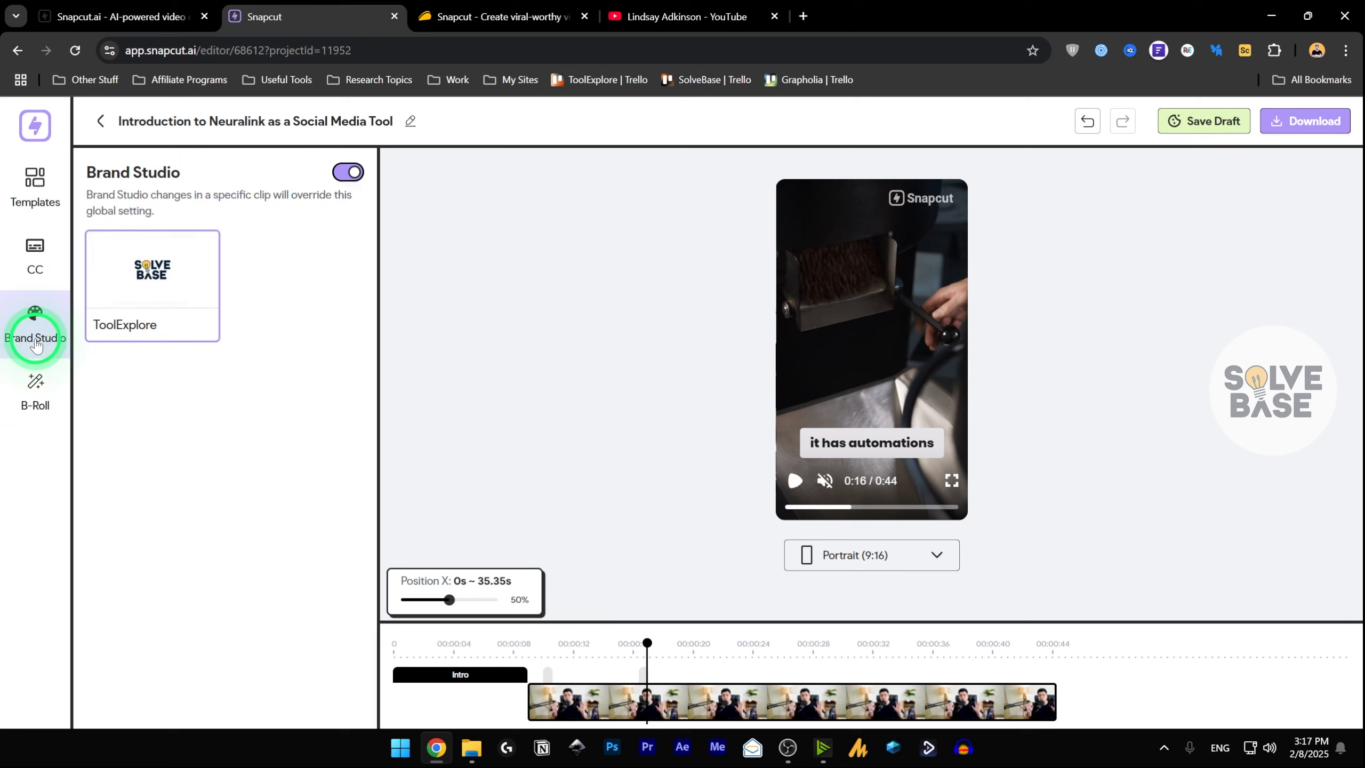
click(146, 272)
click(199, 251)
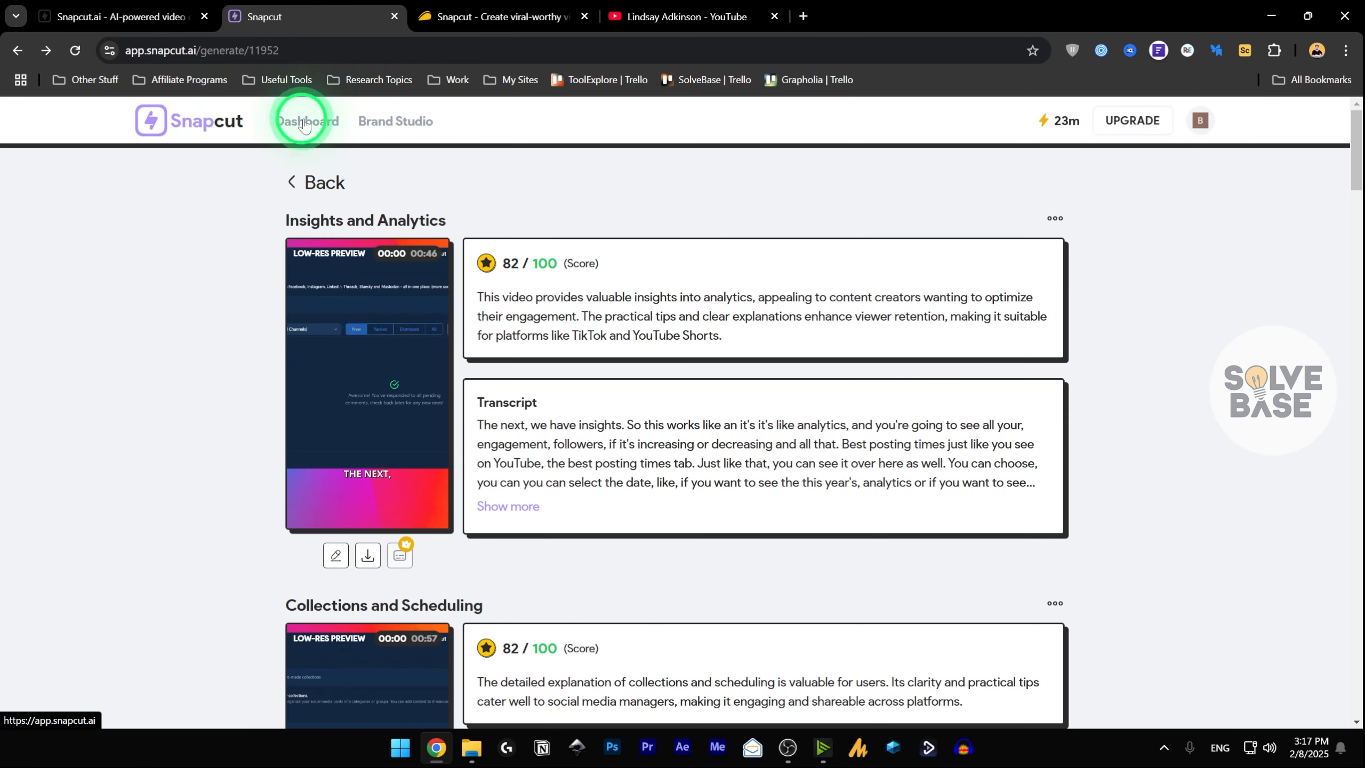
click(403, 129)
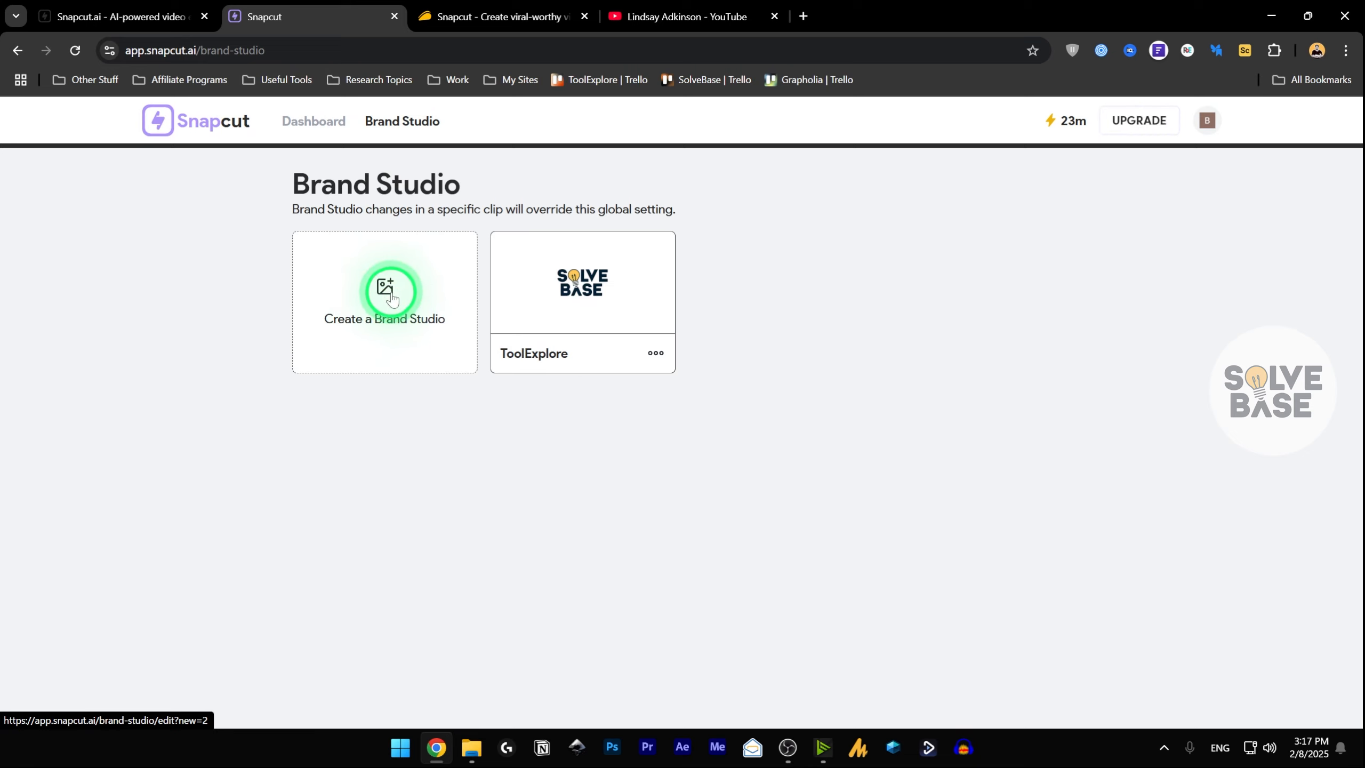
click(656, 353)
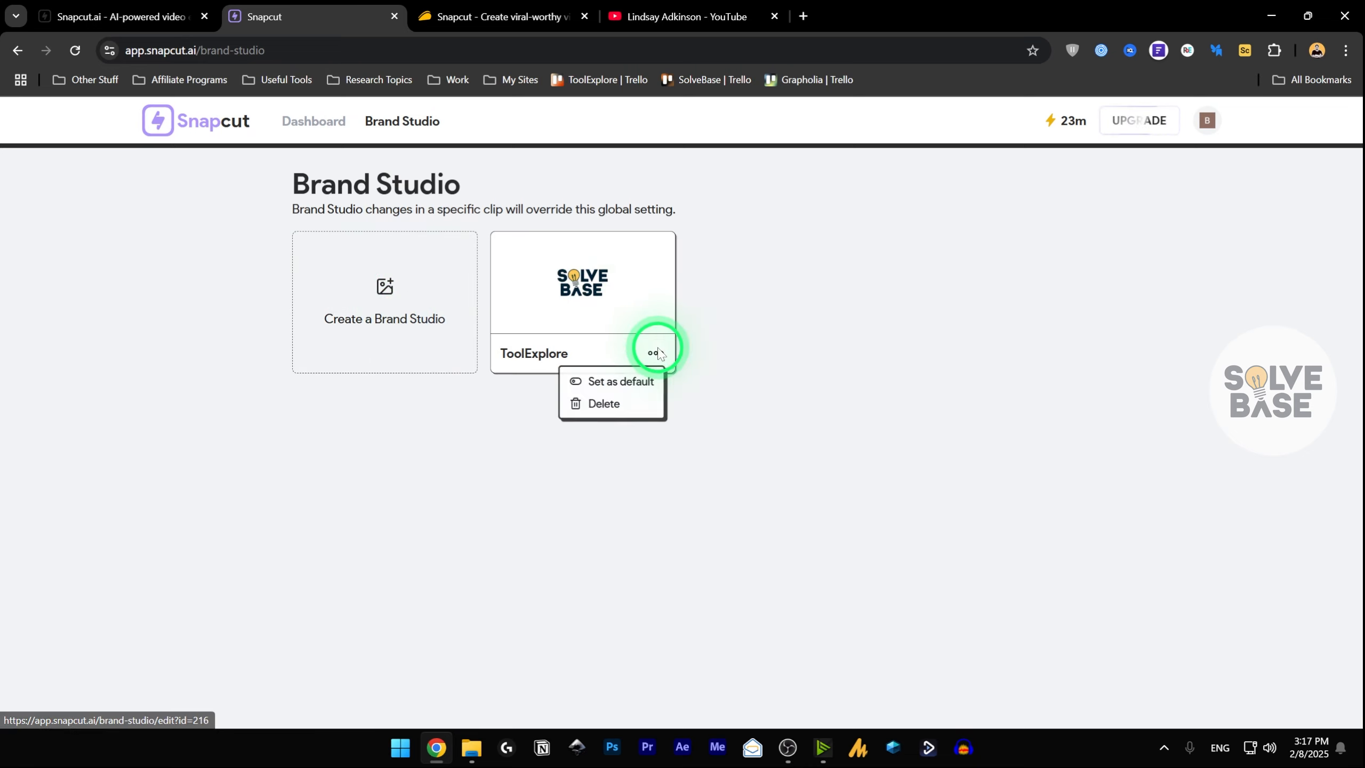
click(592, 335)
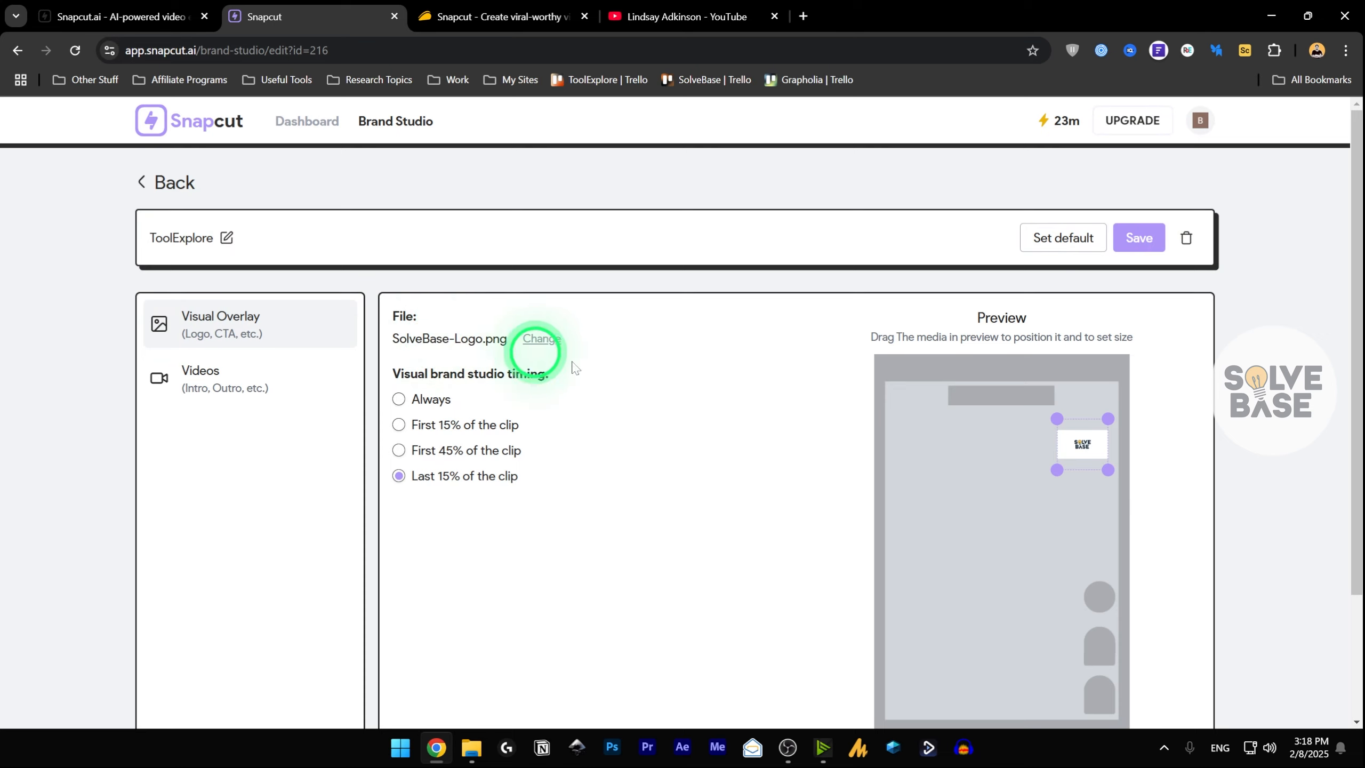
- Reposition the SolveBase logo overlay in the brand preview and make it slightly smaller near the preview's upper-right corner
mouse_move(1067, 444)
mouse_down()
mouse_move(923, 464)
mouse_move(1045, 456)
mouse_up()
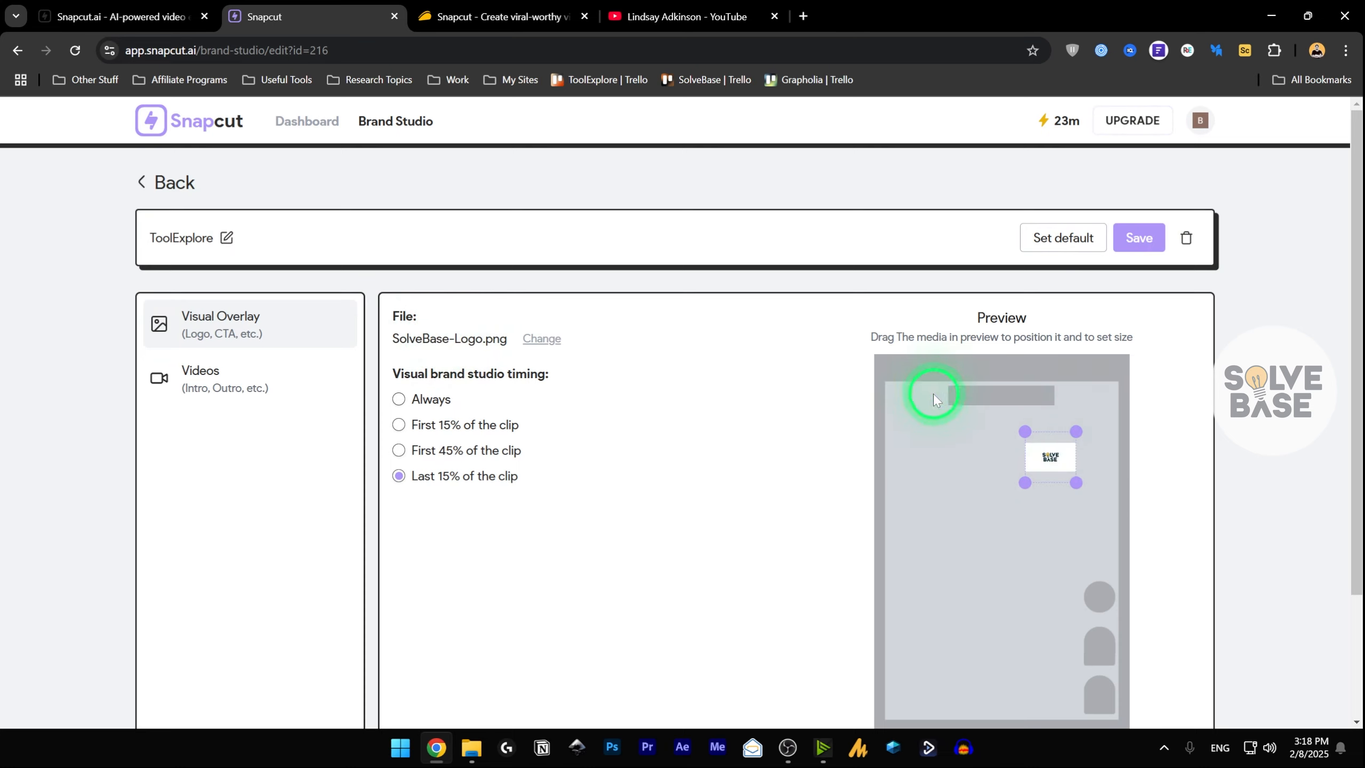
scroll(1107, 463, down, 3)
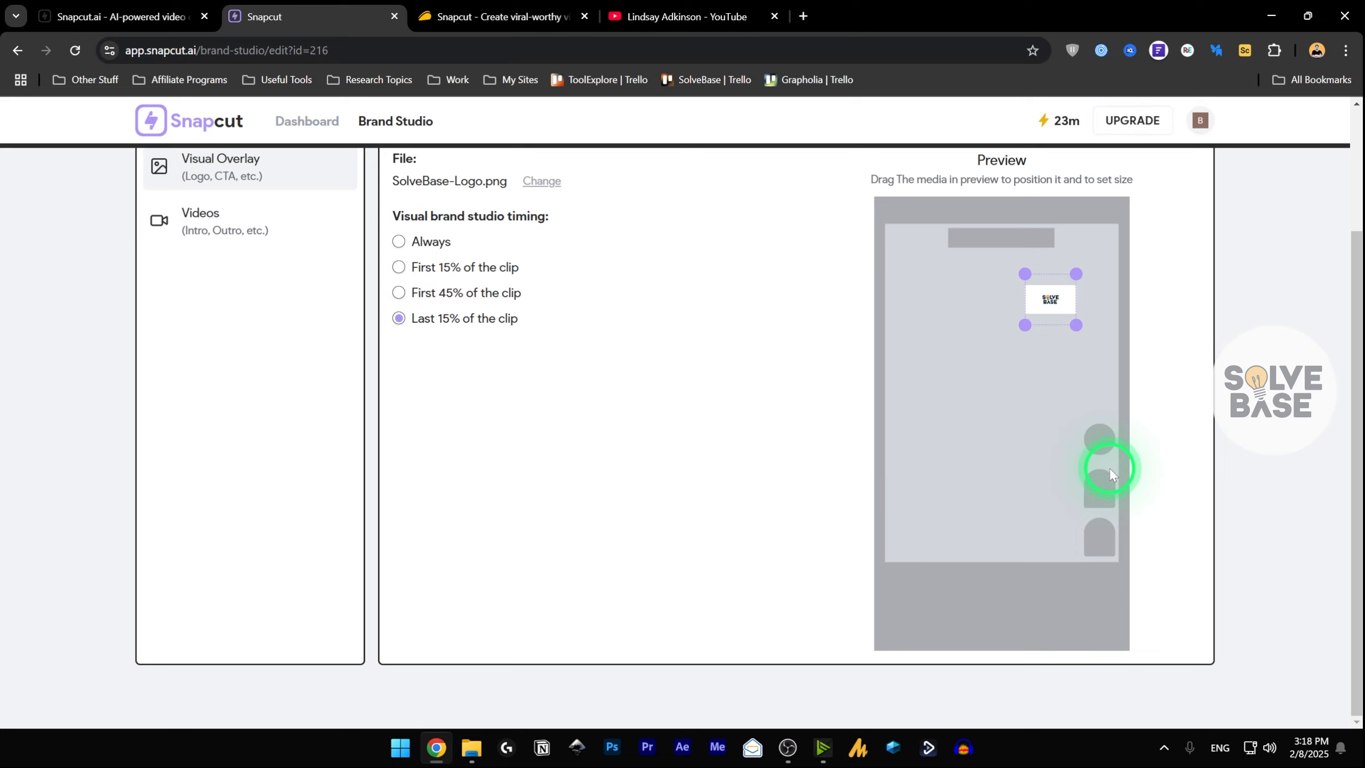
scroll(1091, 436, up, 2)
drag(1073, 399, 1106, 374)
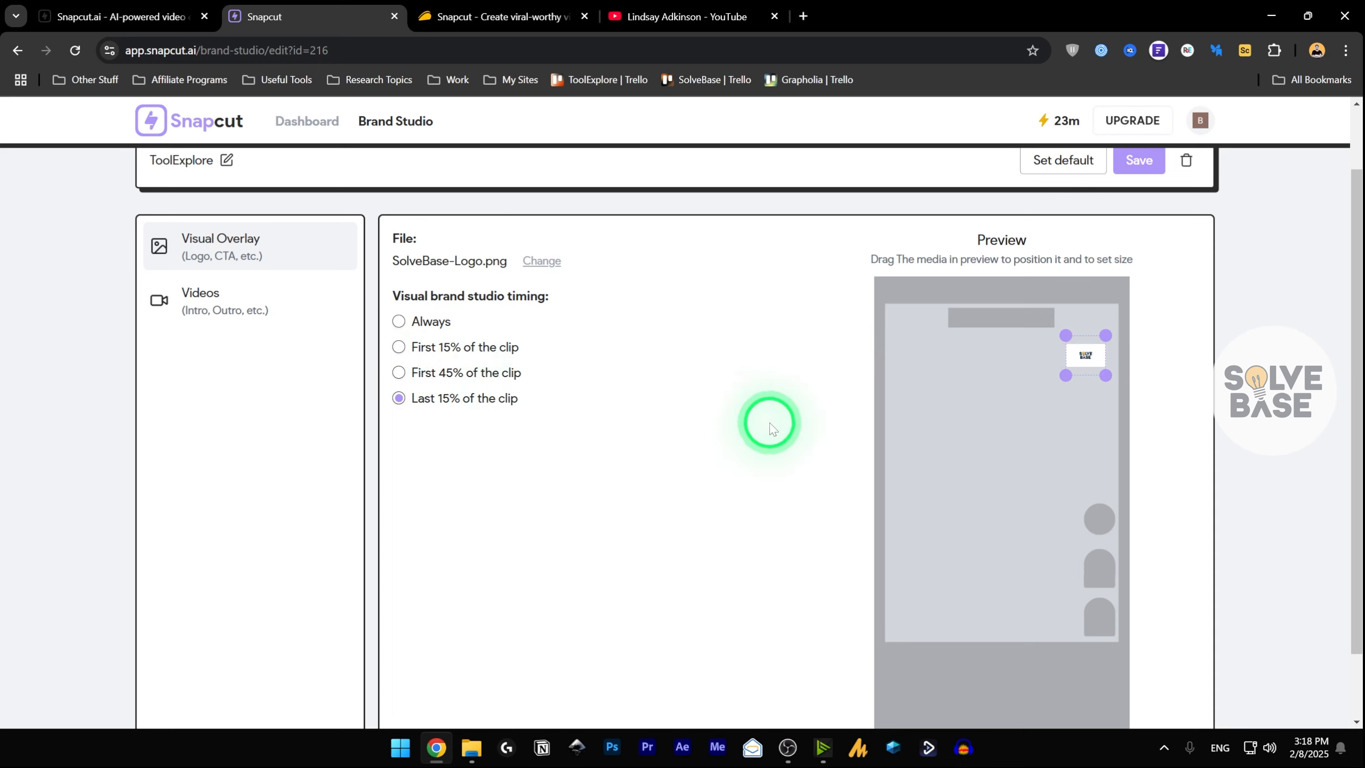
- Examine the brand's intro and outro video settings and briefly play the intro video
click(199, 308)
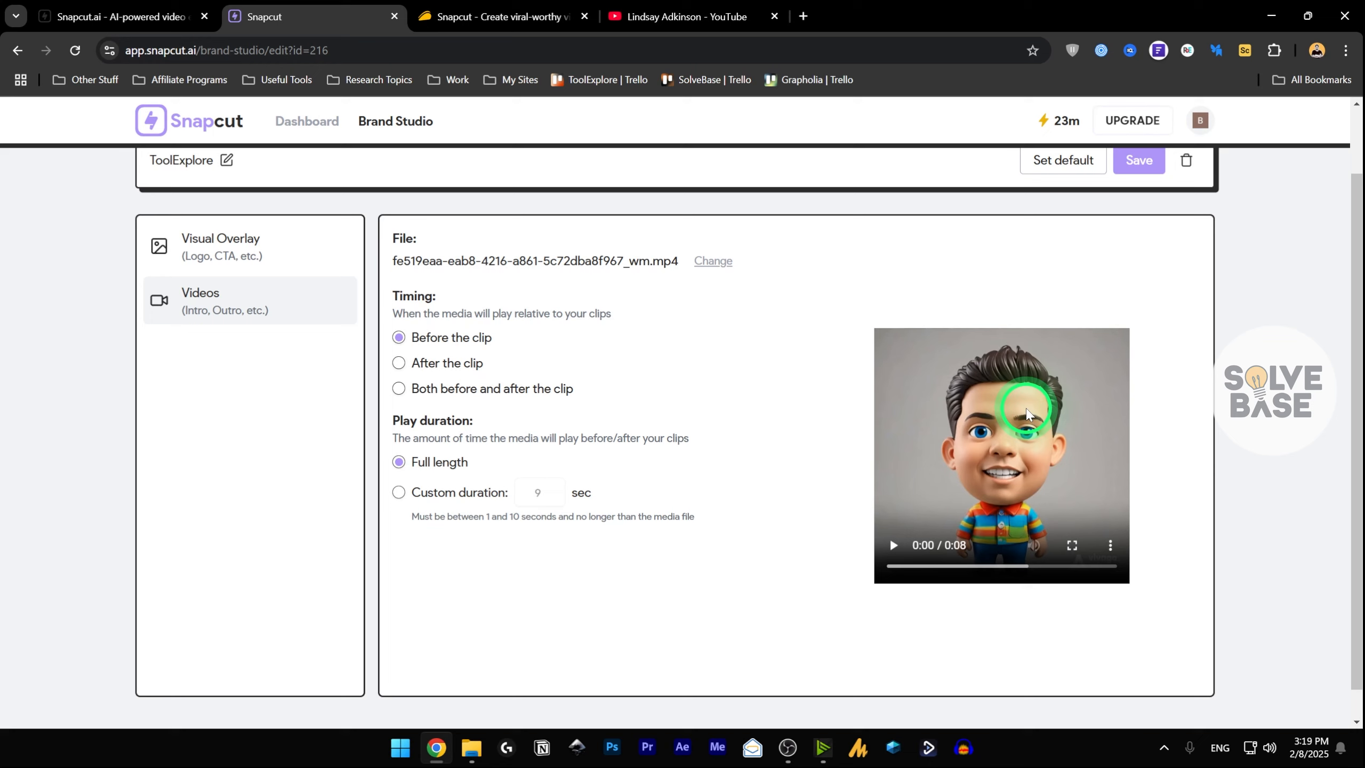
click(893, 545)
click(892, 545)
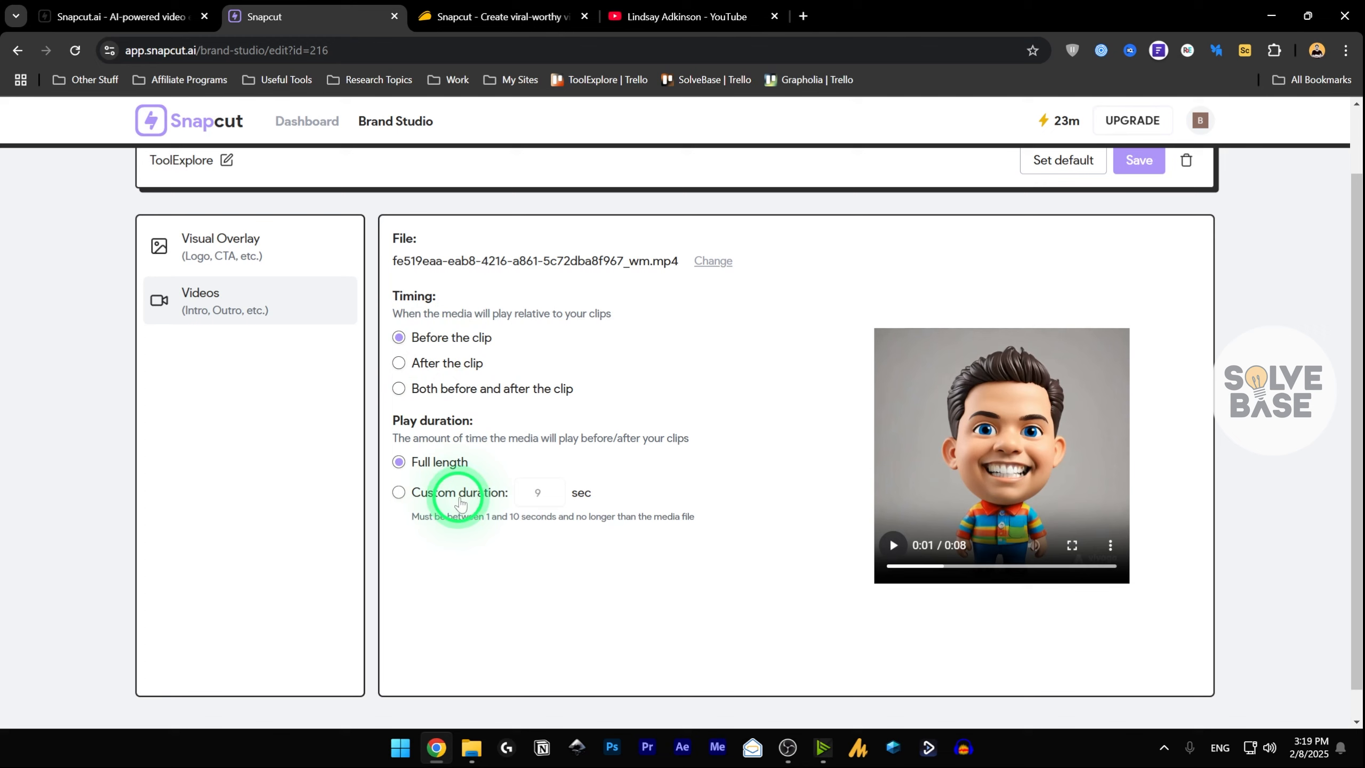
- Save the ToolExplore brand and return to the dashboard to show the account options
scroll(1066, 510, up, 2)
click(1138, 237)
click(297, 122)
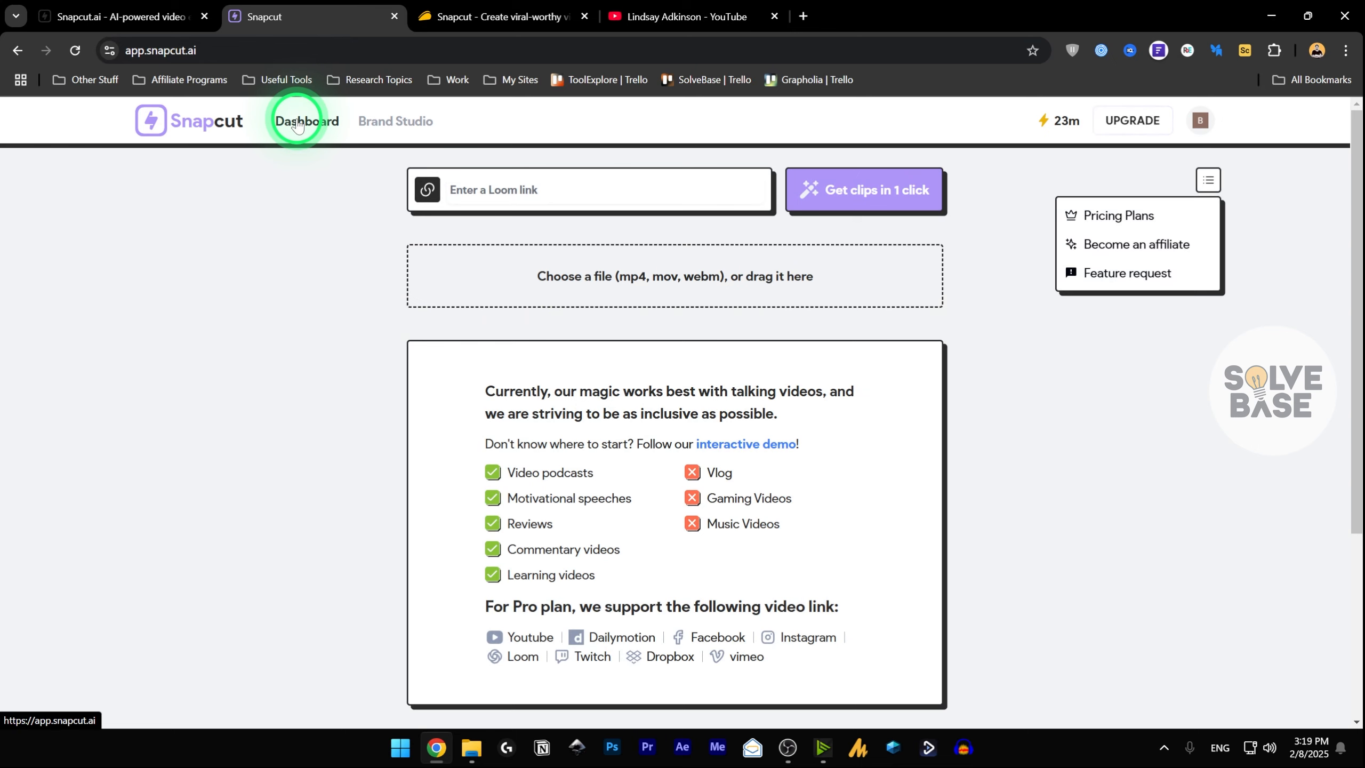
click(1202, 121)
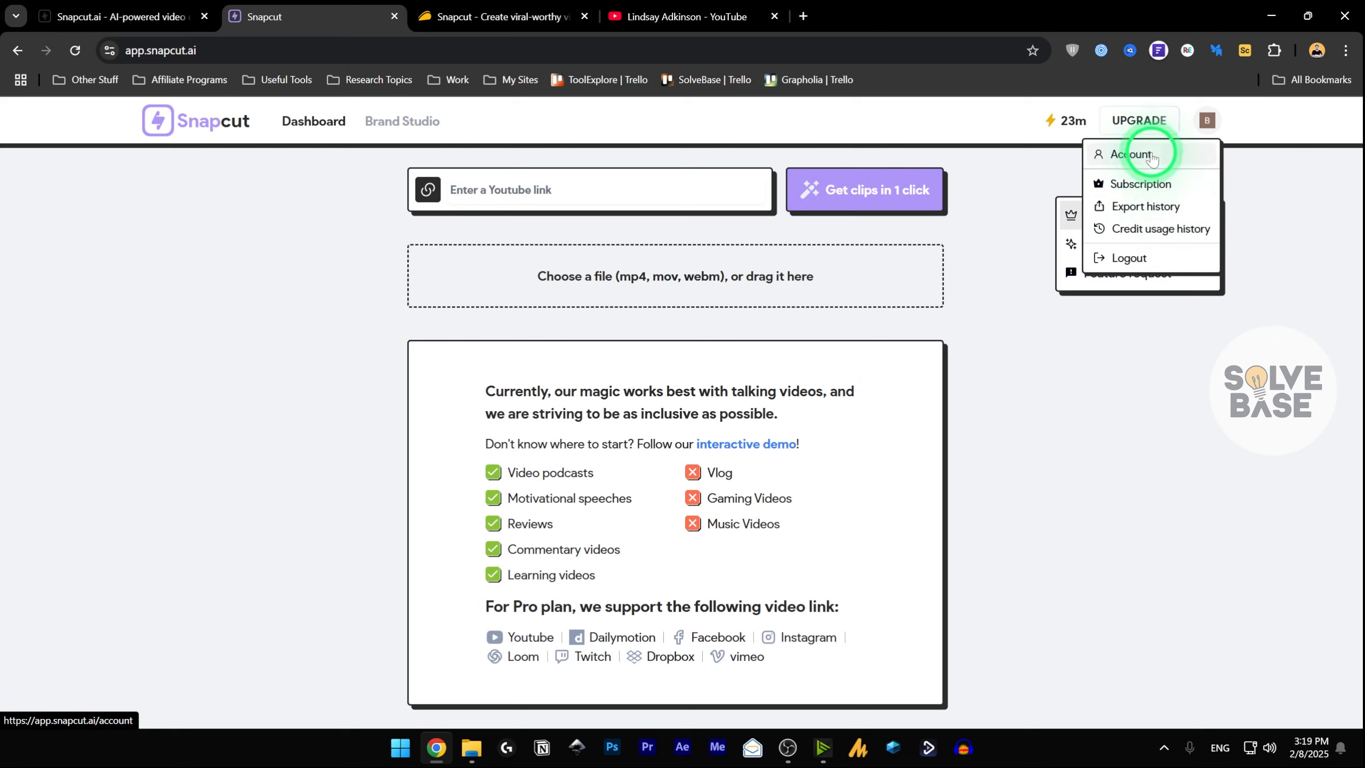
- Compare the Pro, Starter and Spark plans on the Snapcut pricing page, including prices, processing minutes and included features
click(110, 16)
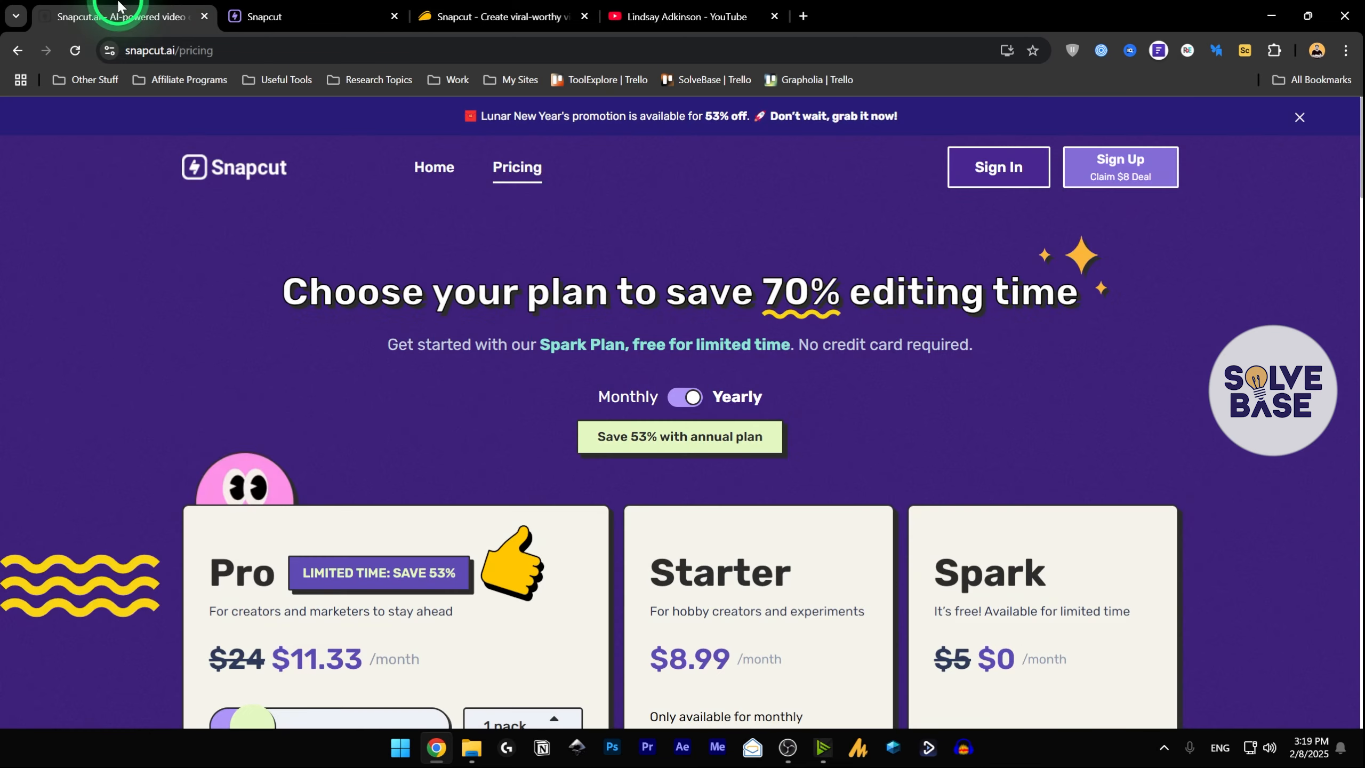
drag(1361, 183, 1227, 321)
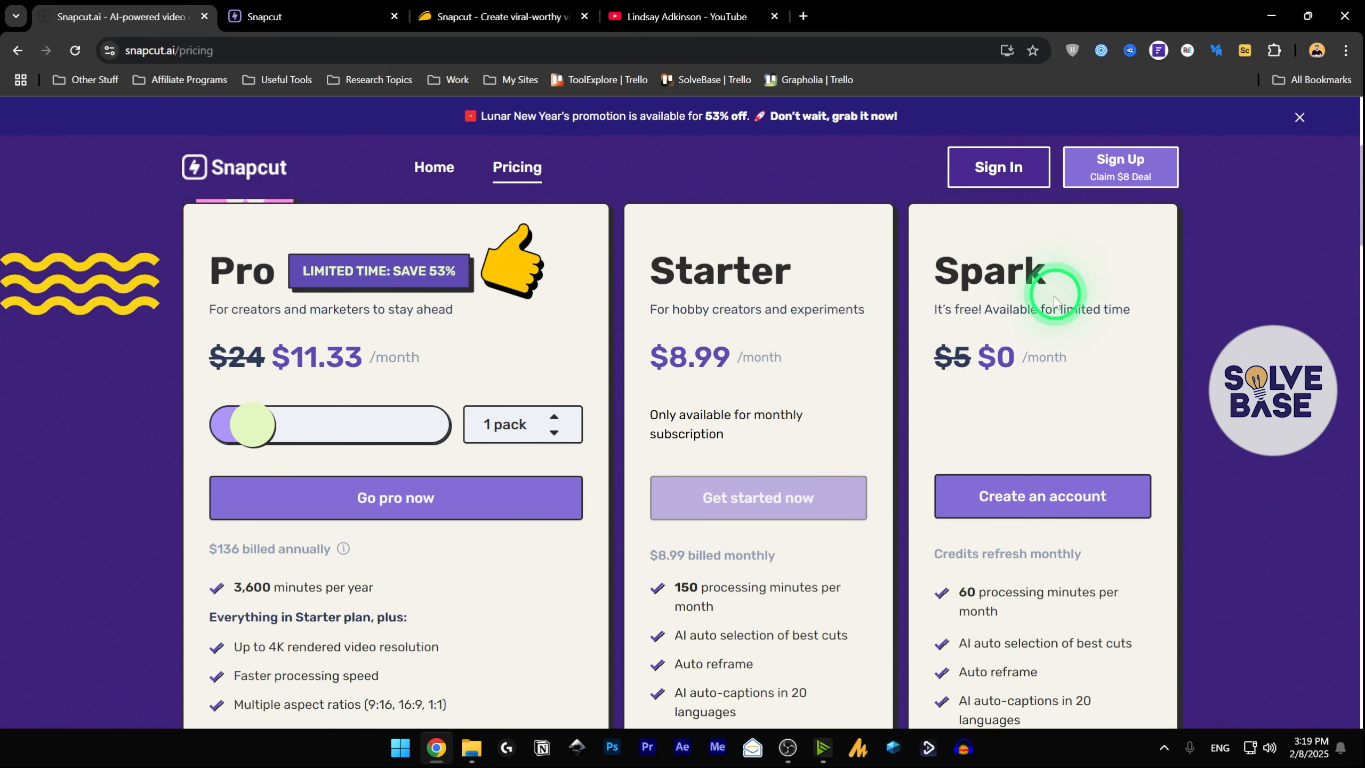
scroll(1050, 510, down, 1)
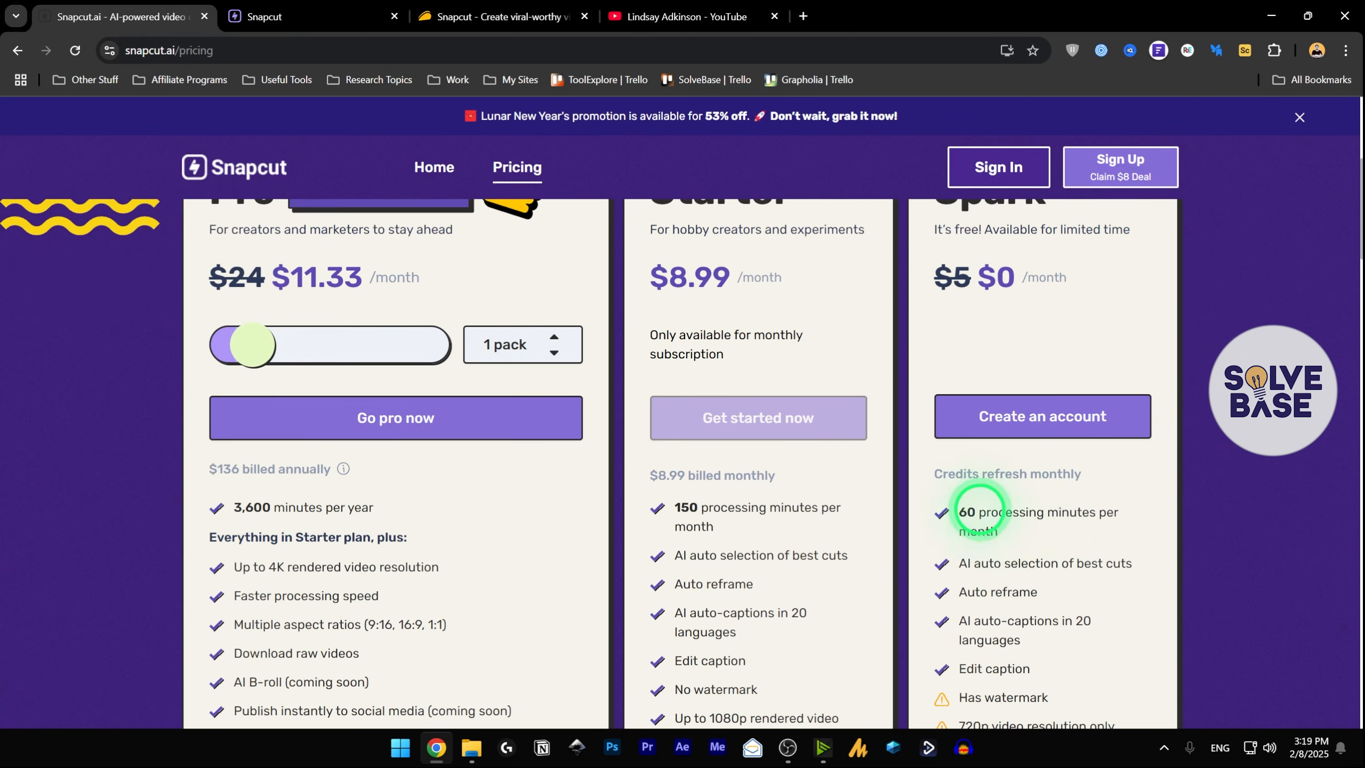
drag(960, 512, 1027, 529)
click(1088, 479)
scroll(1092, 531, up, 3)
scroll(1092, 531, up, 2)
scroll(1092, 531, down, 2)
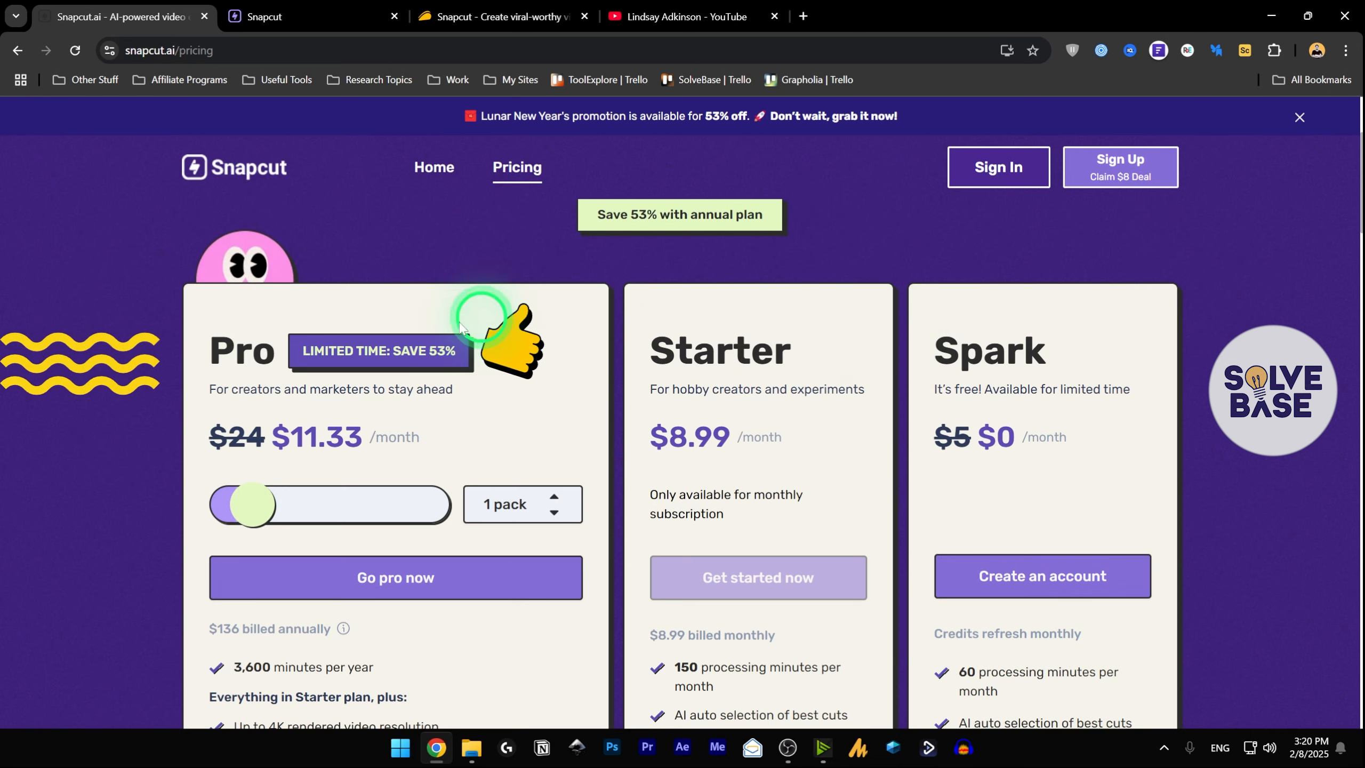
scroll(828, 429, down, 4)
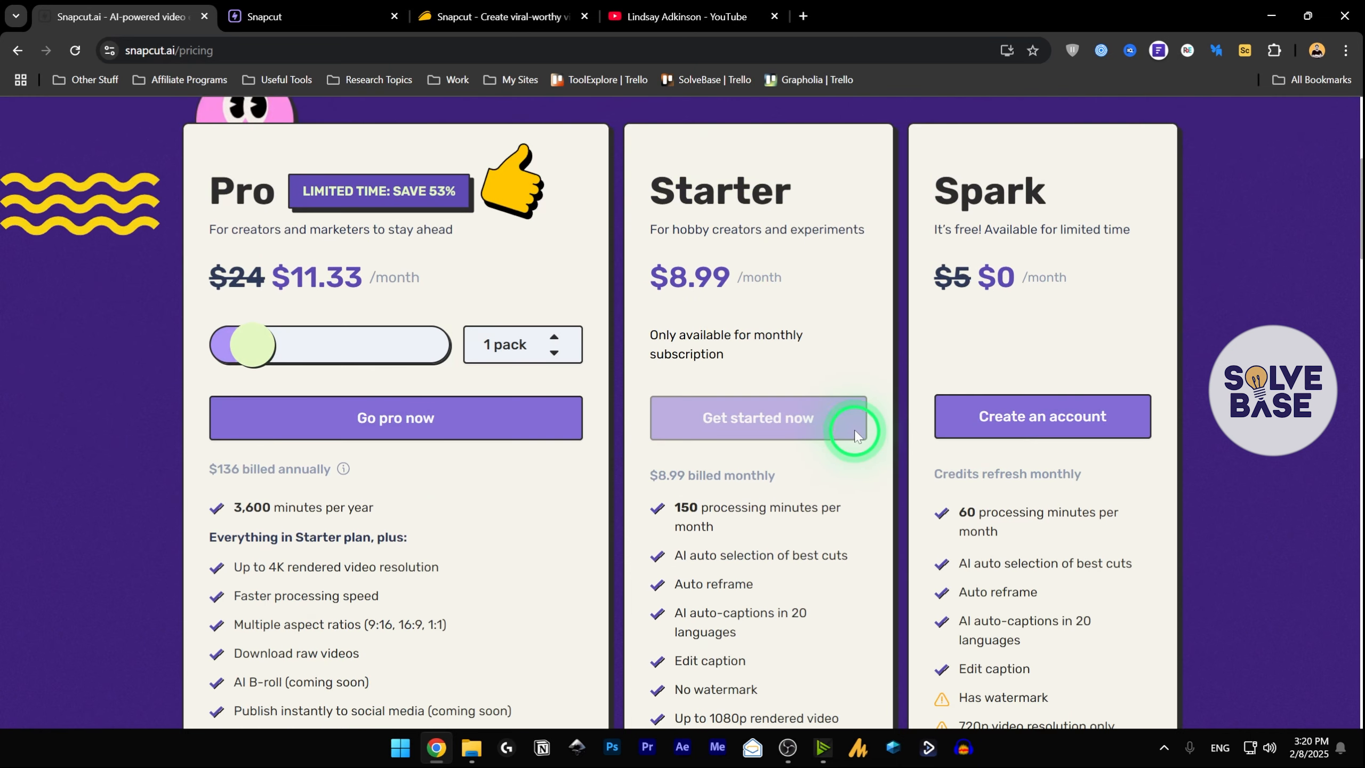
scroll(855, 431, up, 3)
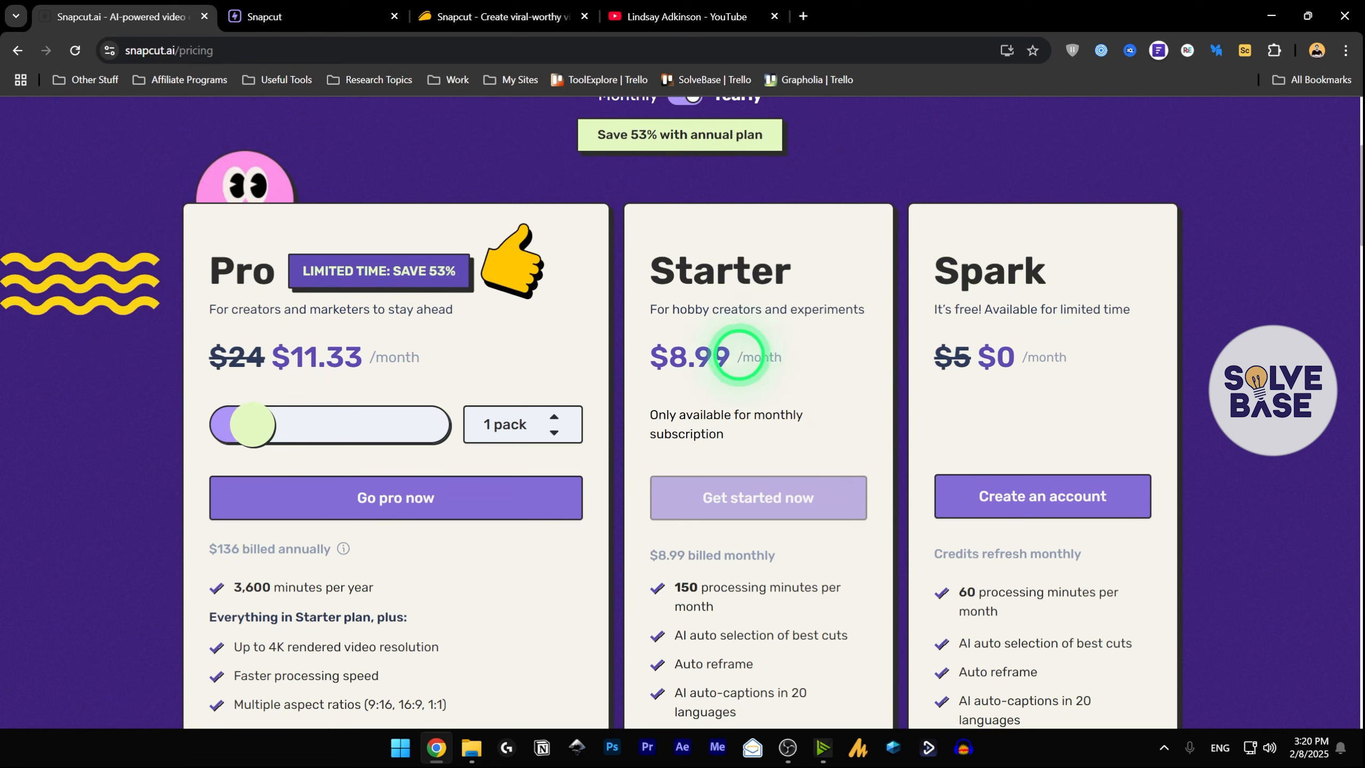
scroll(812, 389, up, 5)
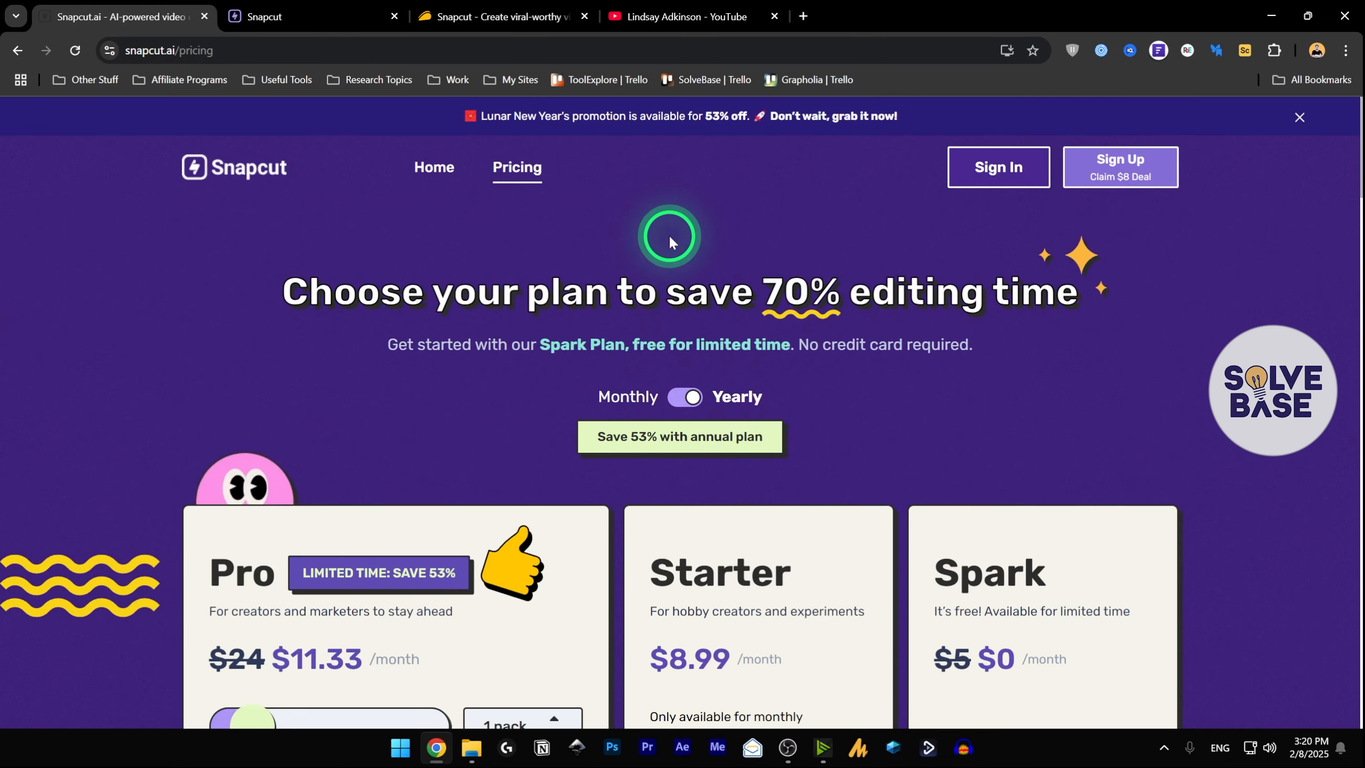